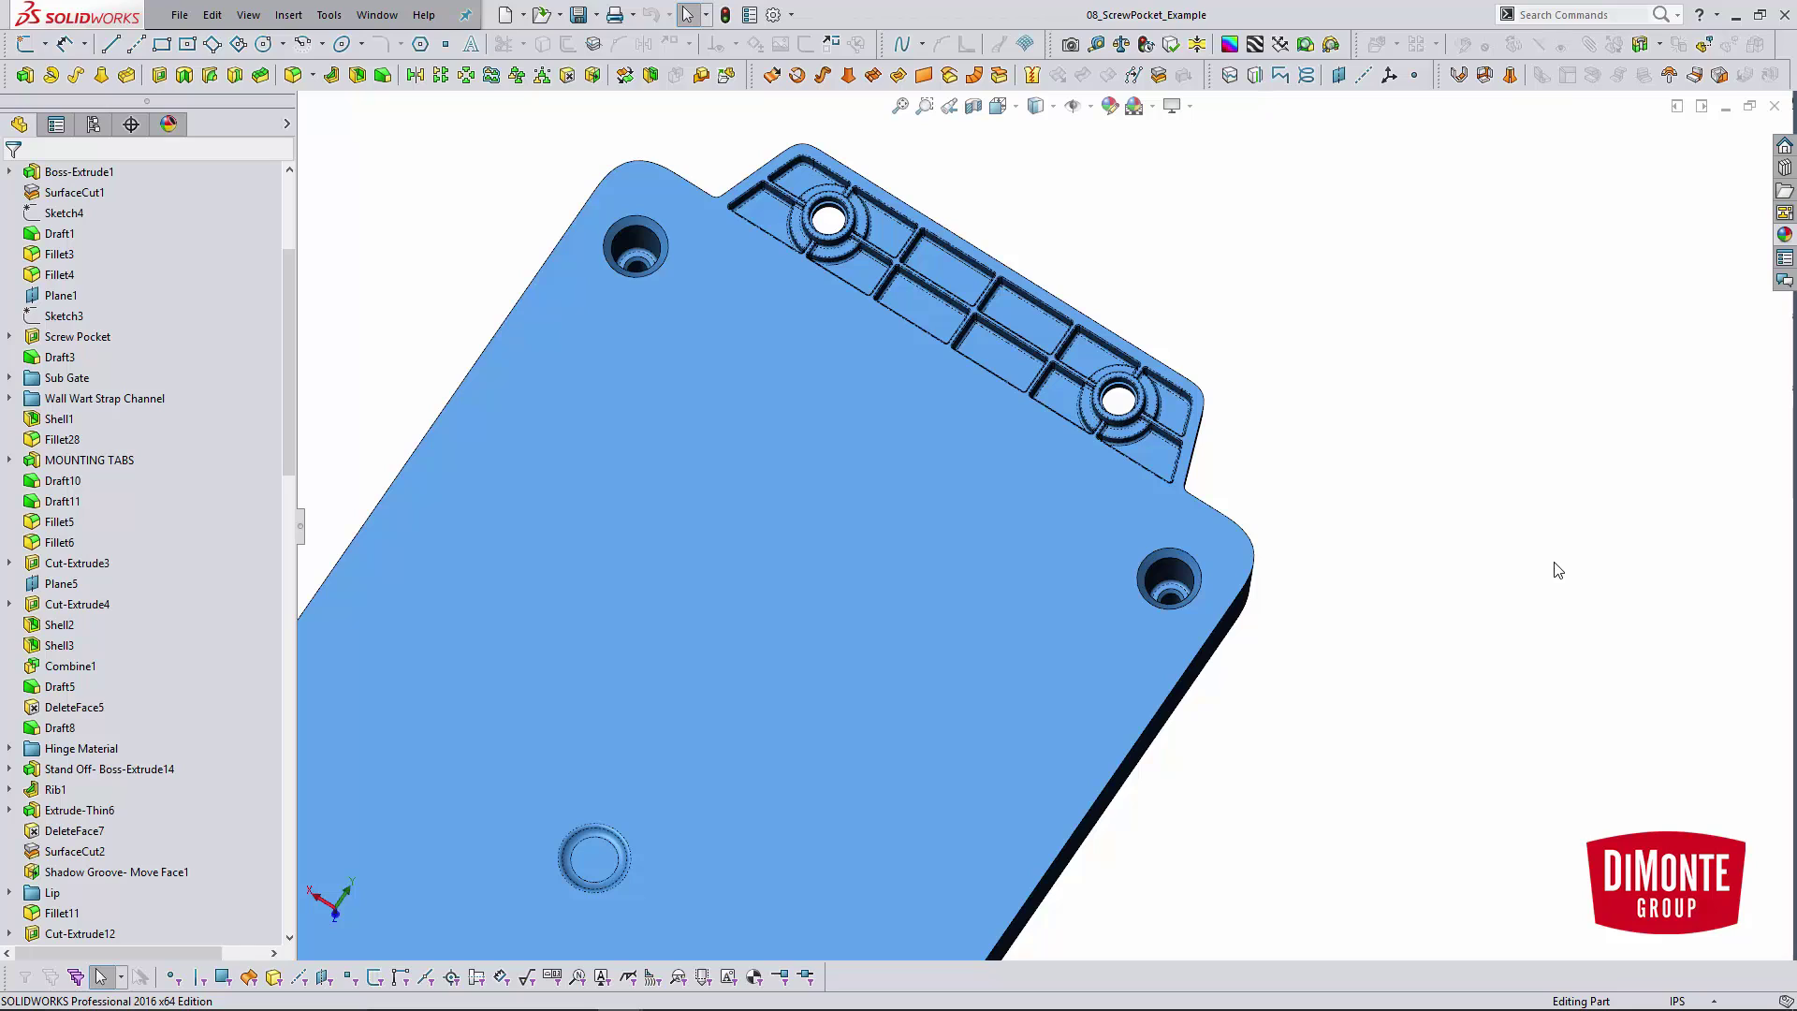
- Find the feature behind the corner screw hole and roll the model back to just after Screw Pocket
ctrl+middle_drag(1555, 562, 1559, 596)
scroll(1559, 596, up, 1)
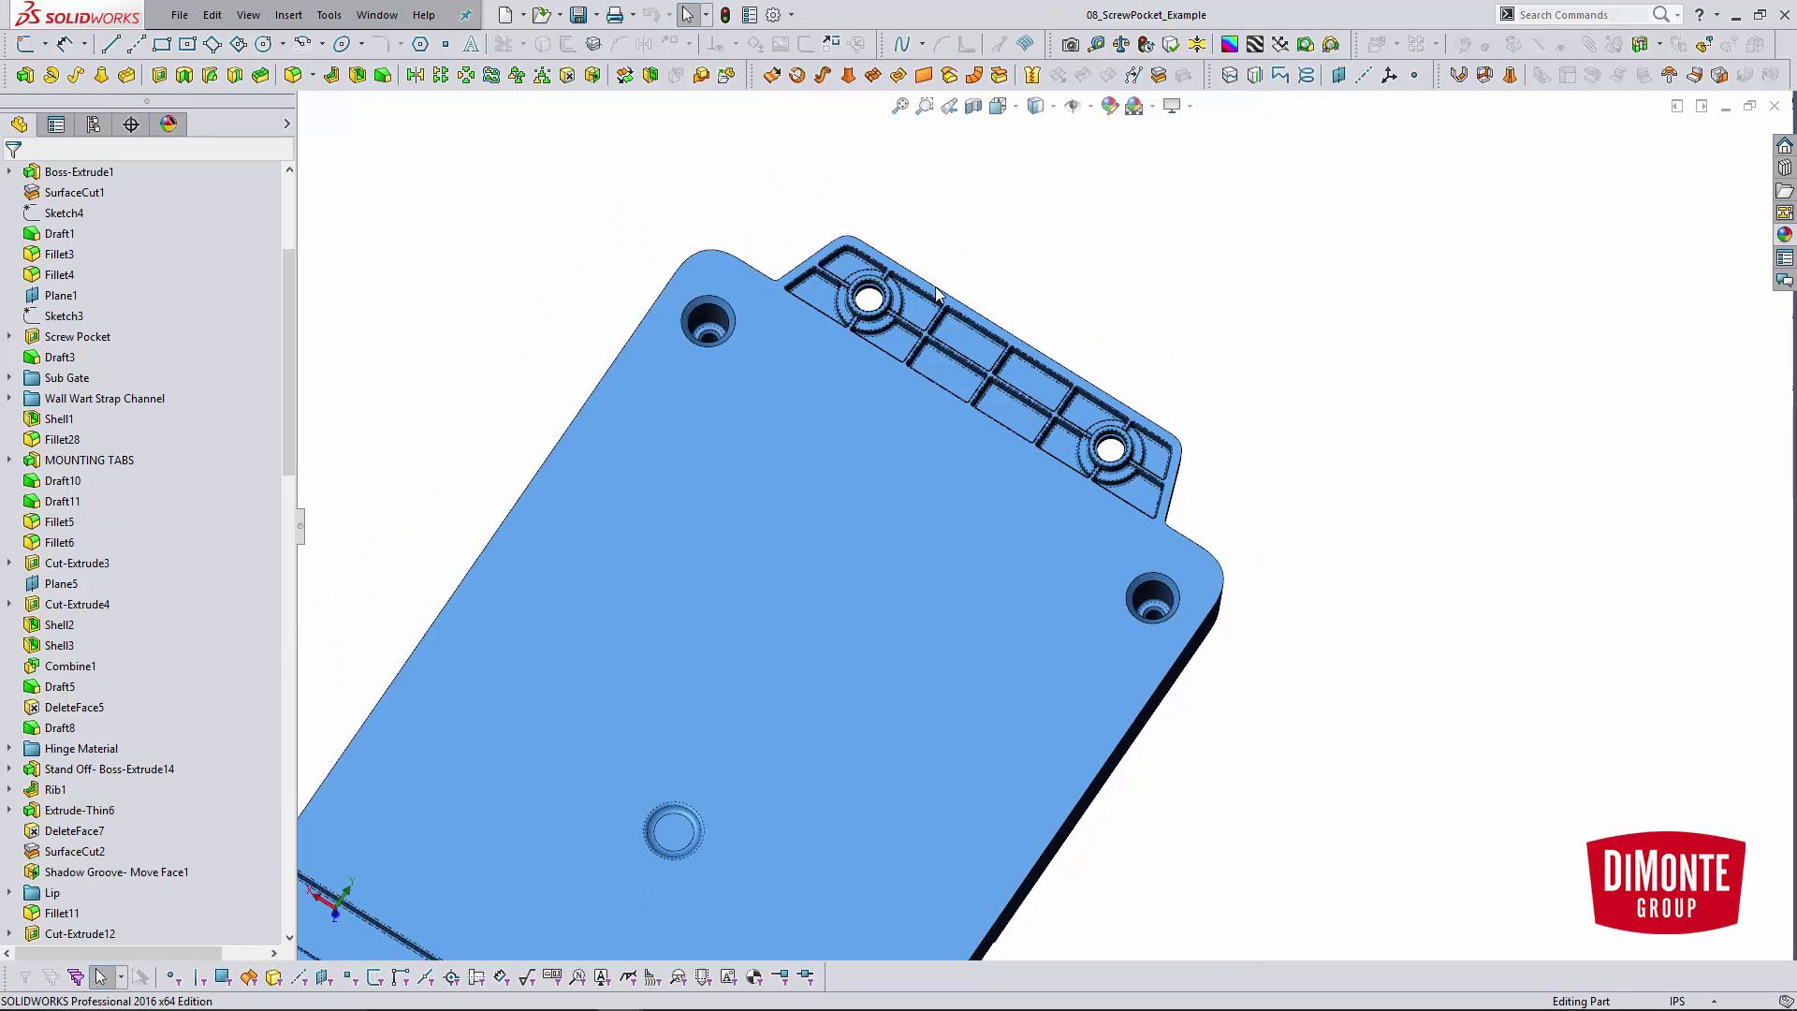
click(714, 328)
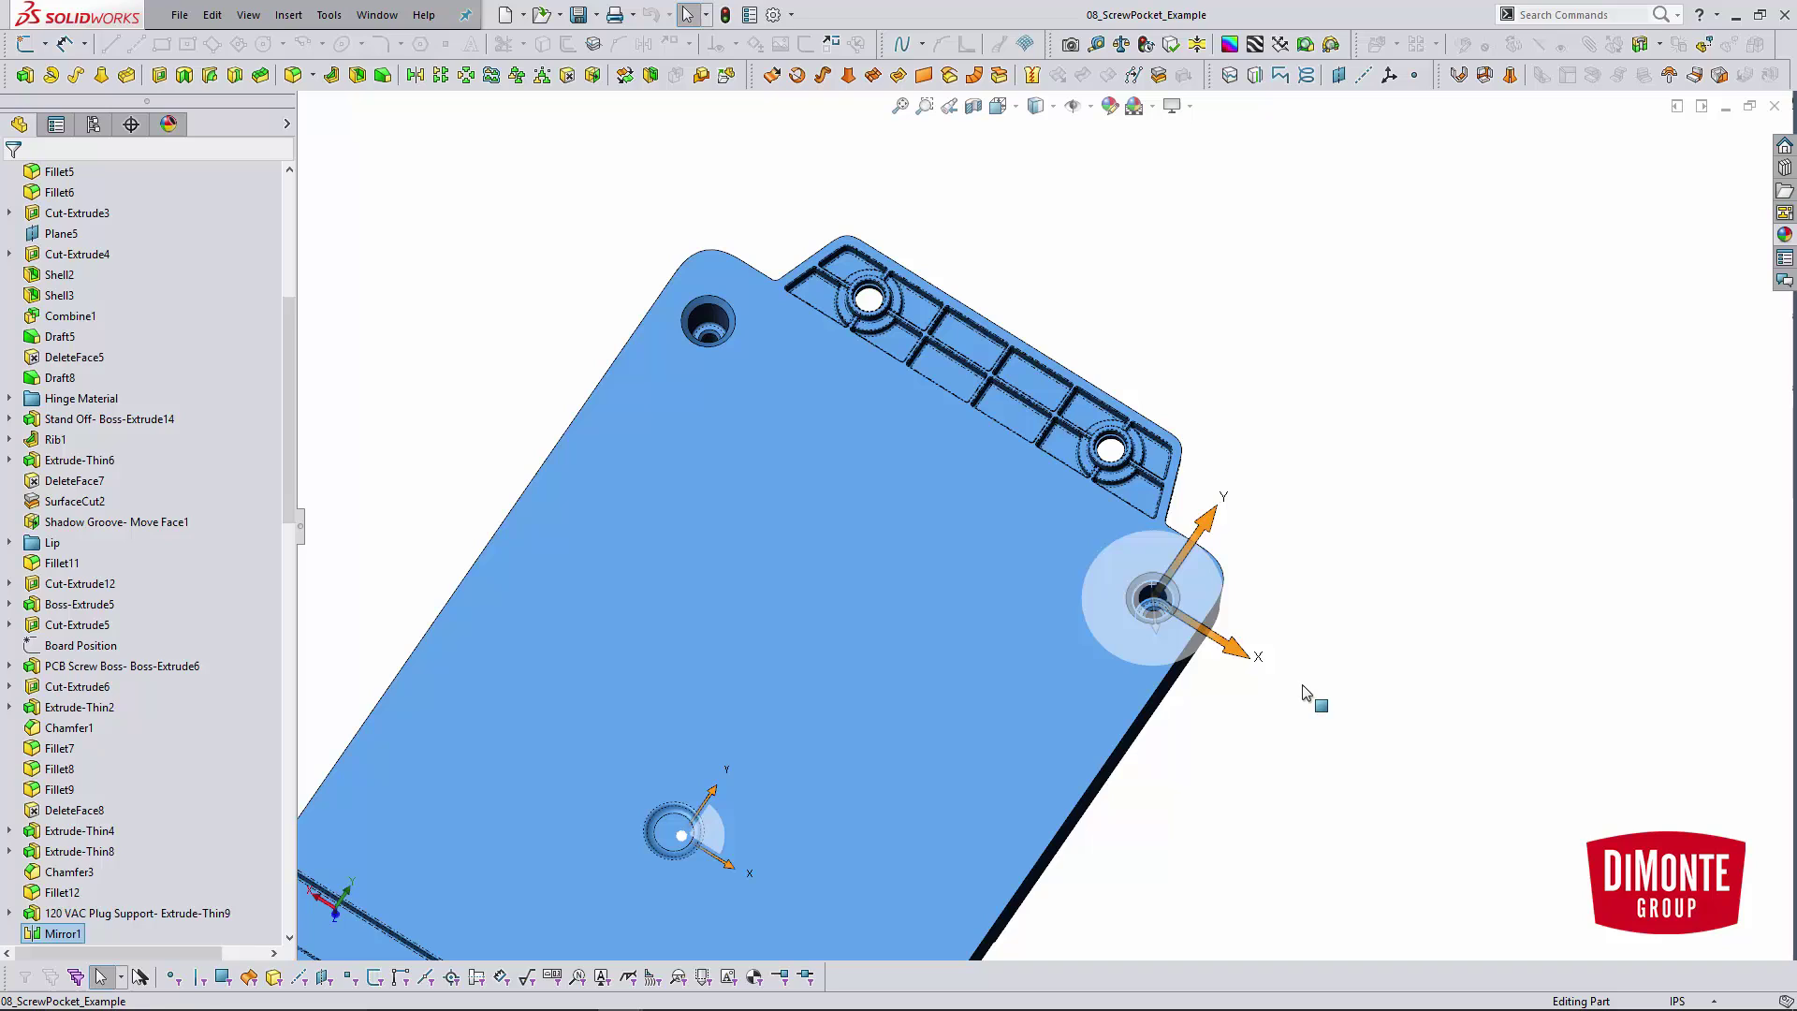
scroll(192, 340, up, 2)
right_click(61, 317)
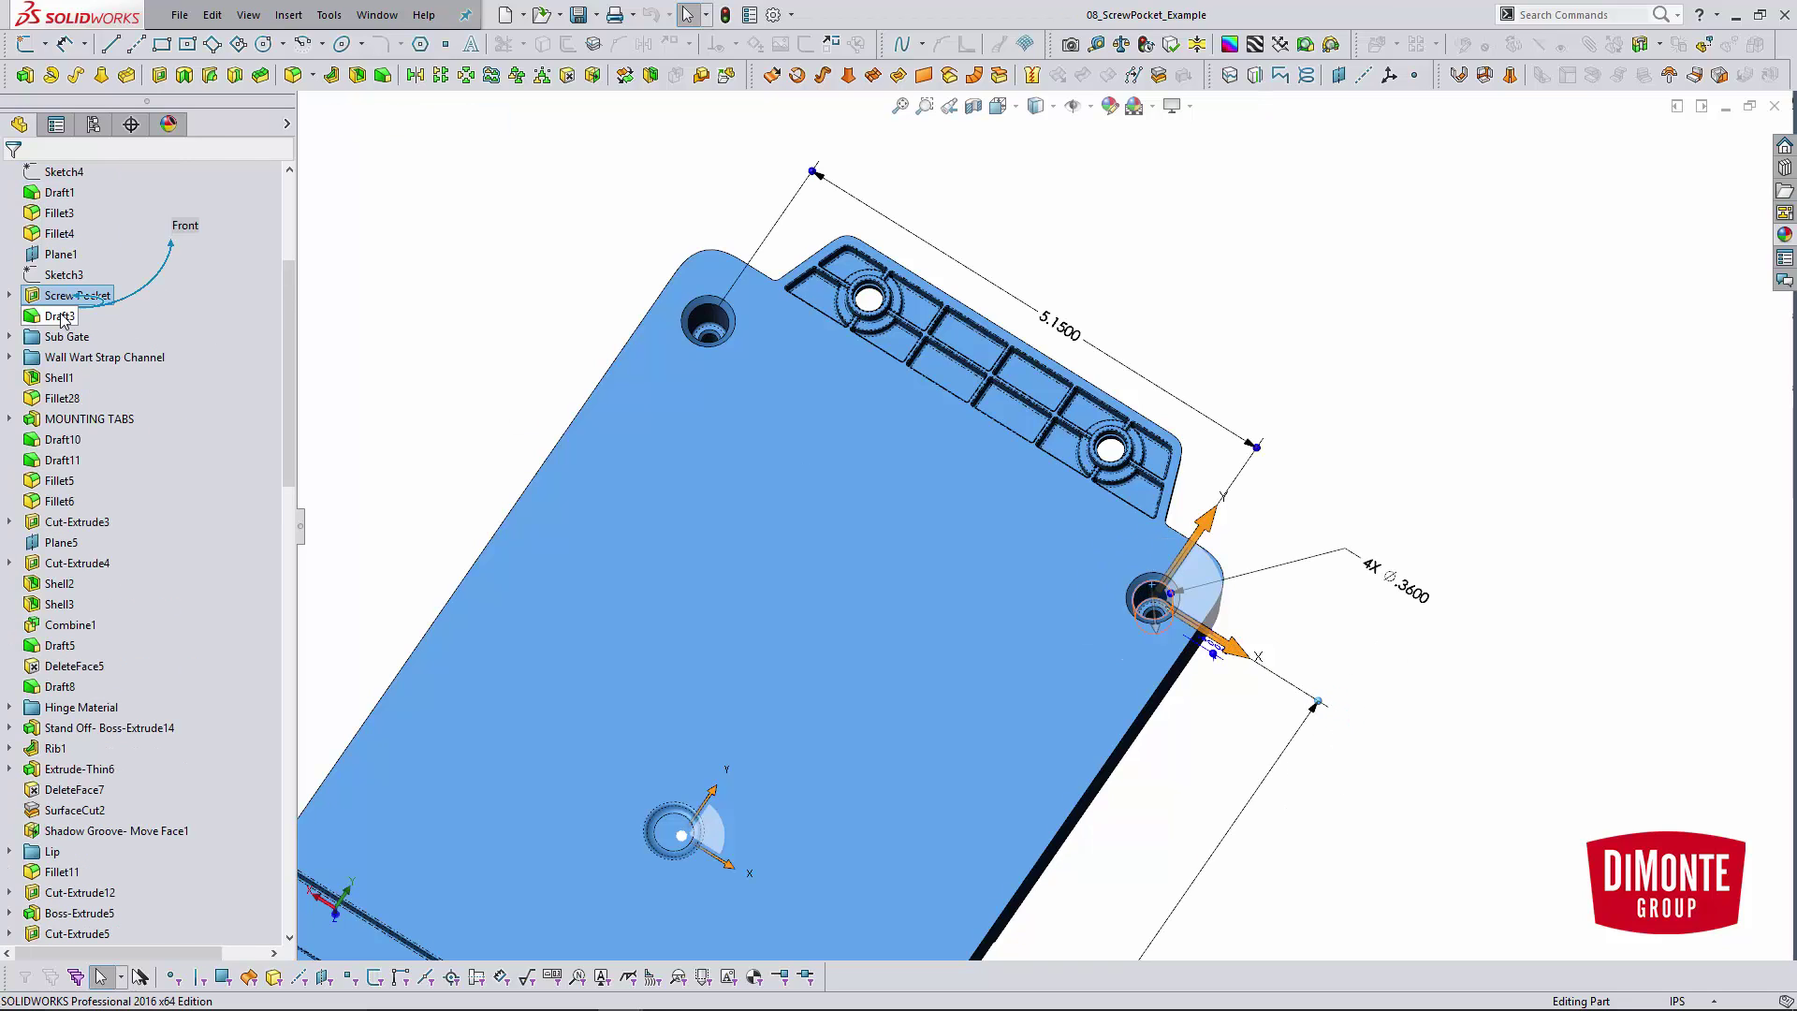
click(119, 261)
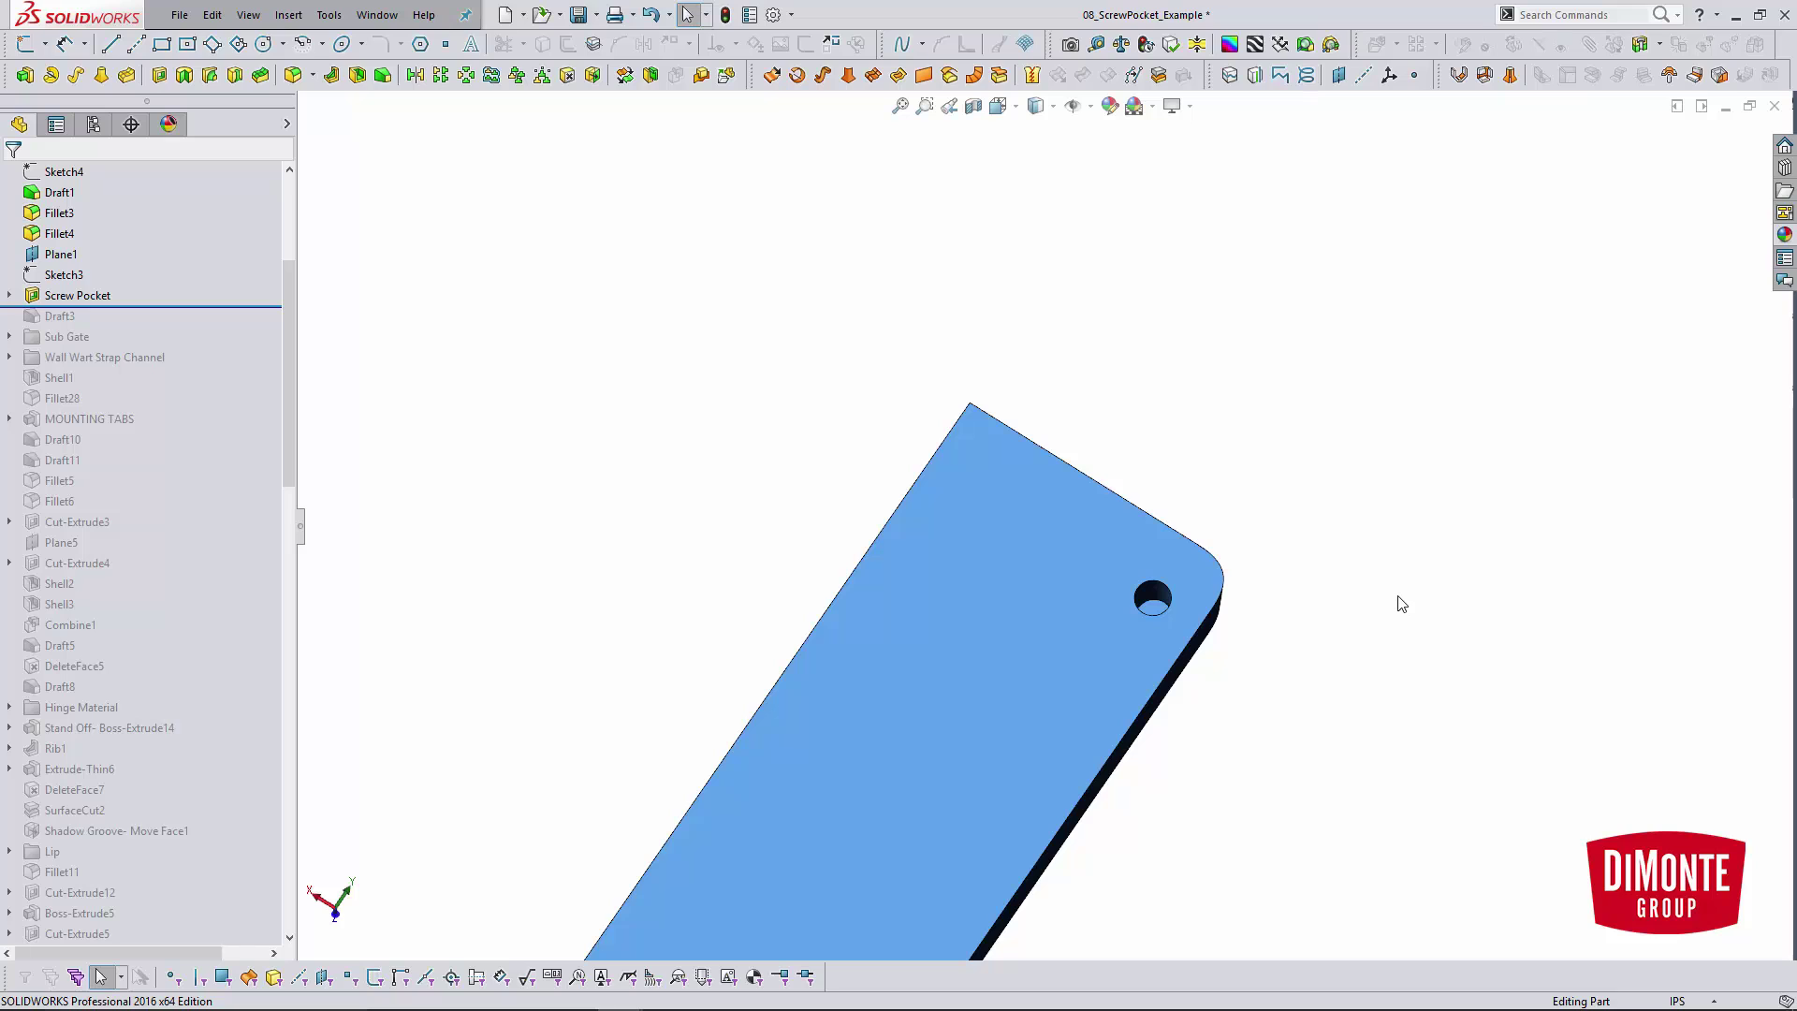
- Open the Screw Pocket cut's definition to examine its sketch and depth settings, and cancel the edit
middle_drag(975, 605, 1124, 611)
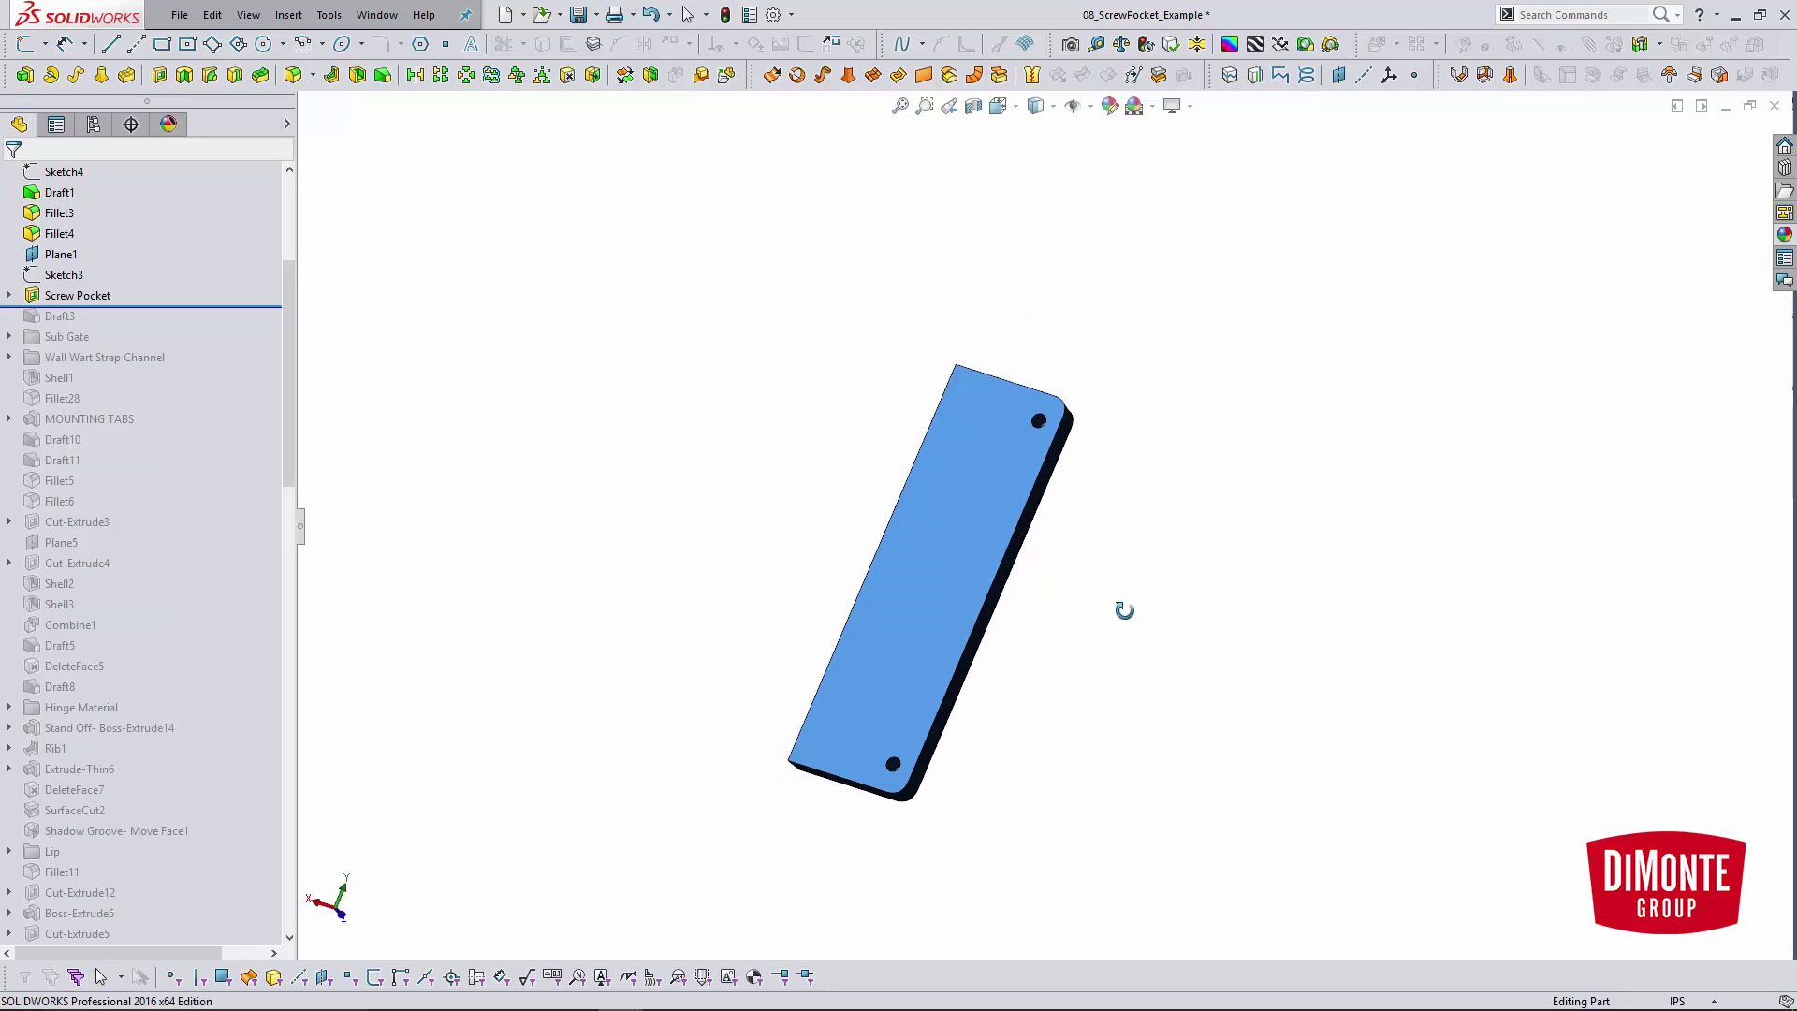
scroll(1058, 421, up, 3)
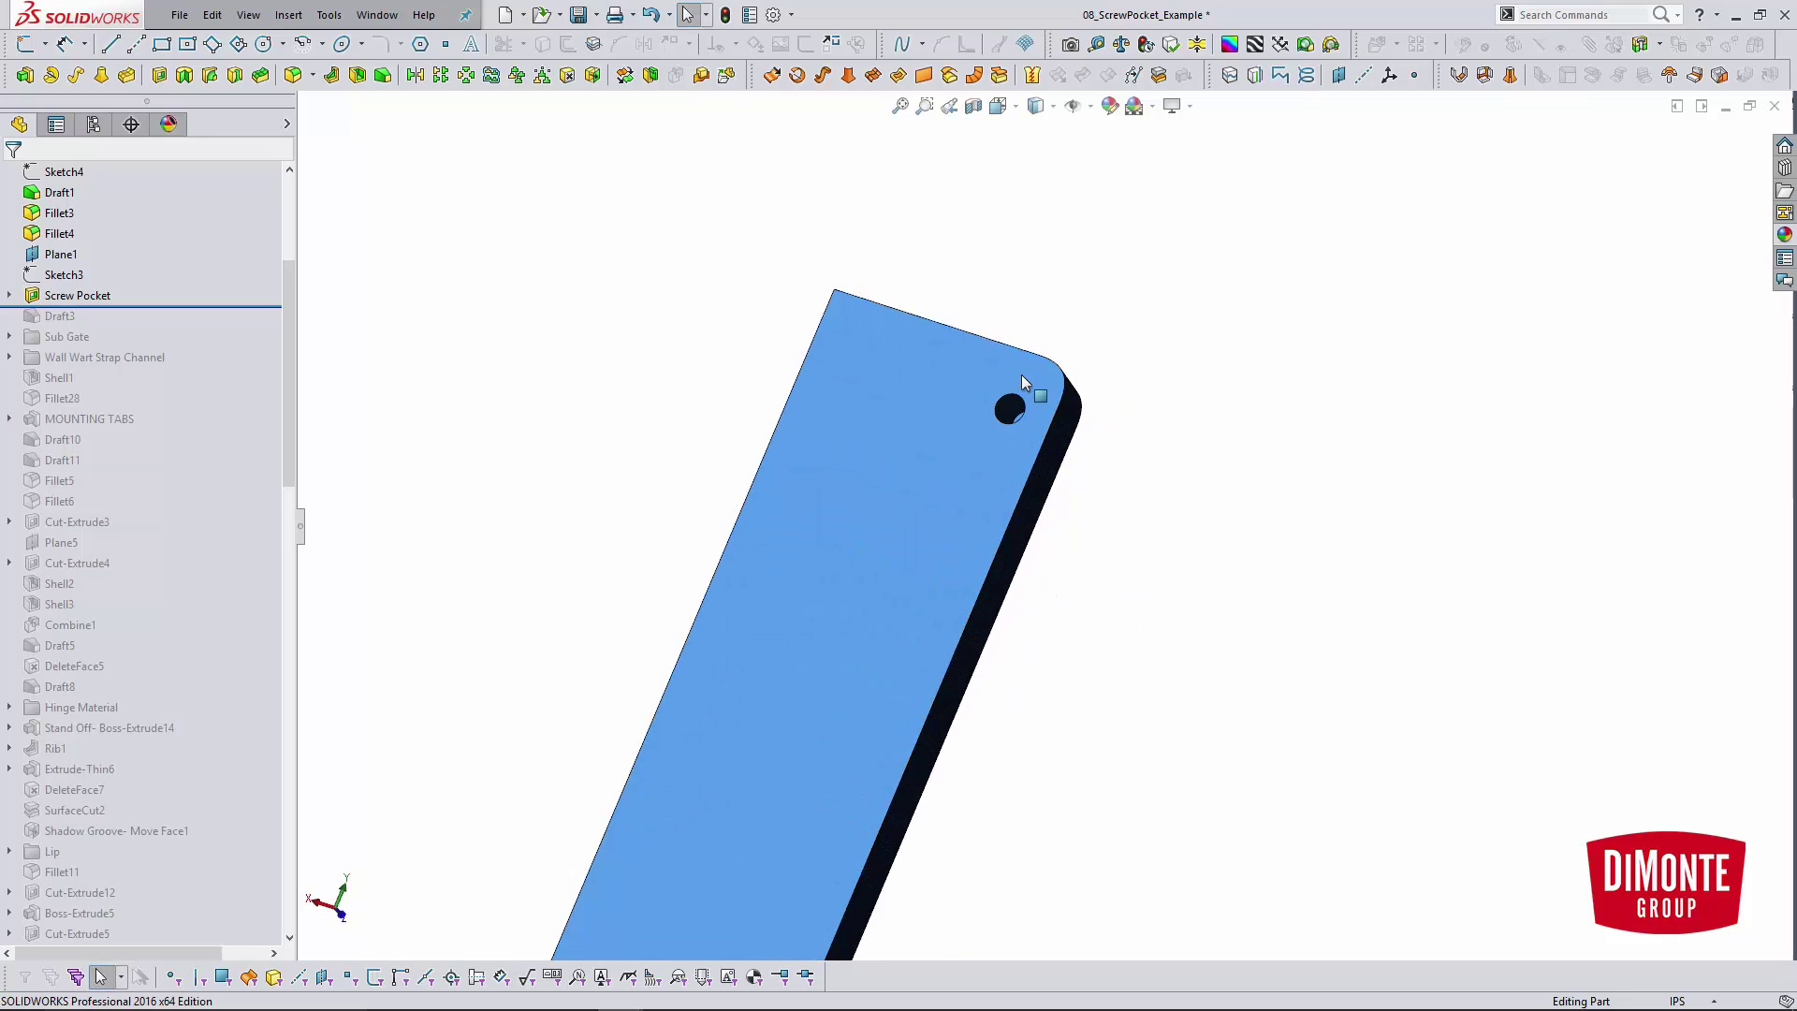
scroll(1021, 382, down, 2)
double_click(1016, 424)
click(100, 298)
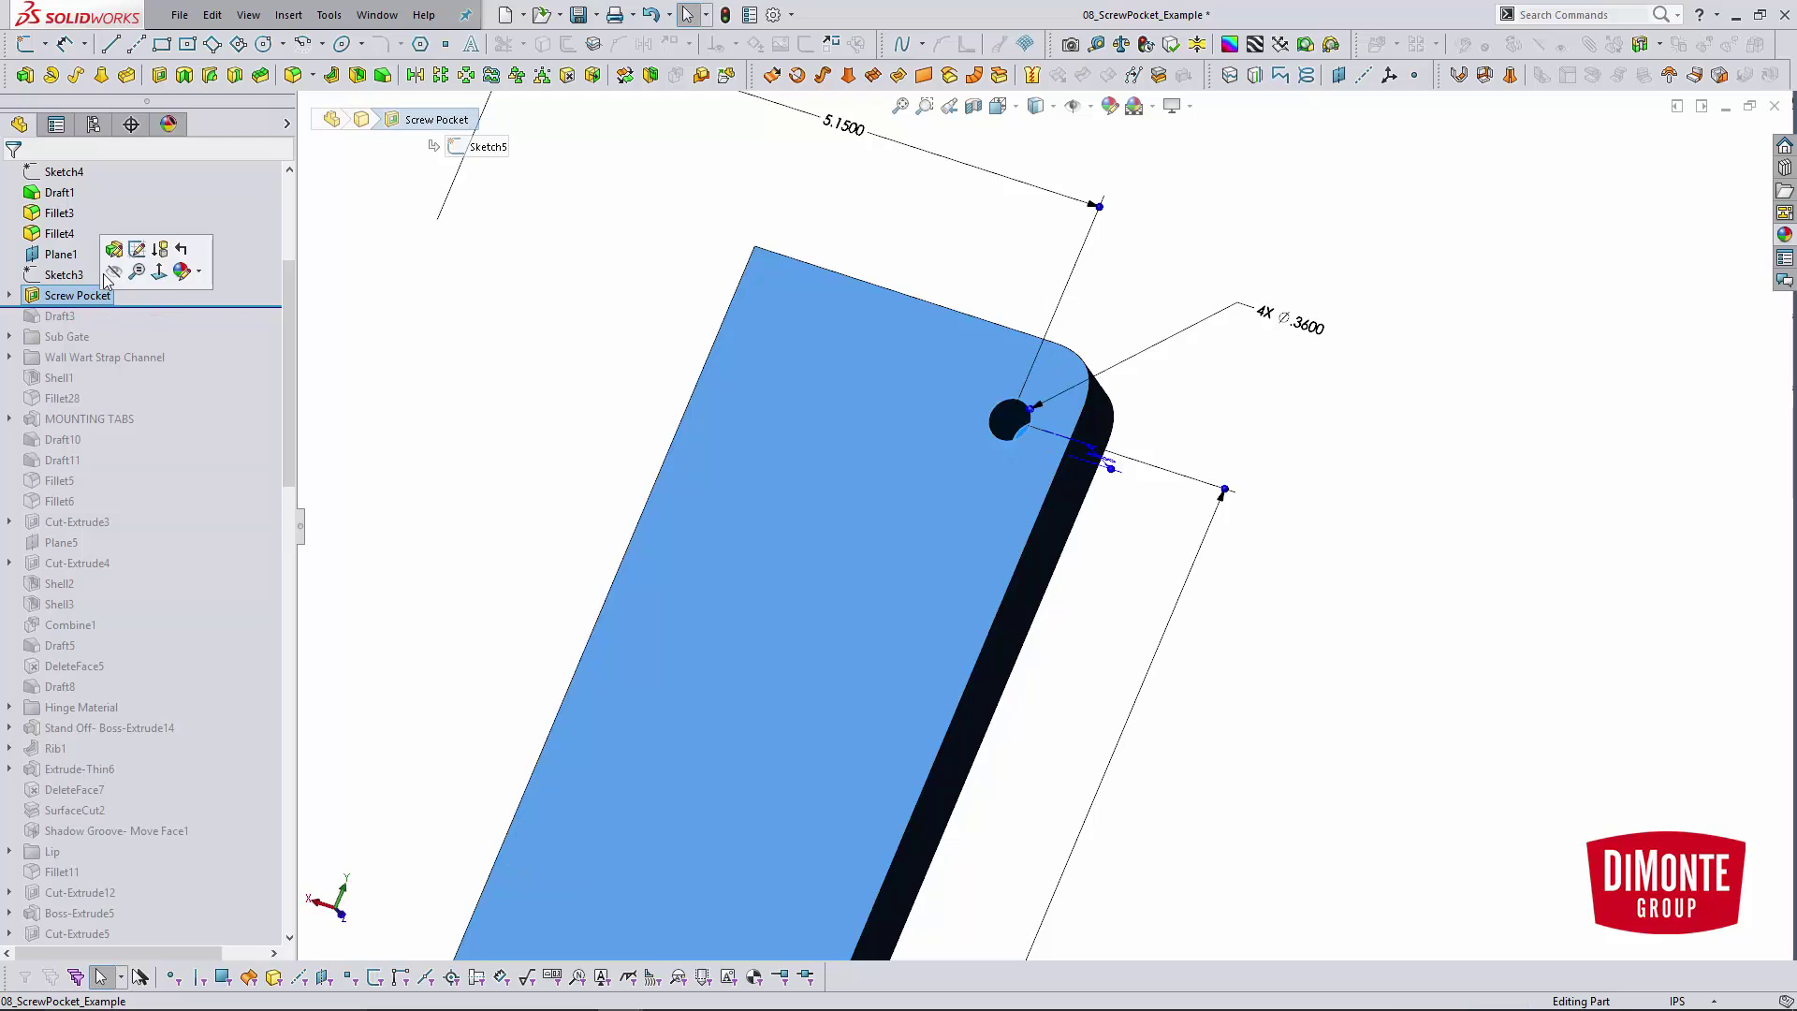
click(113, 249)
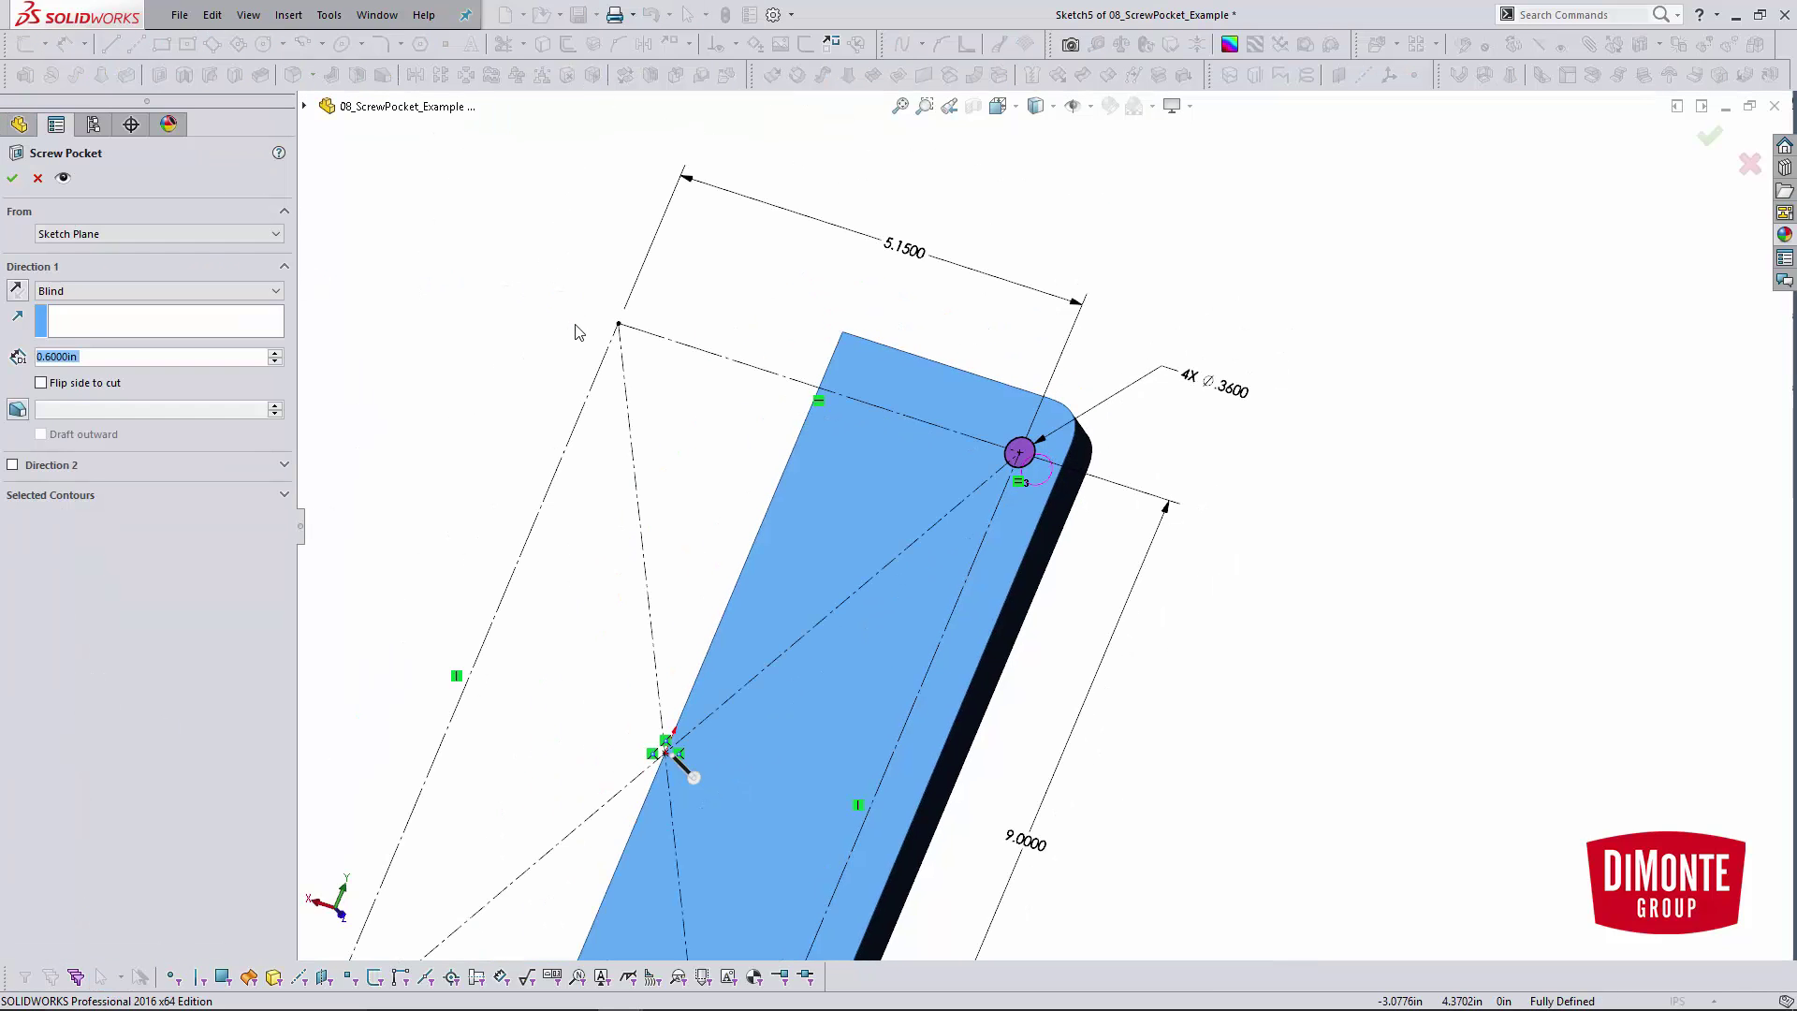
click(37, 180)
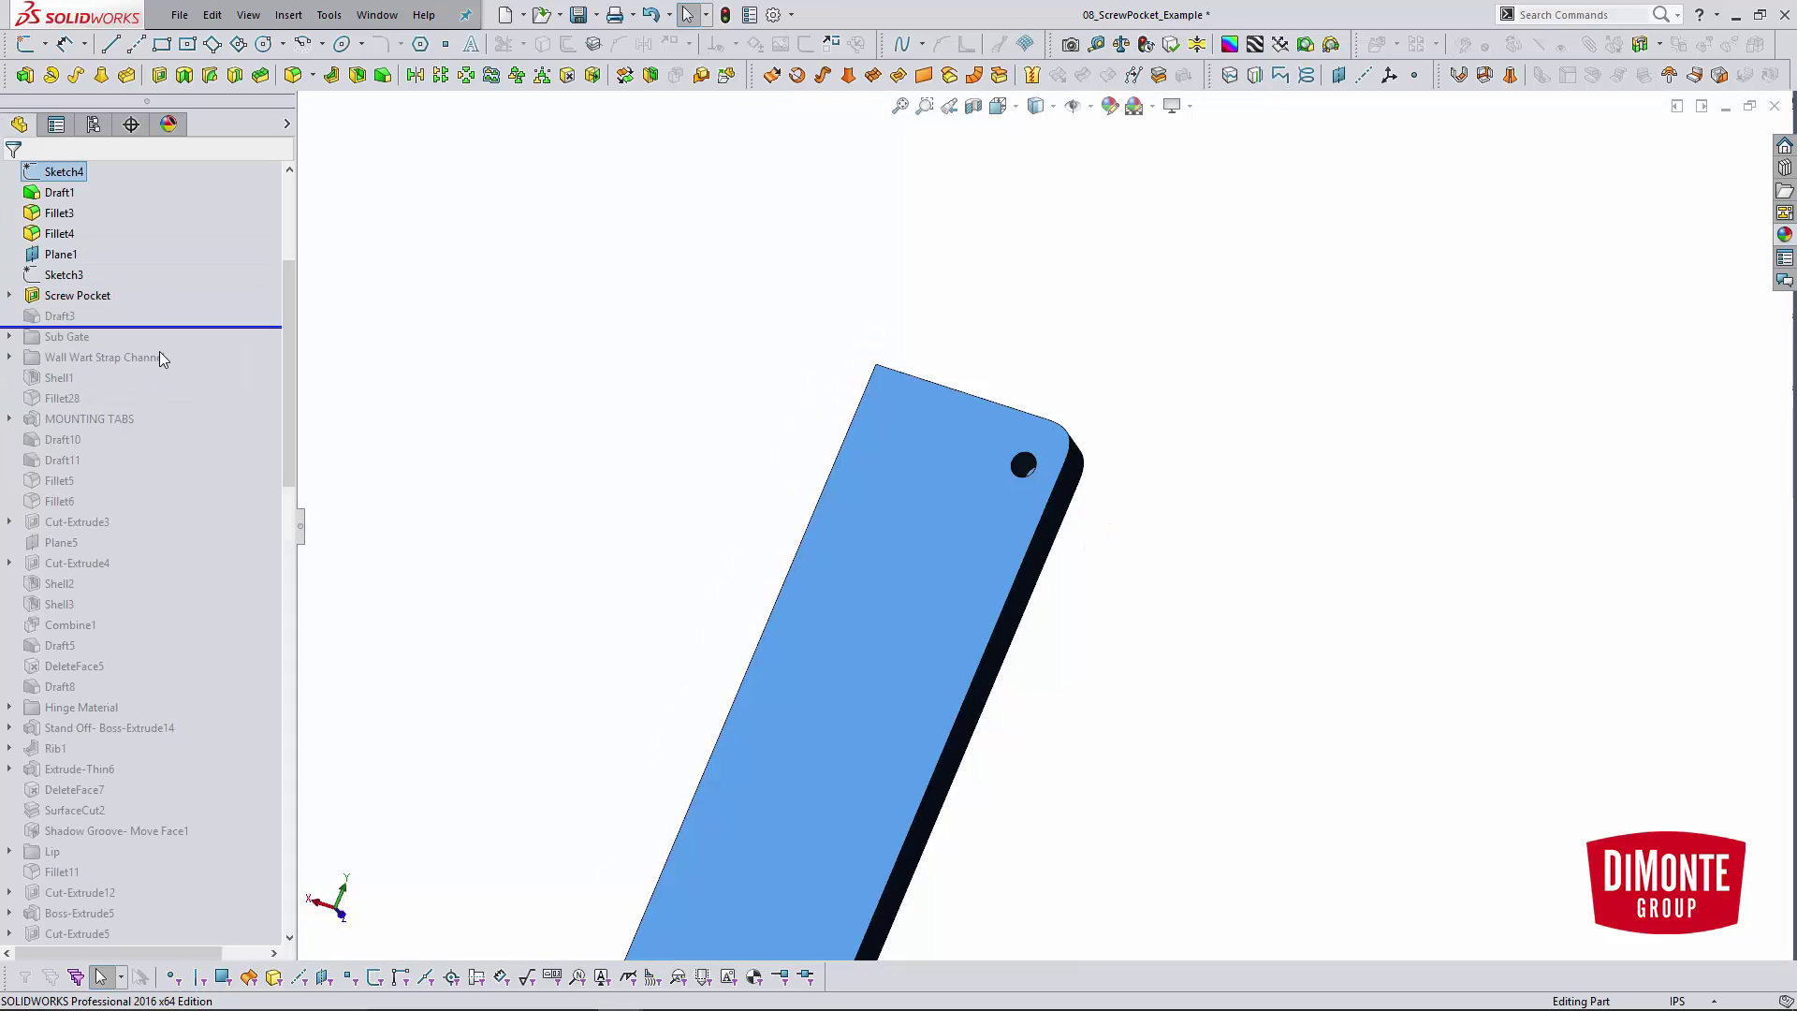
- Roll the model forward to include Shell1, examine the shell's multi-thickness settings for the pocket faces, and cancel the edit
drag(159, 359, 155, 387)
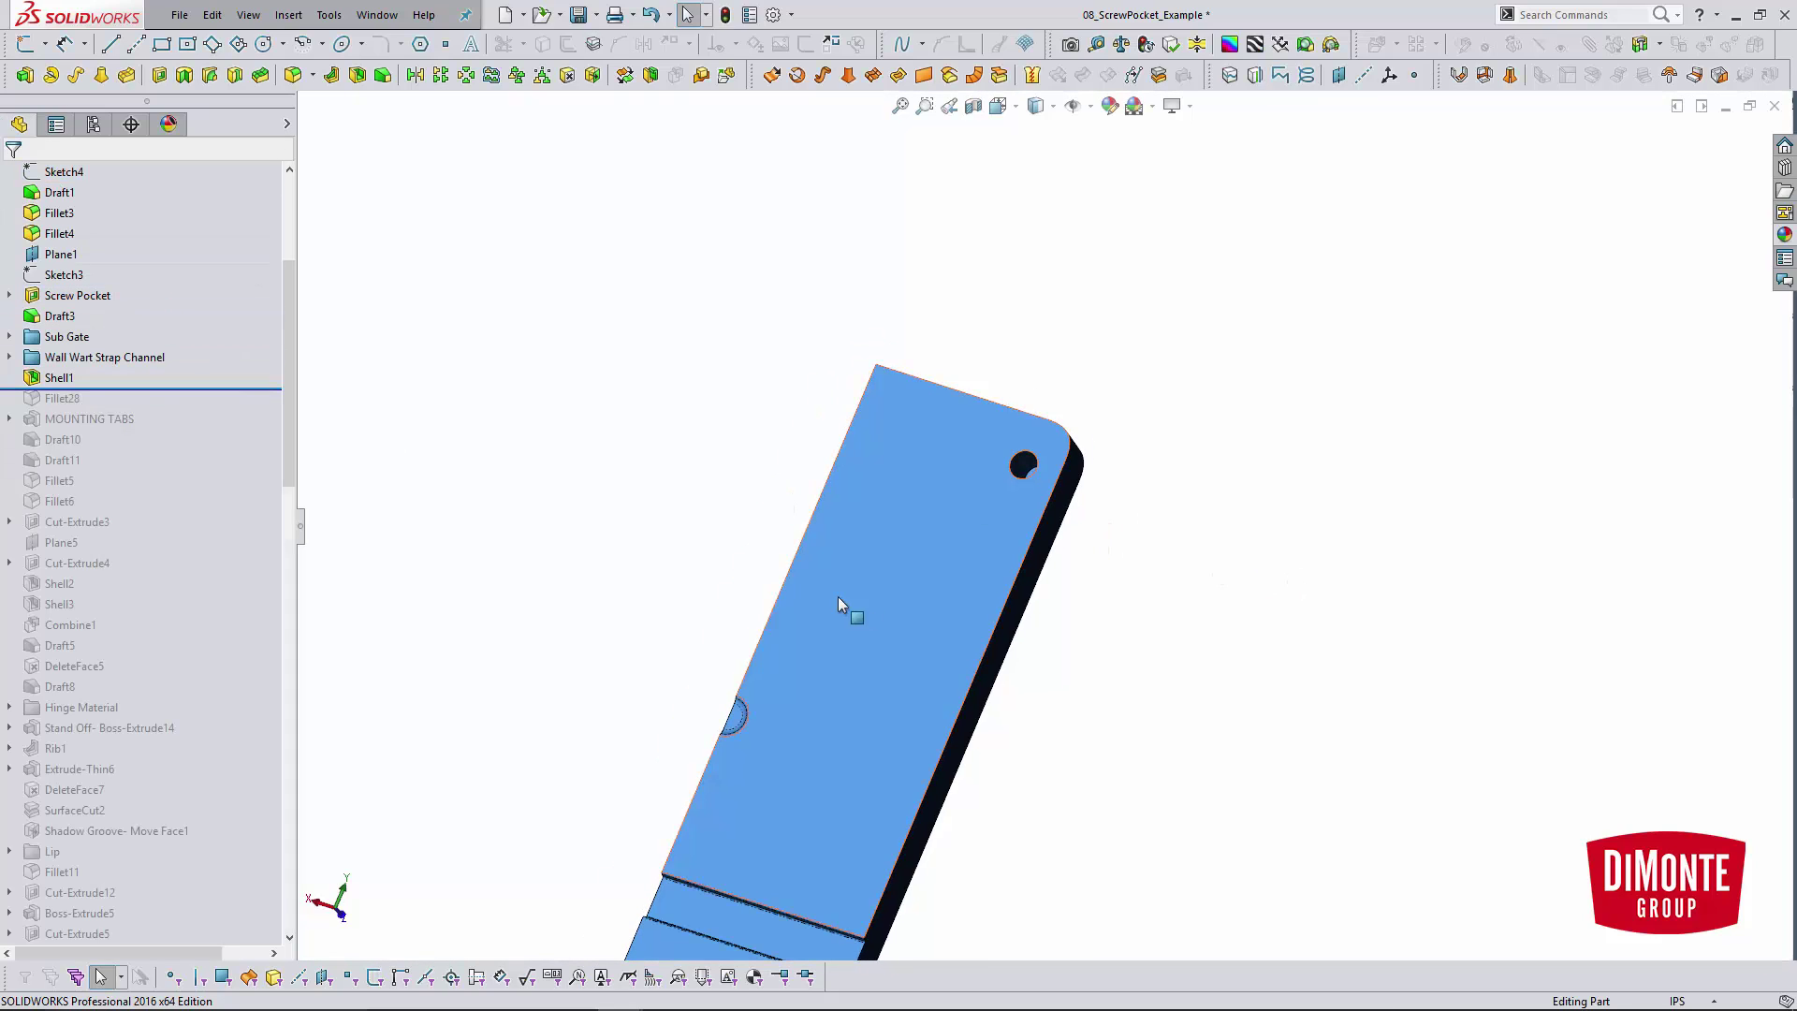
middle_drag(839, 604, 465, 450)
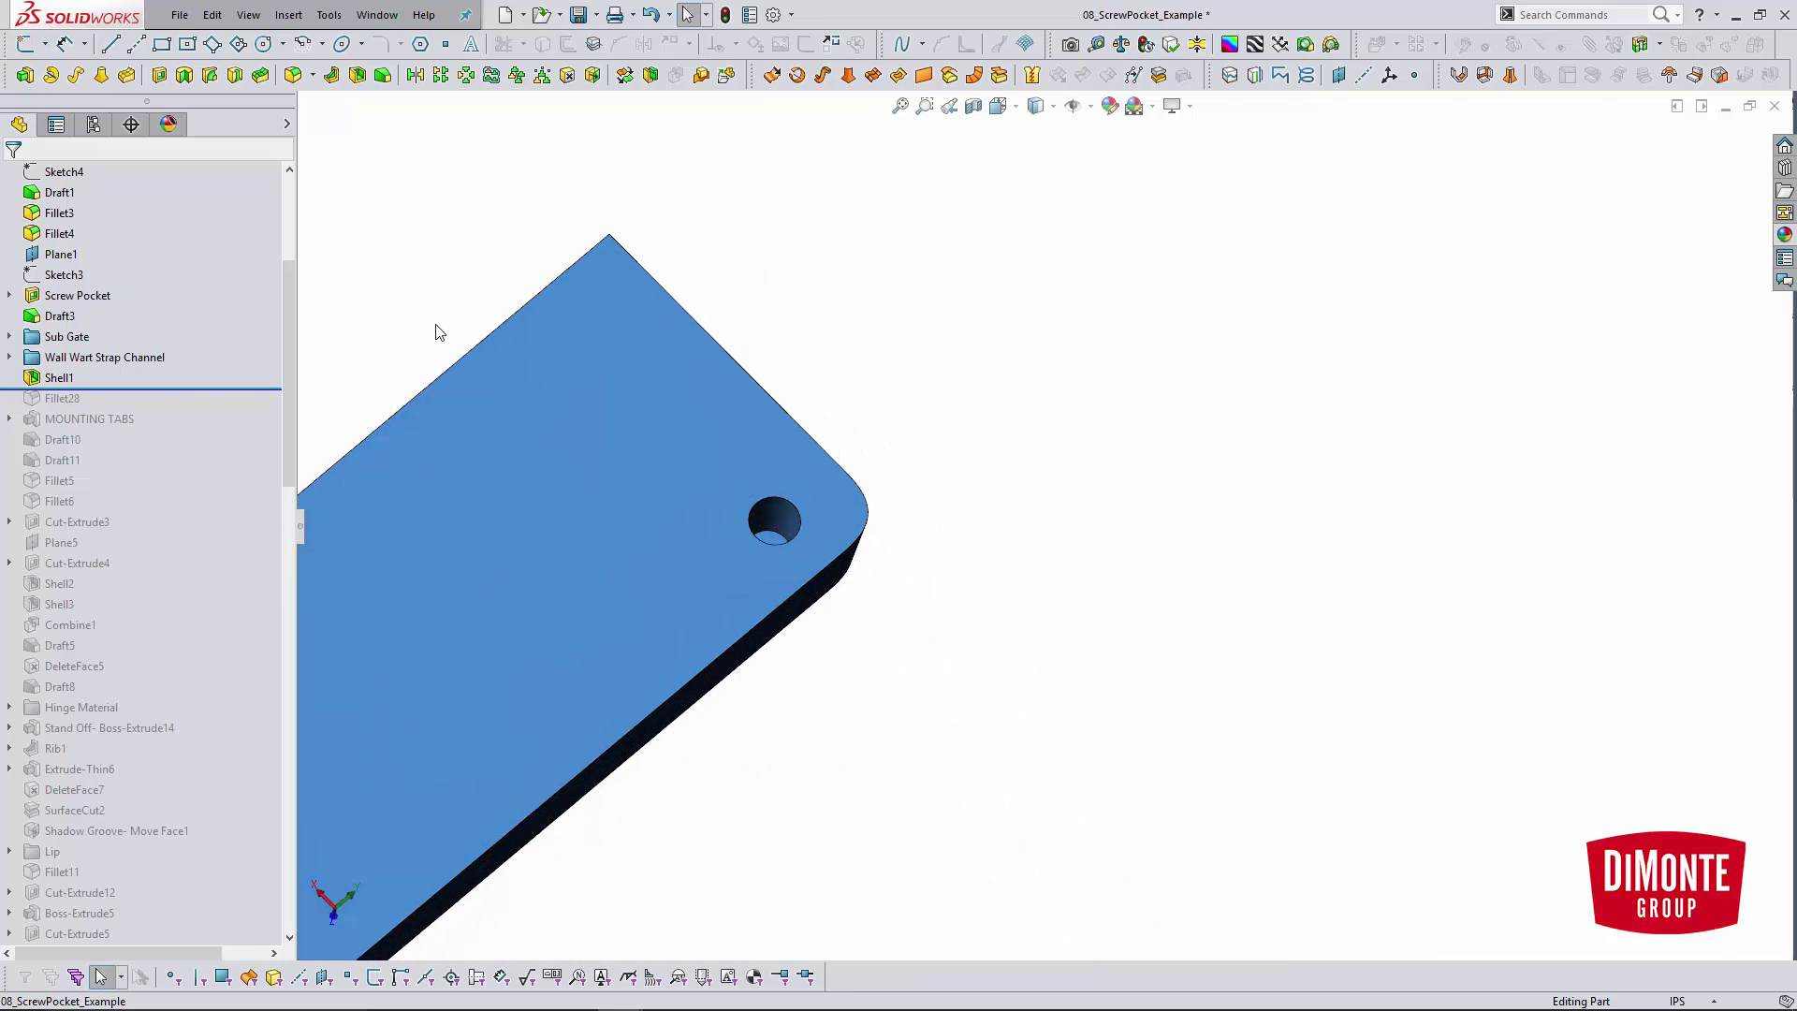
click(28, 379)
click(43, 322)
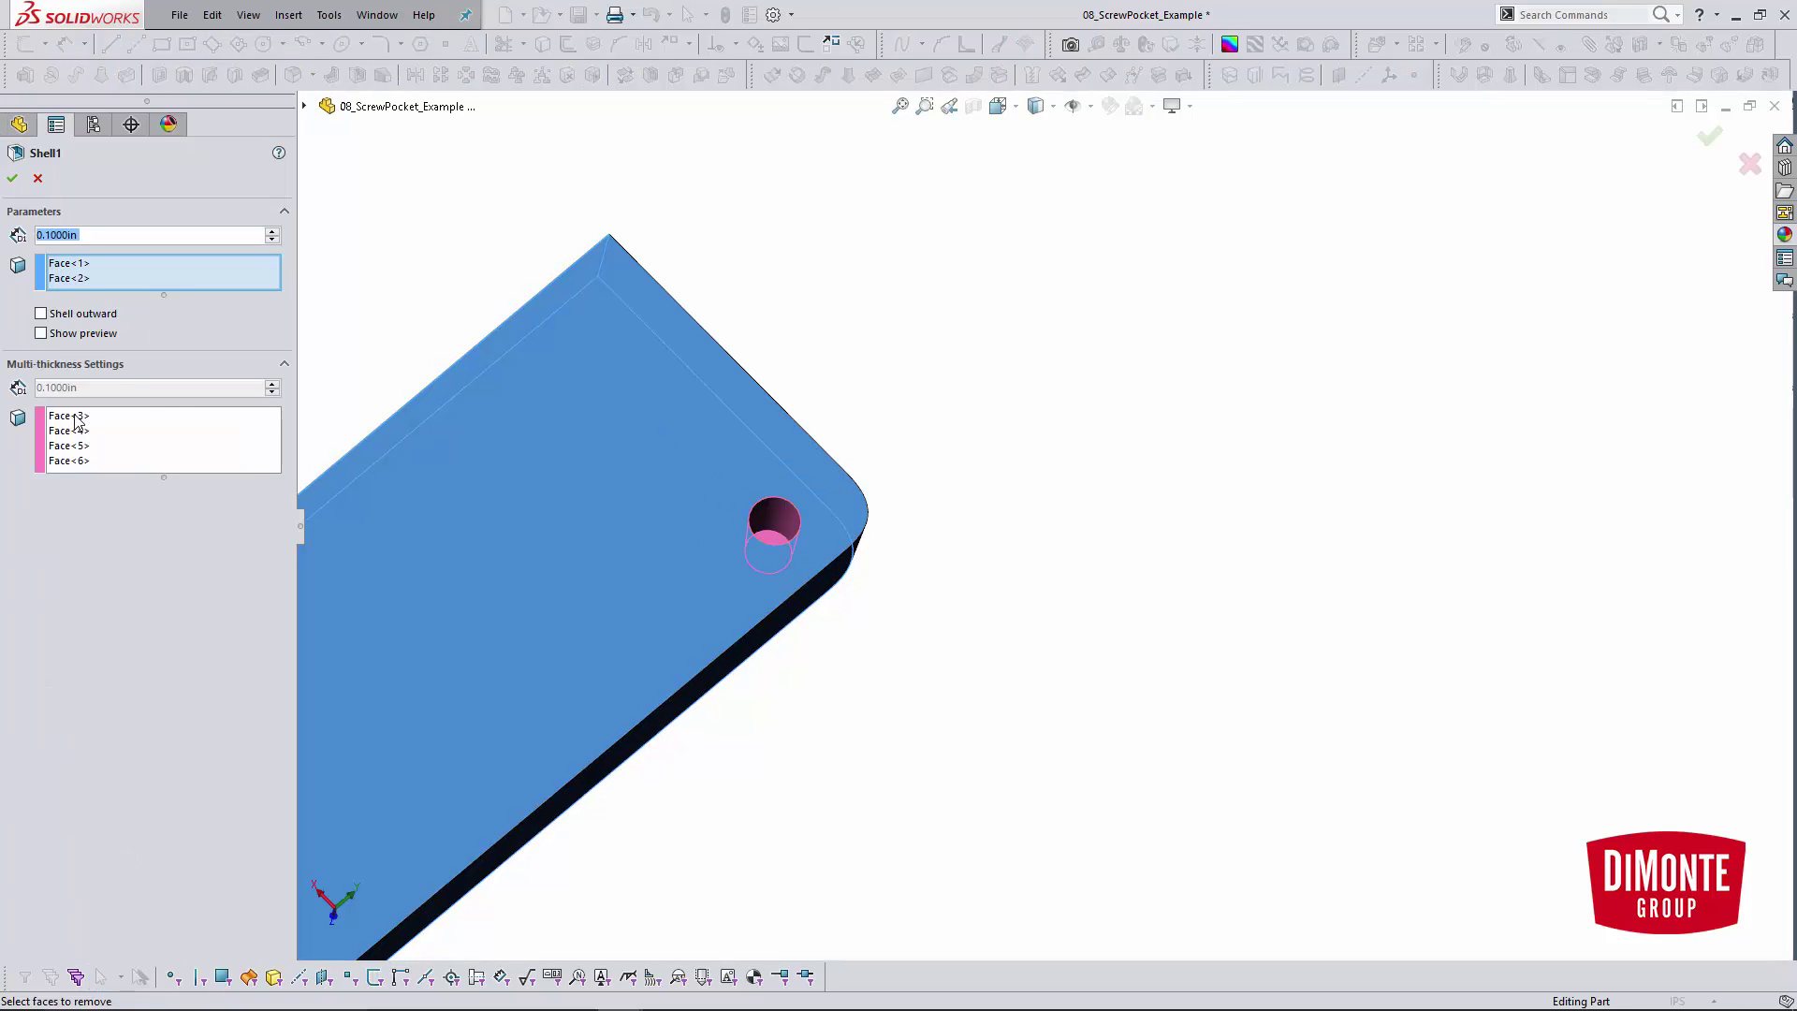
click(77, 428)
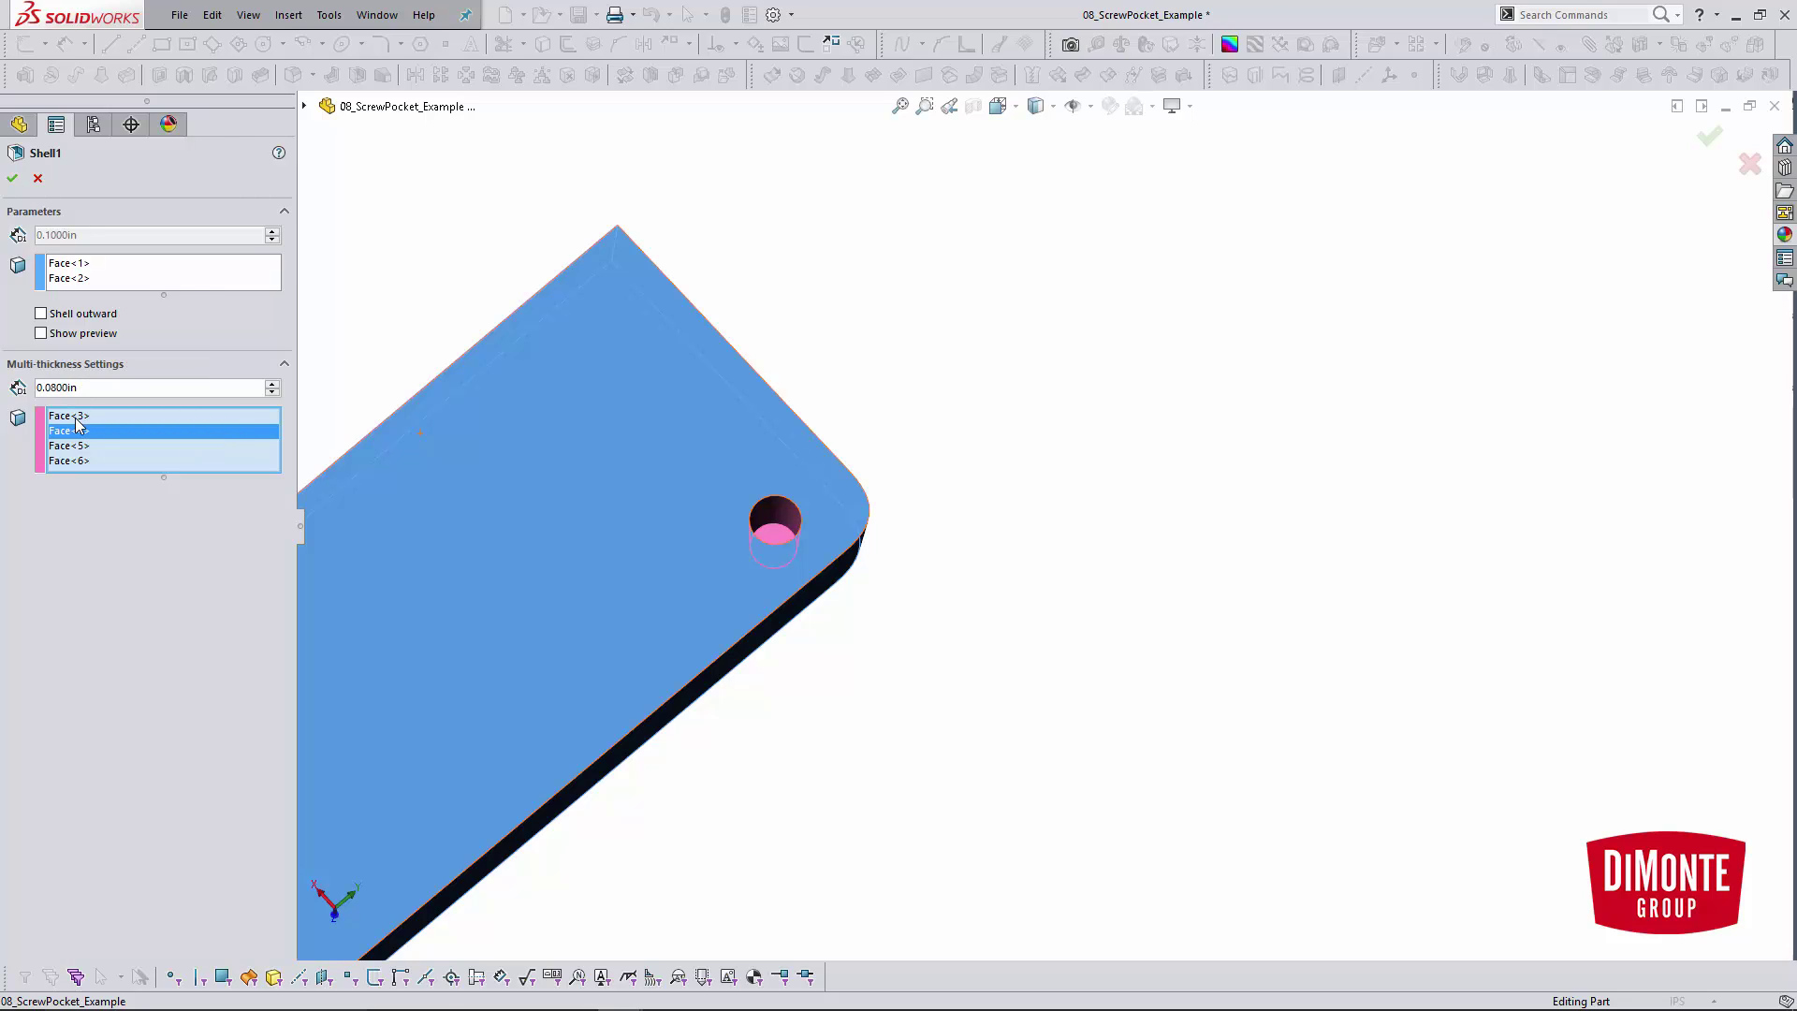
click(36, 180)
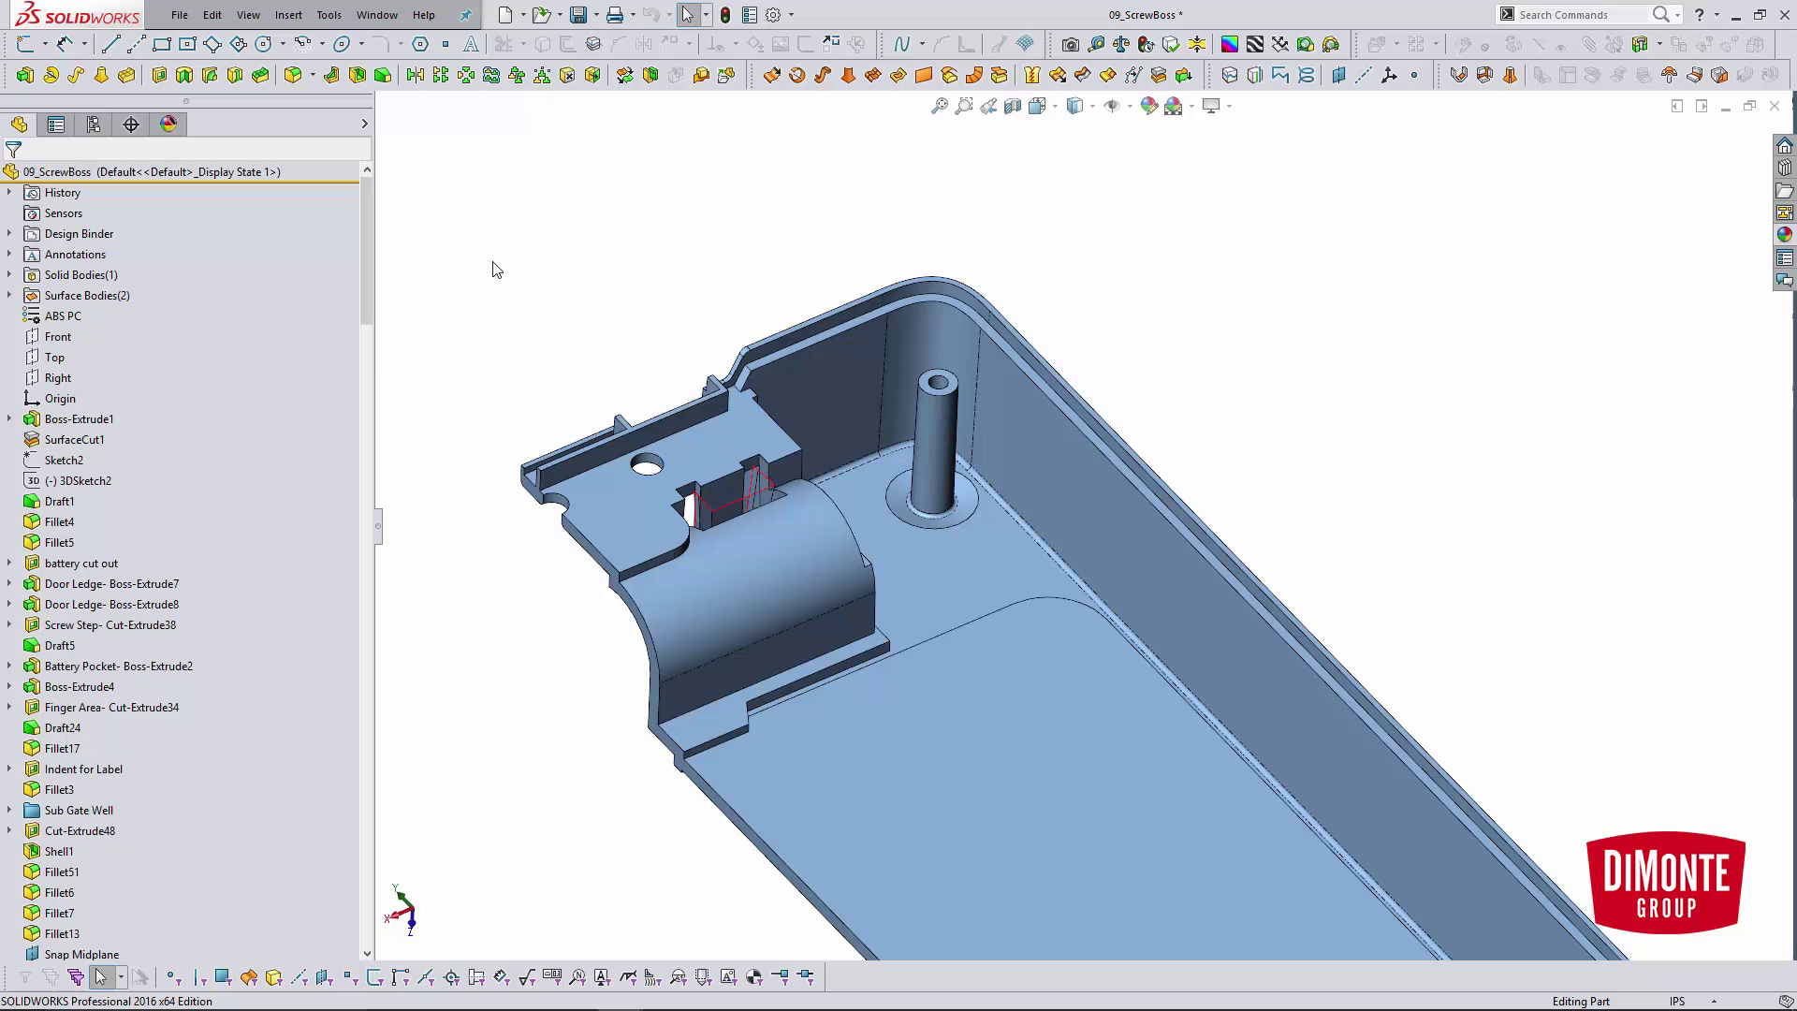
- Locate the screw boss feature in the 09_ScrewBoss part and roll the model back to just before Cut-Extrude10
click(929, 469)
scroll(183, 753, down, 4)
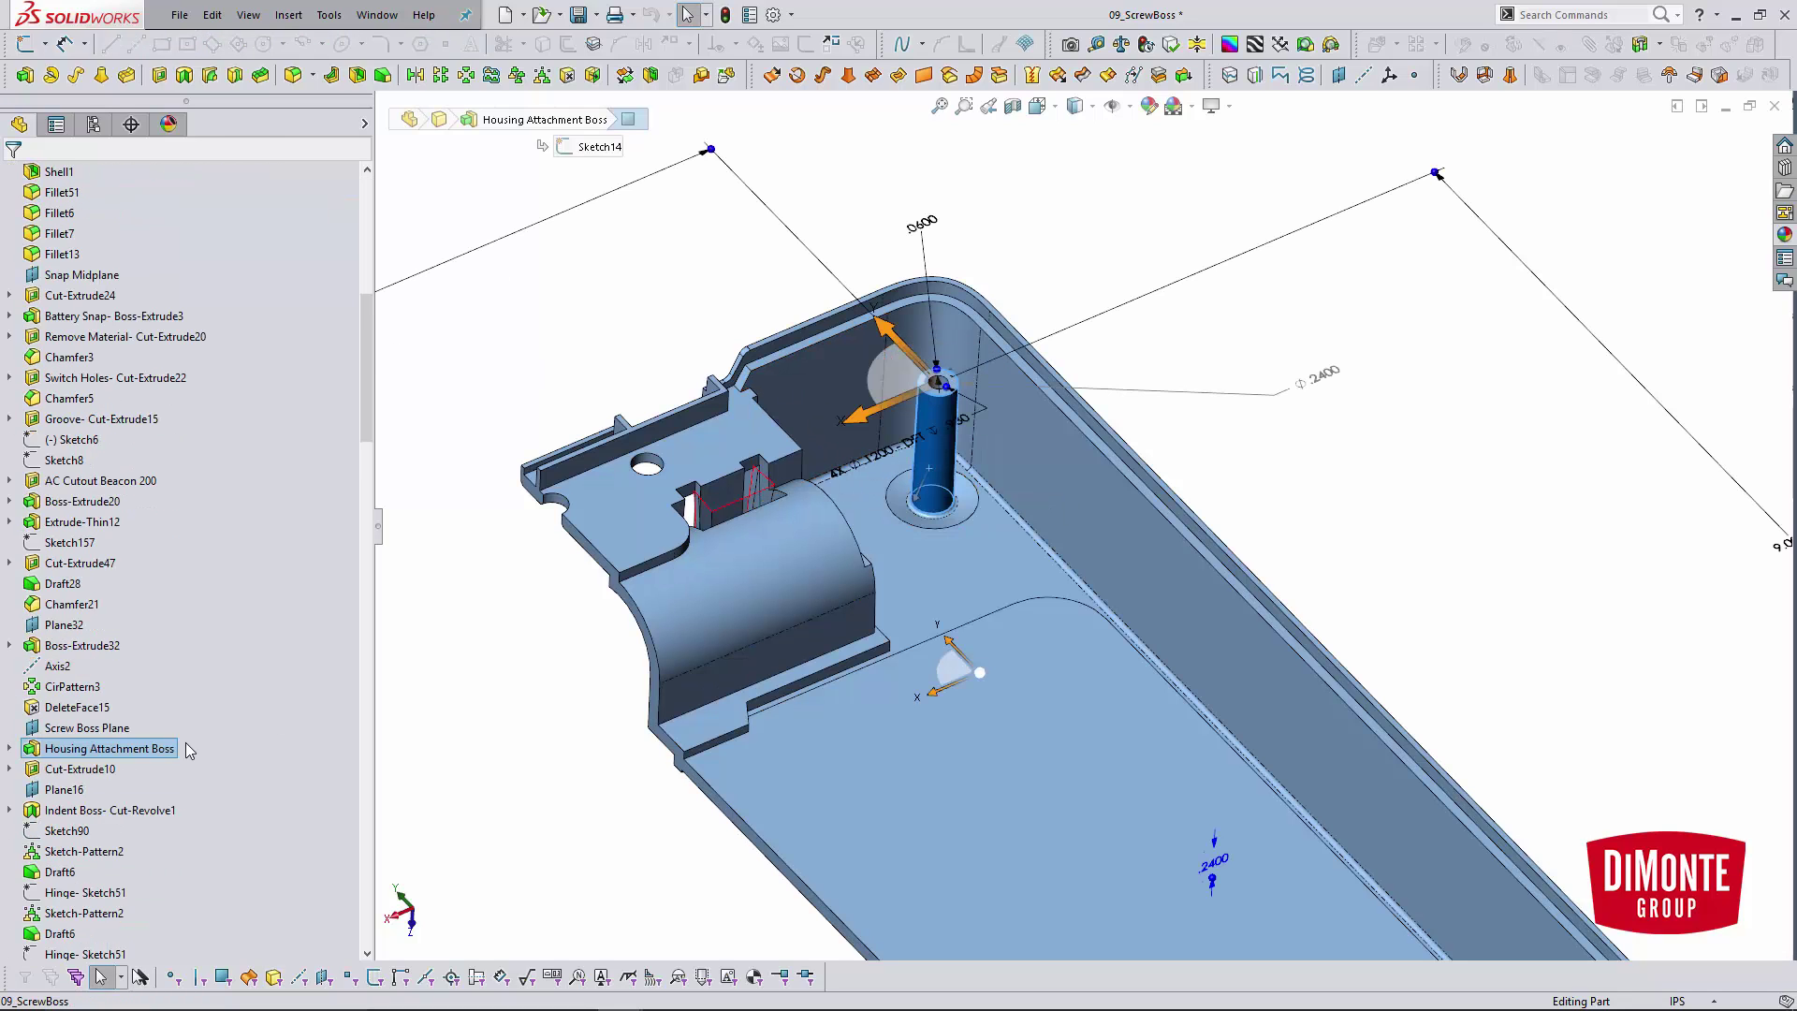
right_click(163, 708)
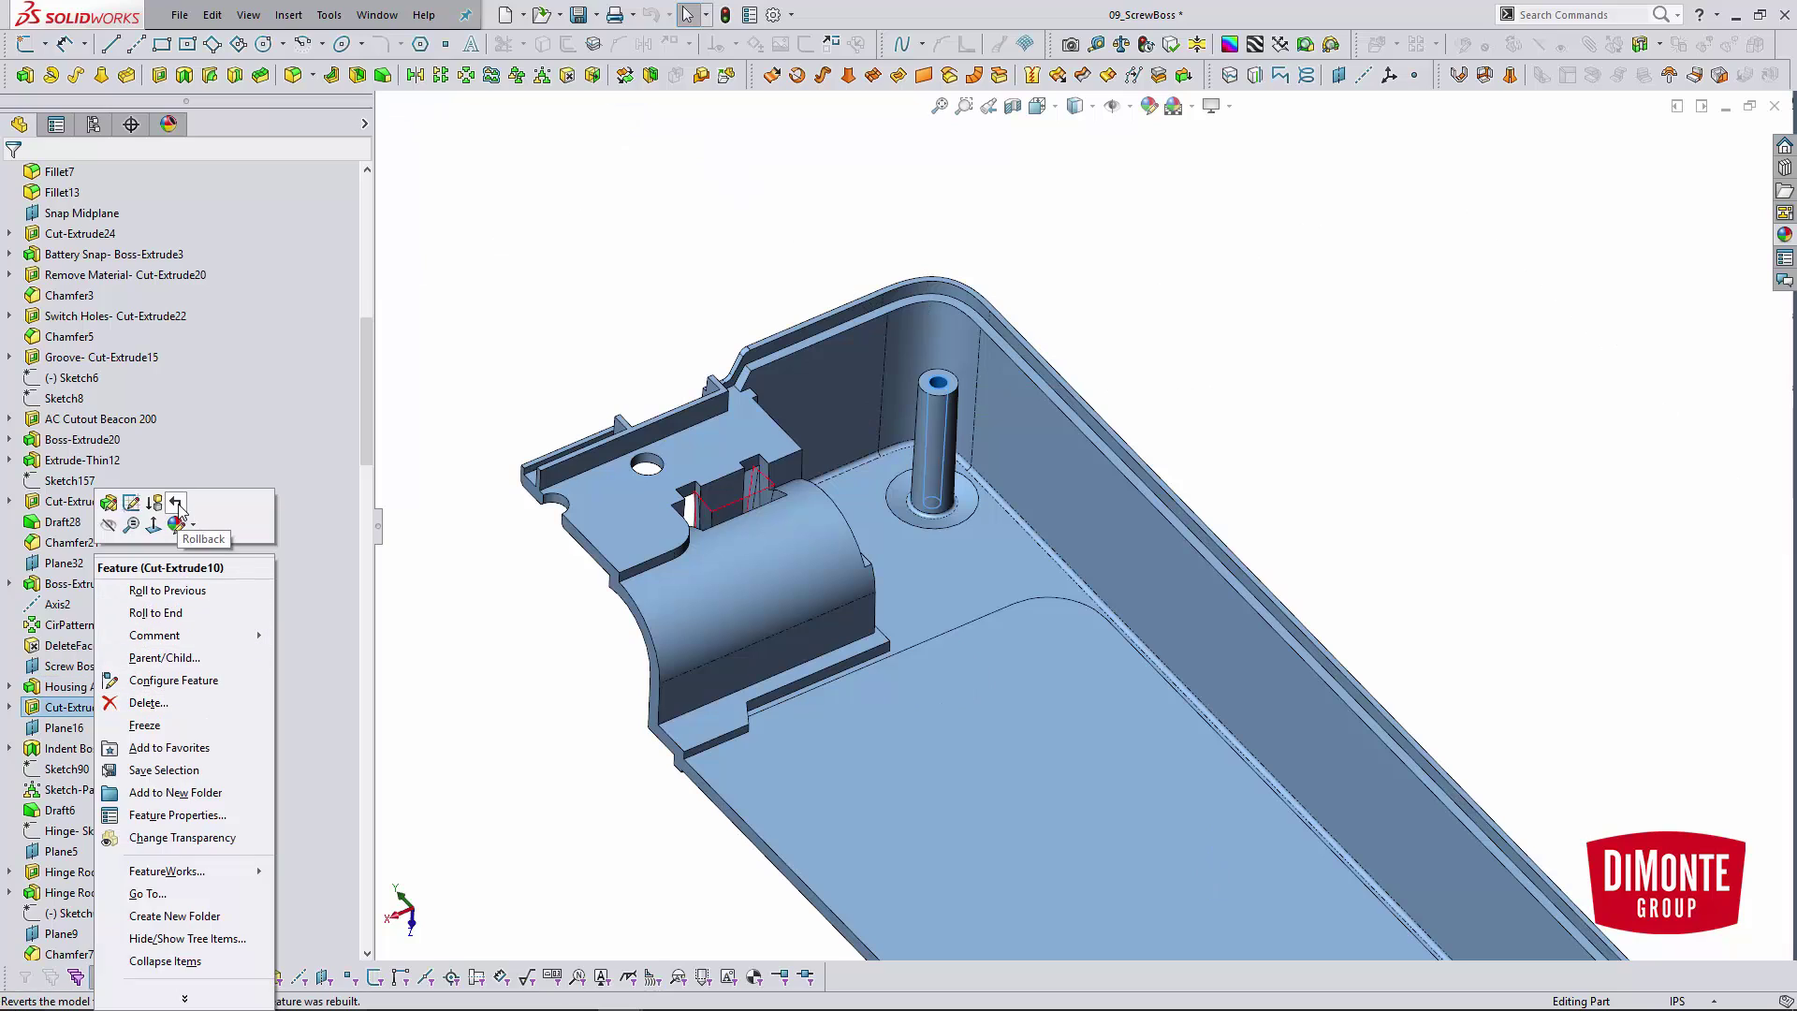
click(176, 505)
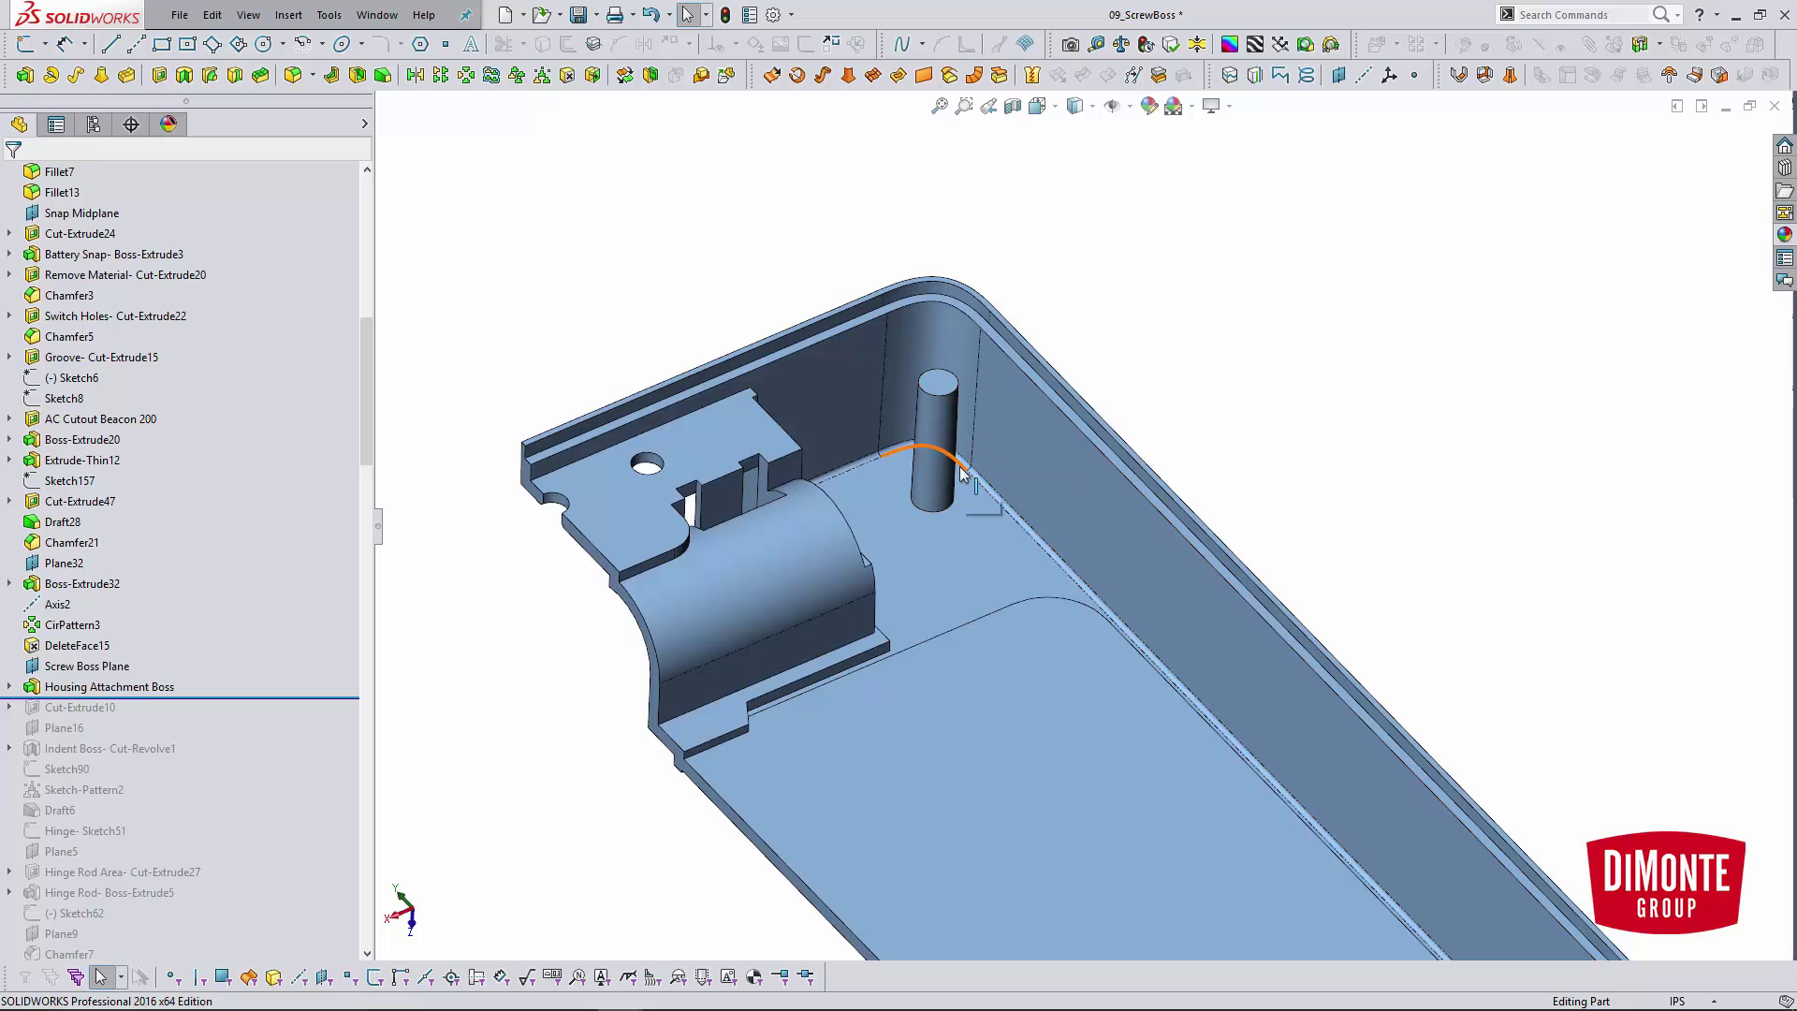
- Select the Housing Attachment Boss feature to examine its dimensions and parent references
scroll(137, 575, down, 1)
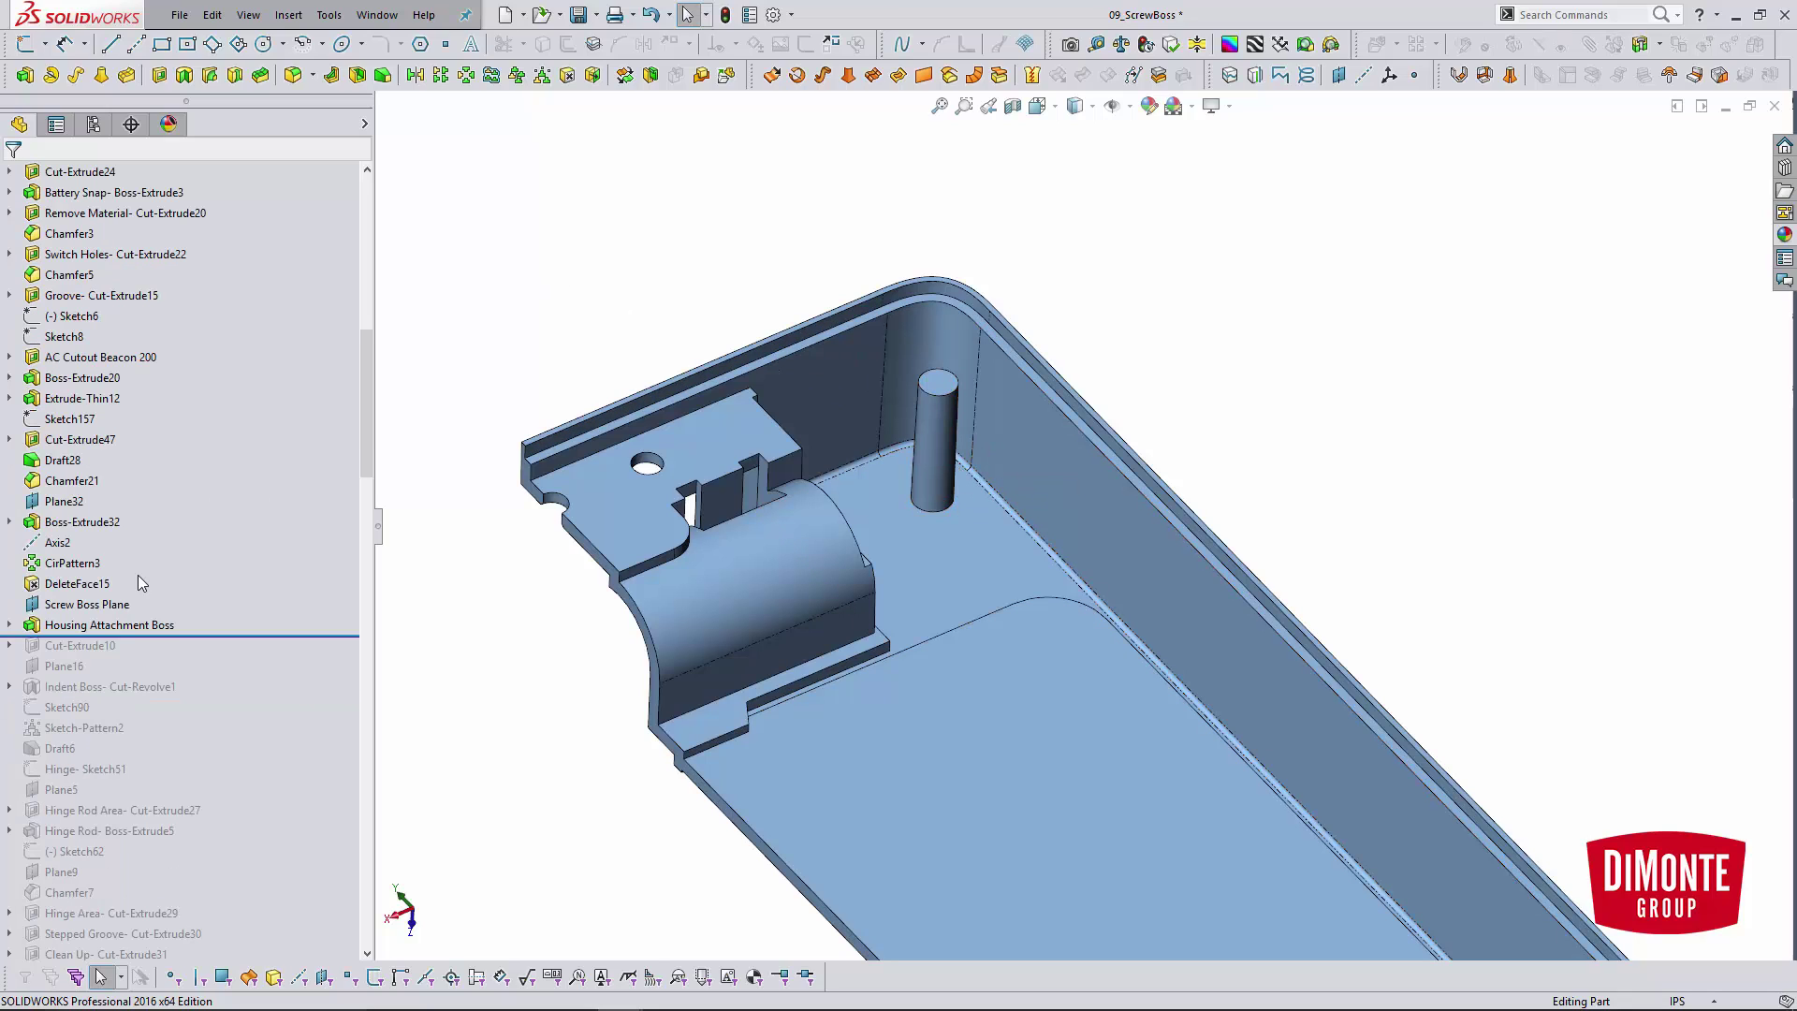
click(154, 625)
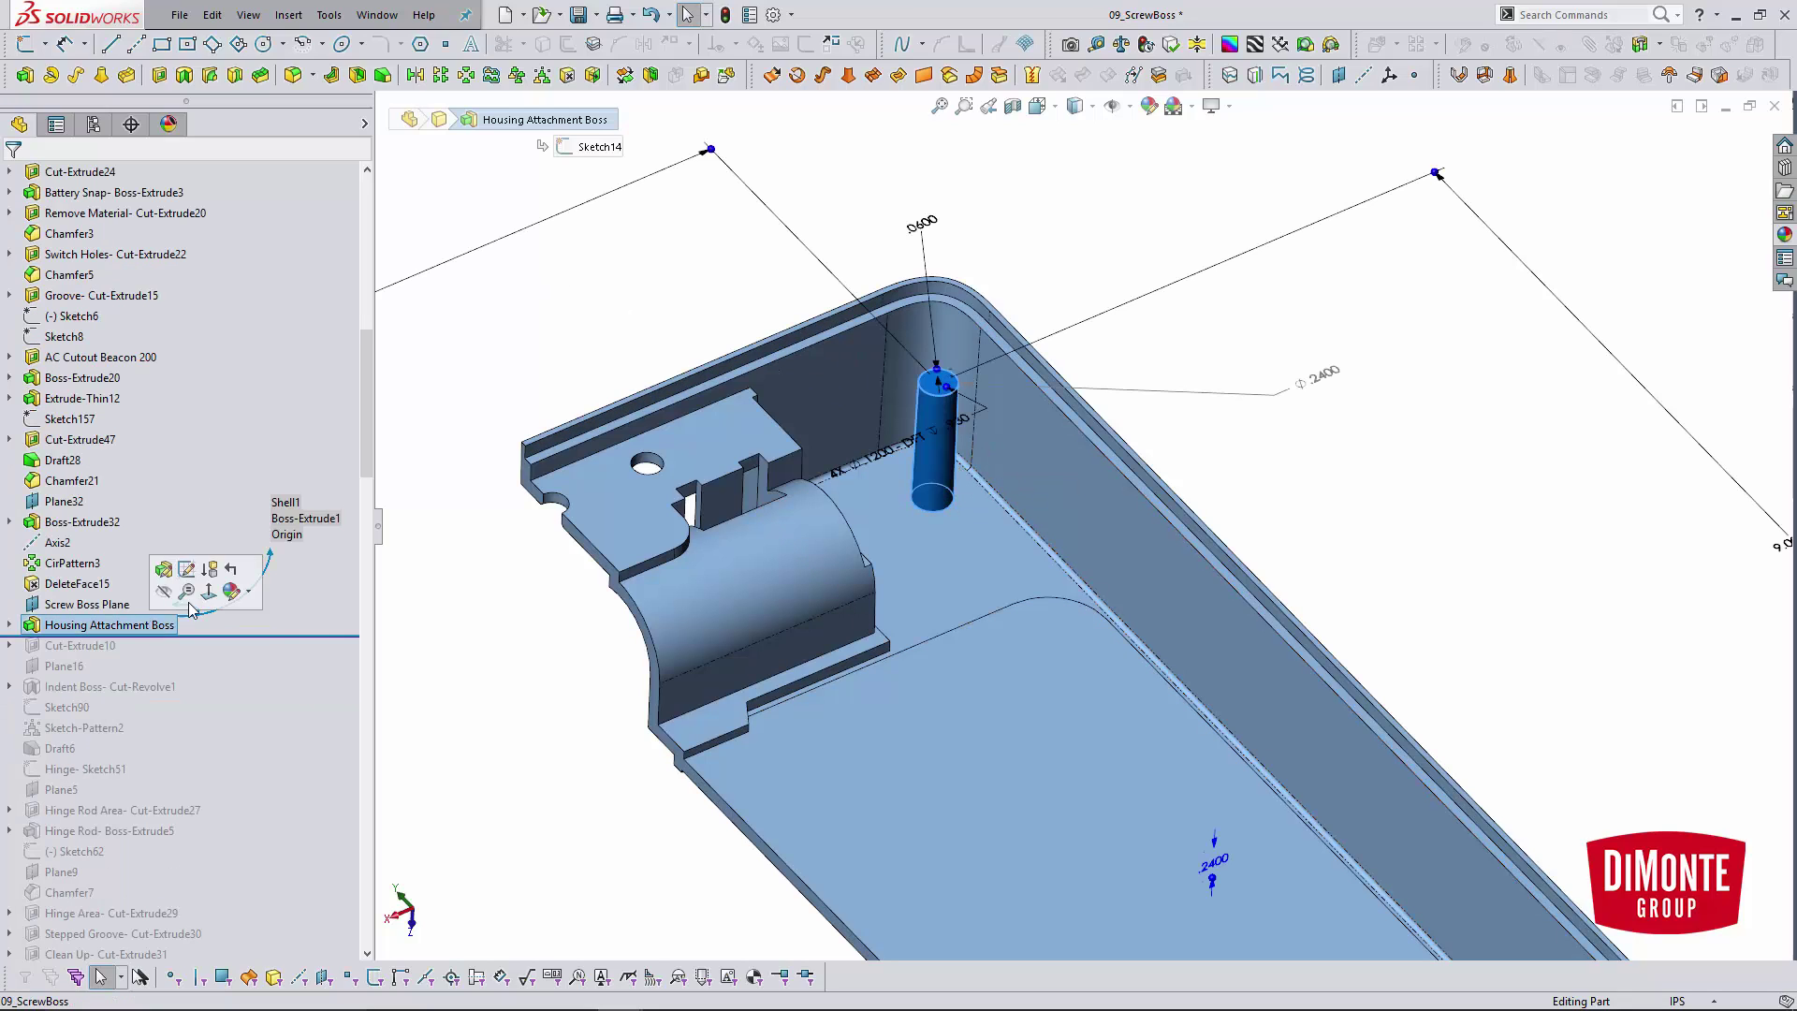
click(749, 307)
- Roll forward to include Cut-Extrude10, examine its Offset From Surface and draft settings at the boss base, and cancel the edit
drag(233, 635, 223, 655)
click(93, 645)
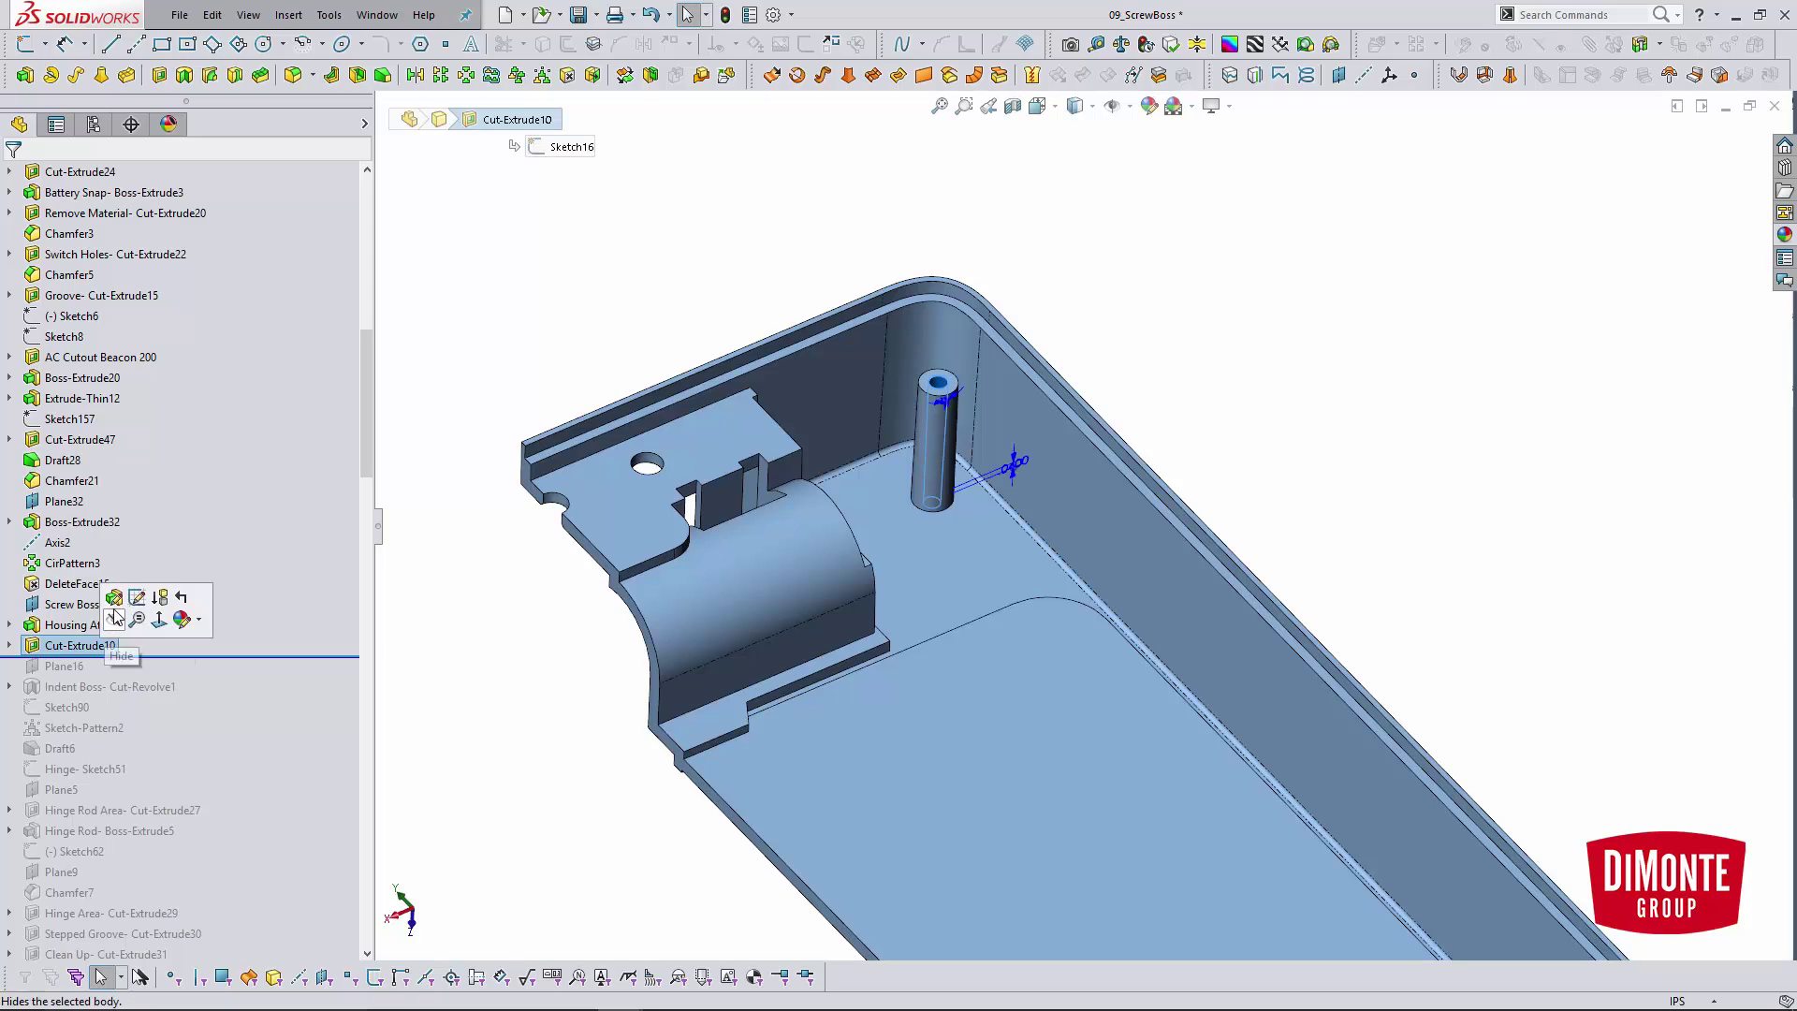
click(114, 599)
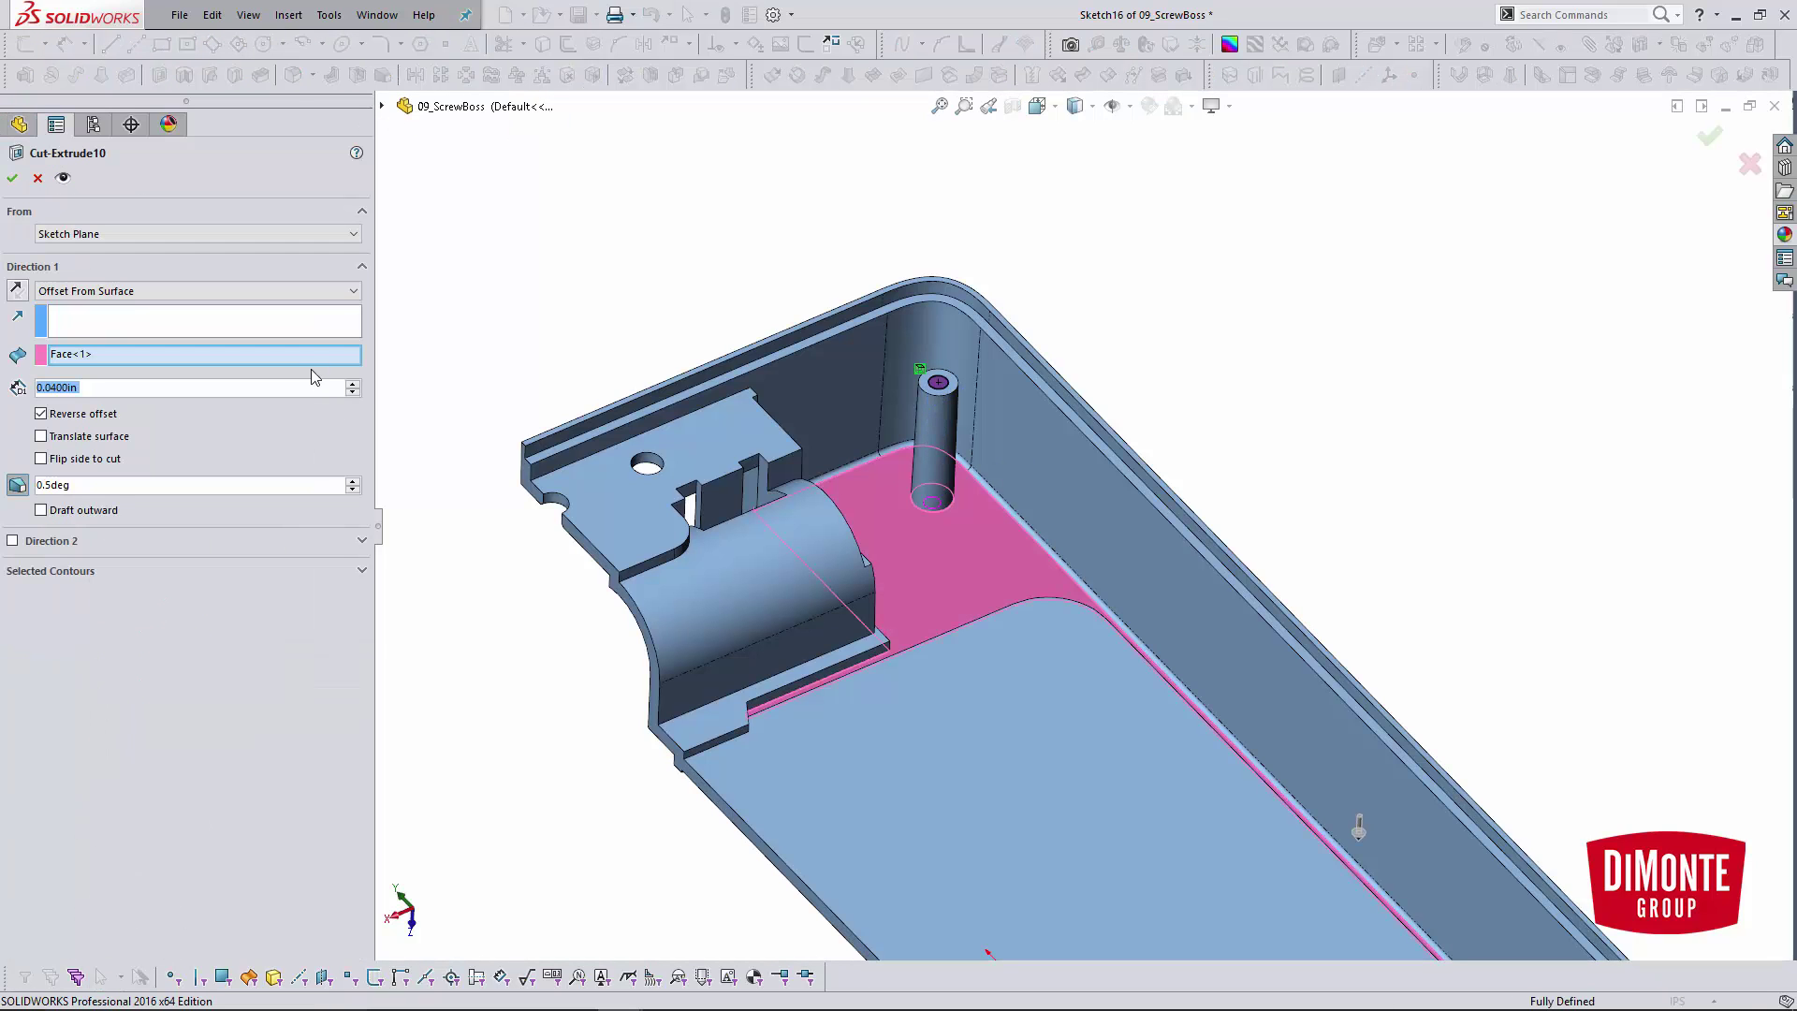
scroll(549, 263, up, 1)
middle_drag(549, 263, 543, 224)
scroll(543, 225, down, 1)
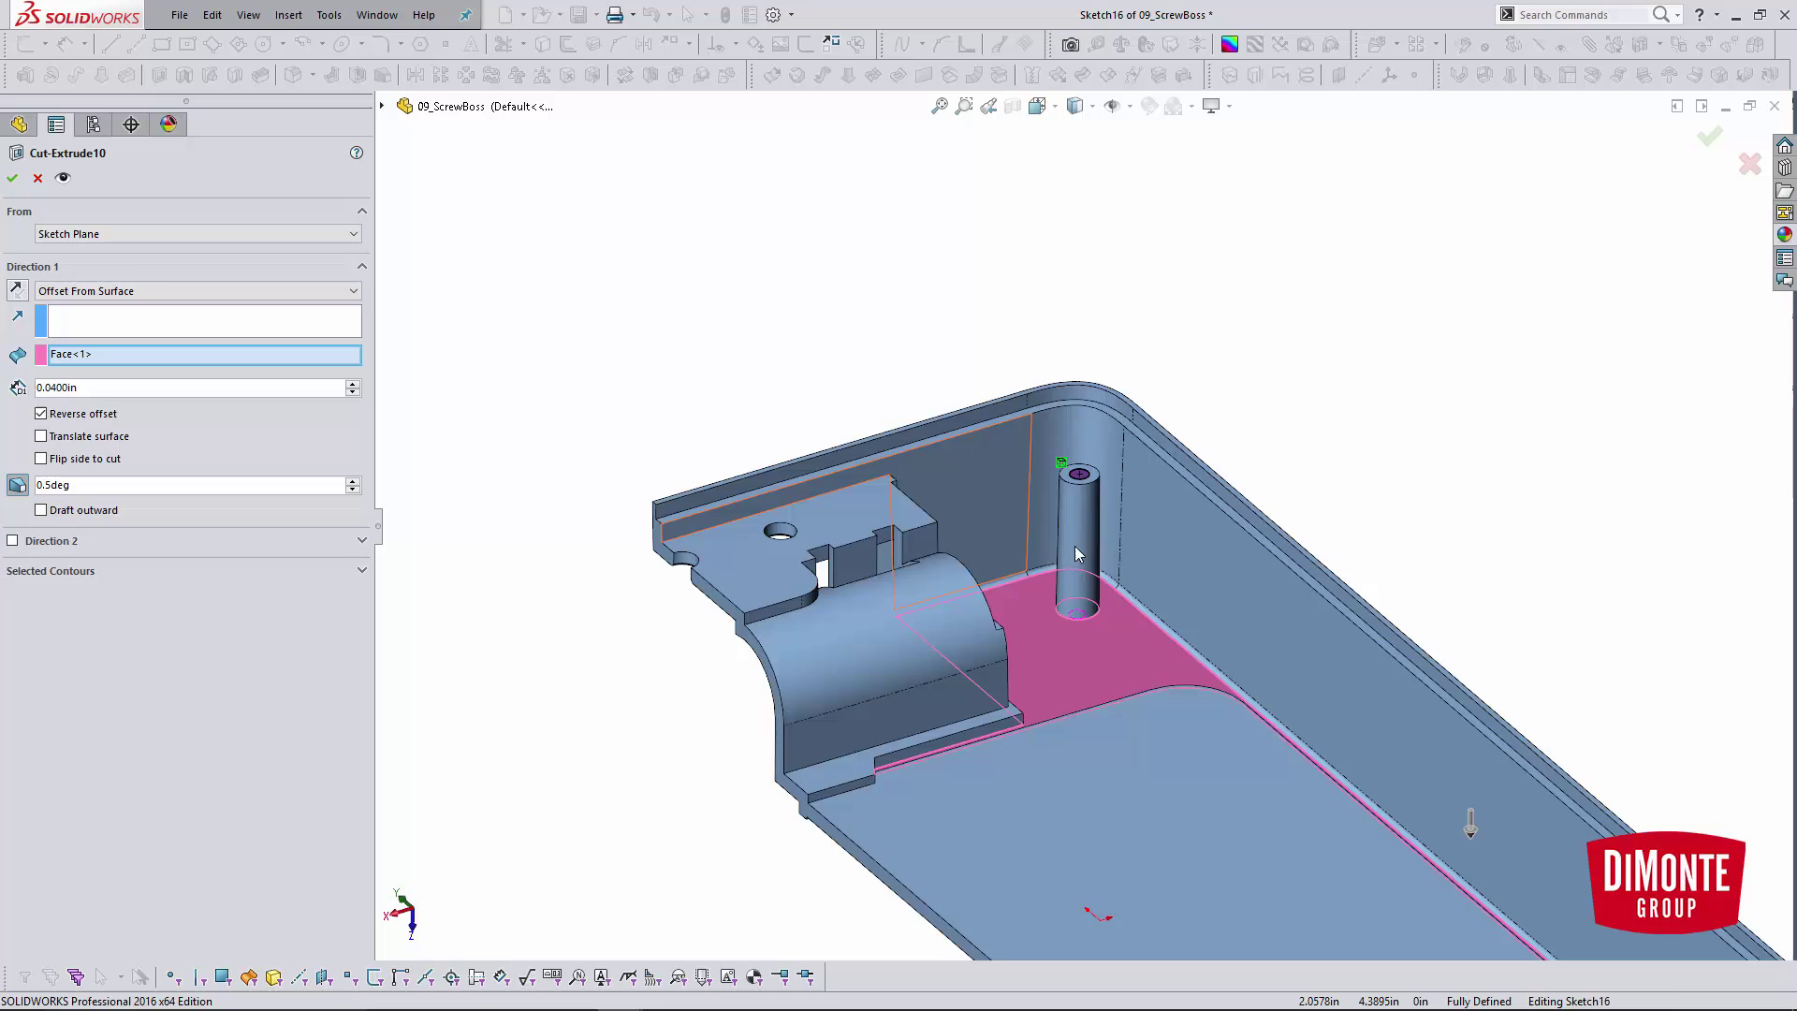
scroll(1075, 562, down, 3)
ctrl+middle_drag(1077, 613, 1010, 471)
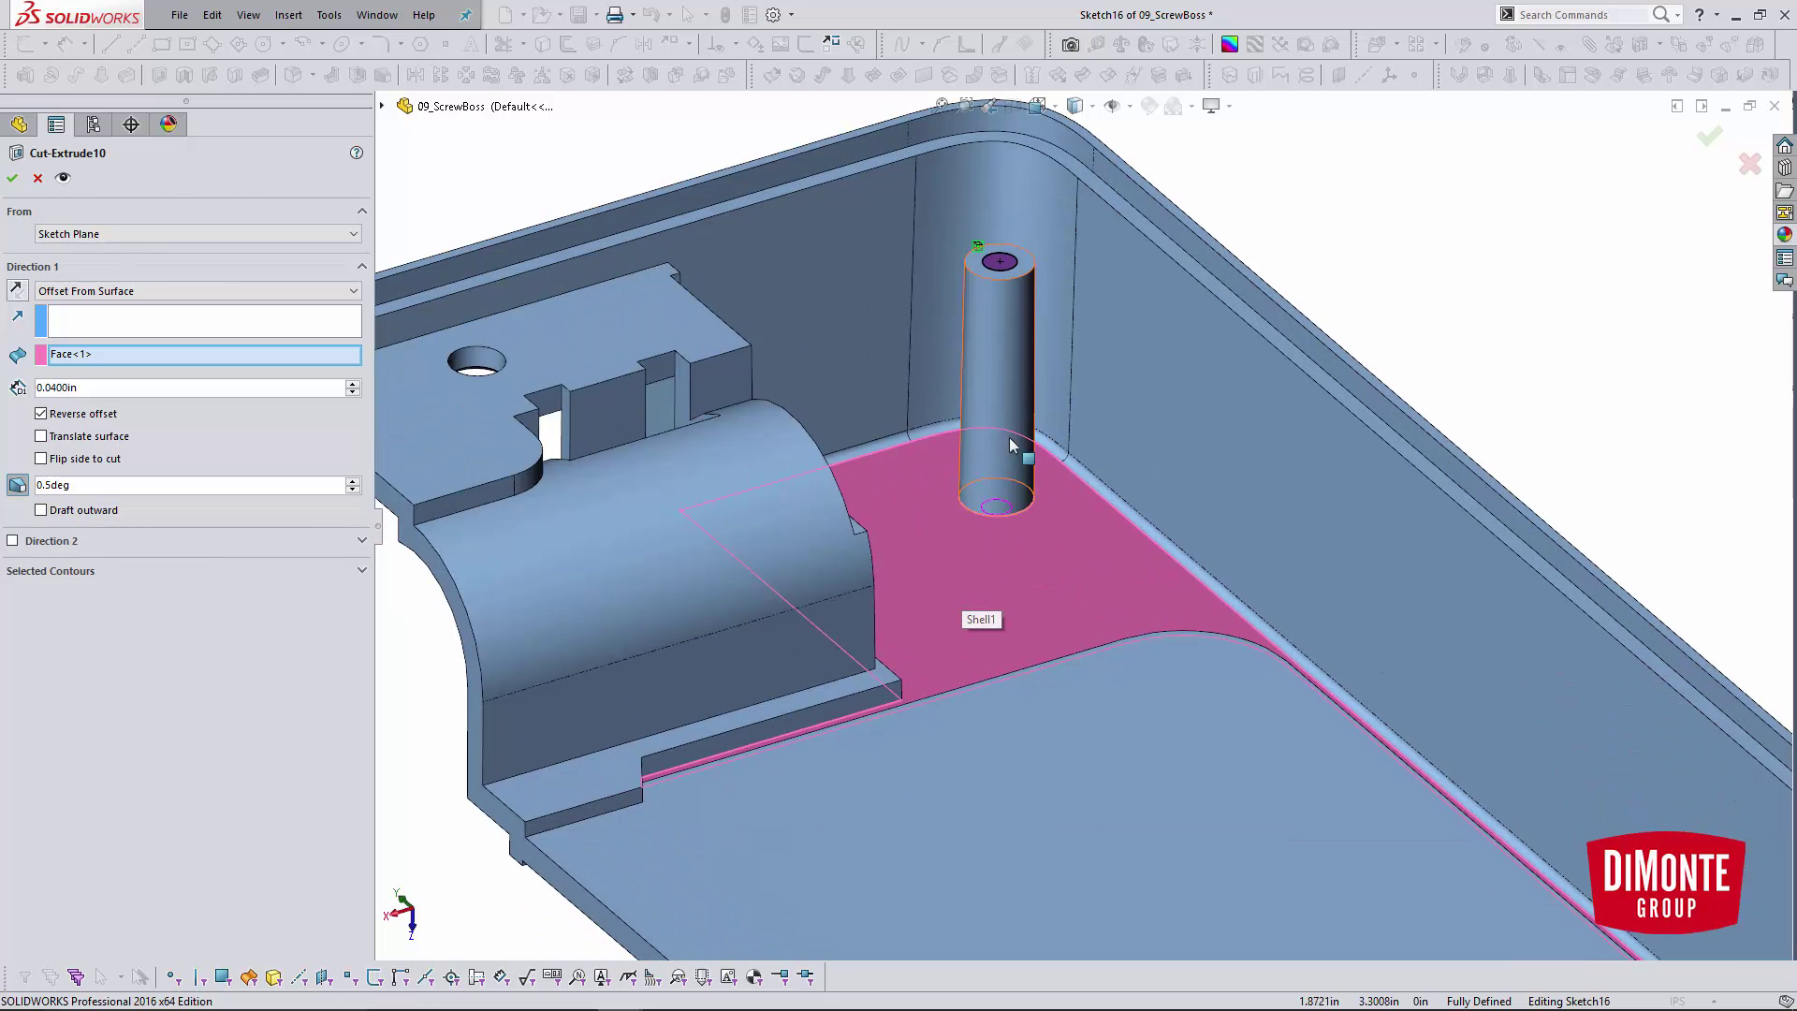
middle_drag(1020, 510, 1018, 526)
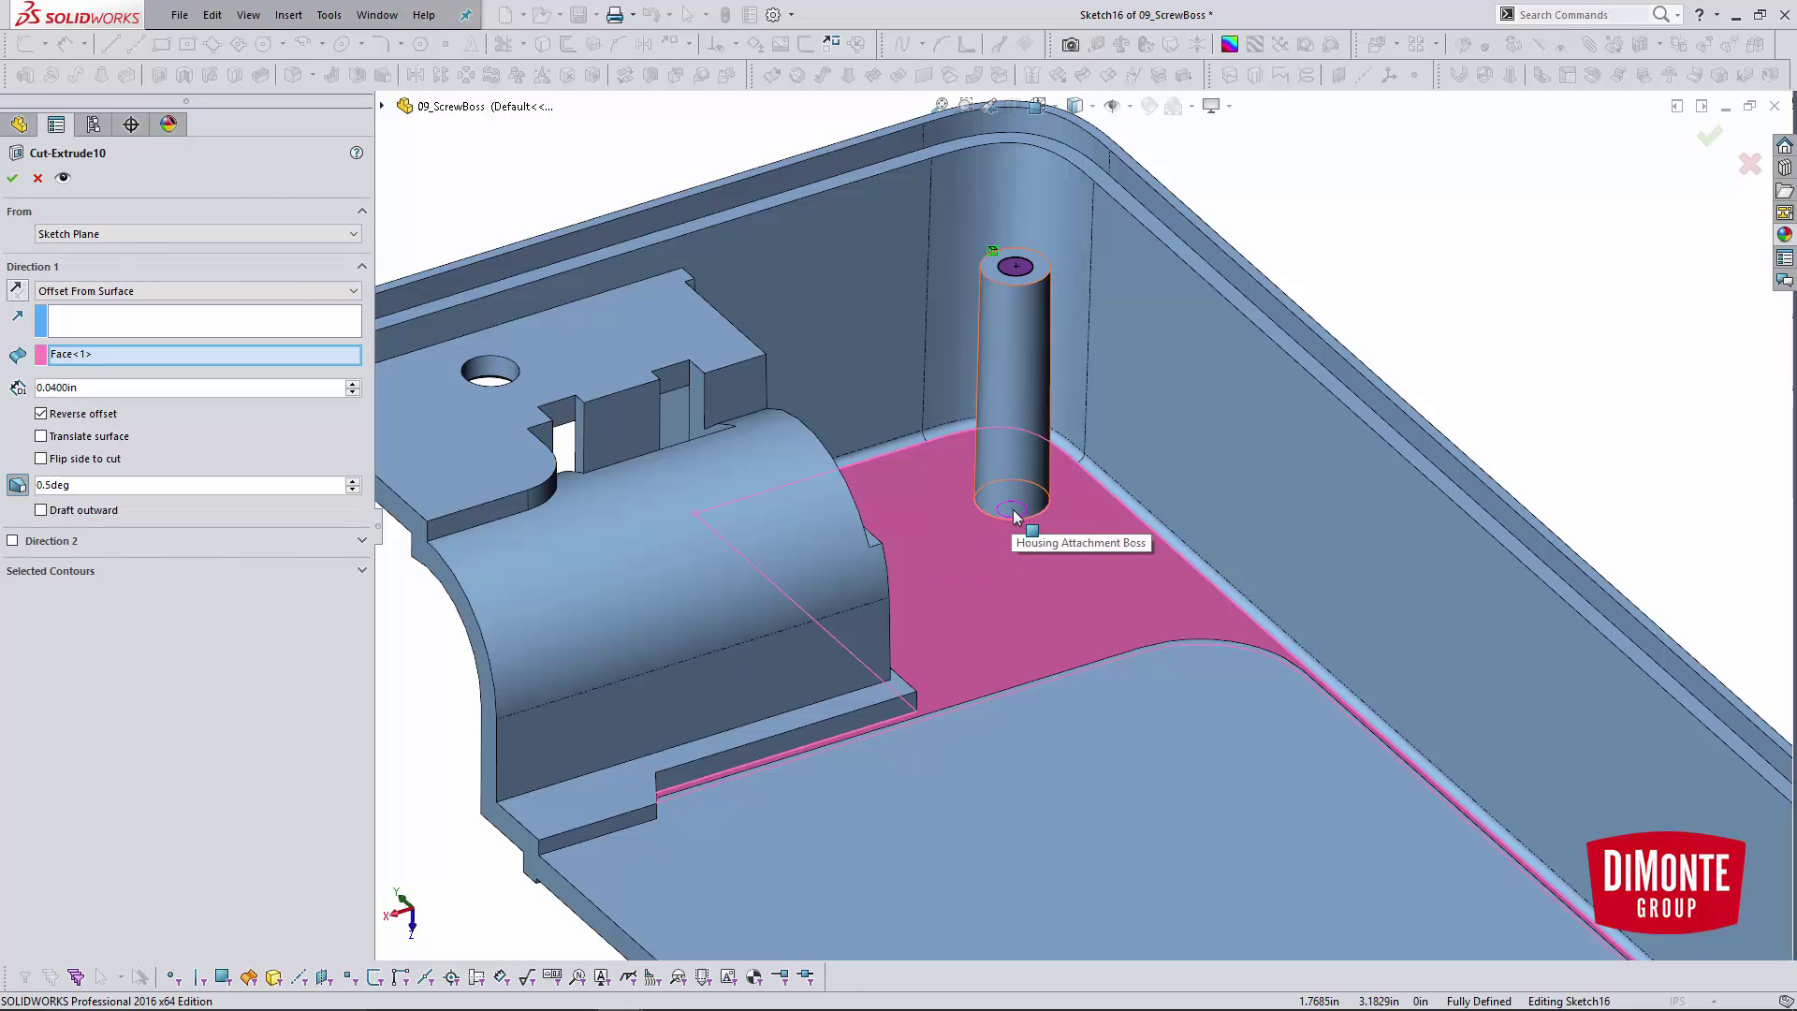
click(38, 175)
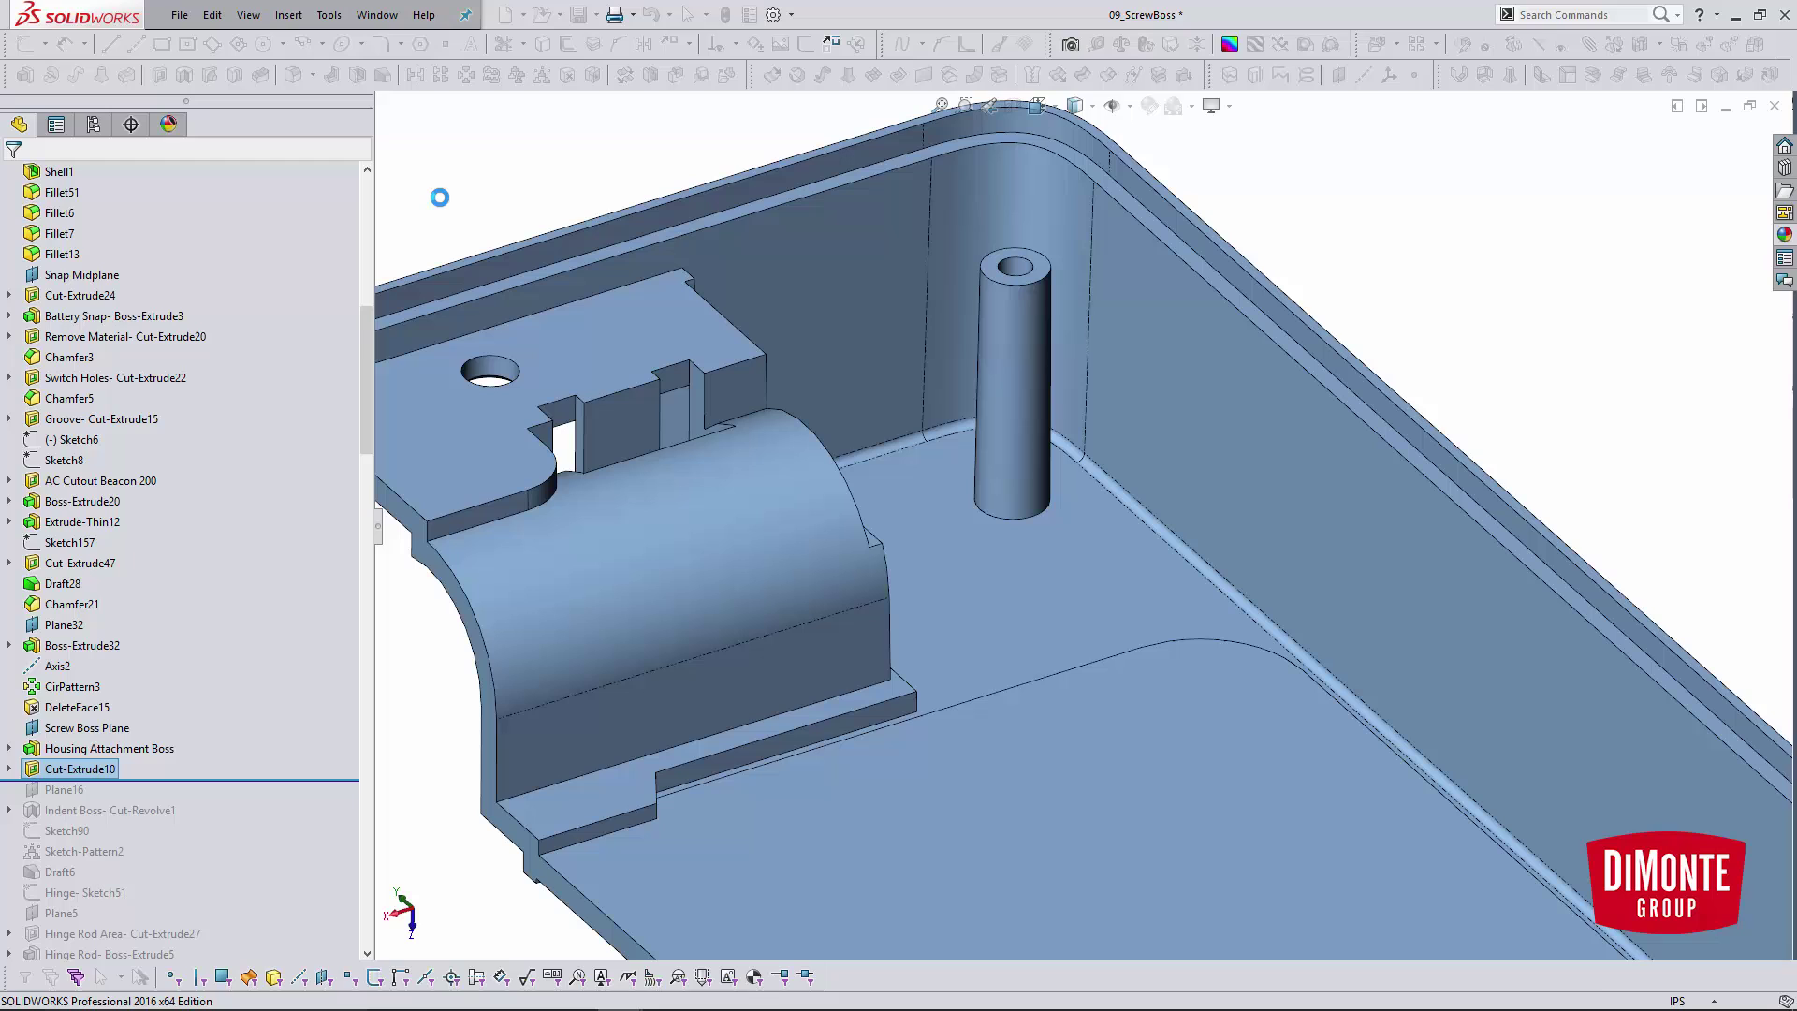
- Roll the model forward to include Plane16 and Indent Boss- Cut-Revolve1
scroll(160, 565, down, 2)
scroll(441, 639, up, 1)
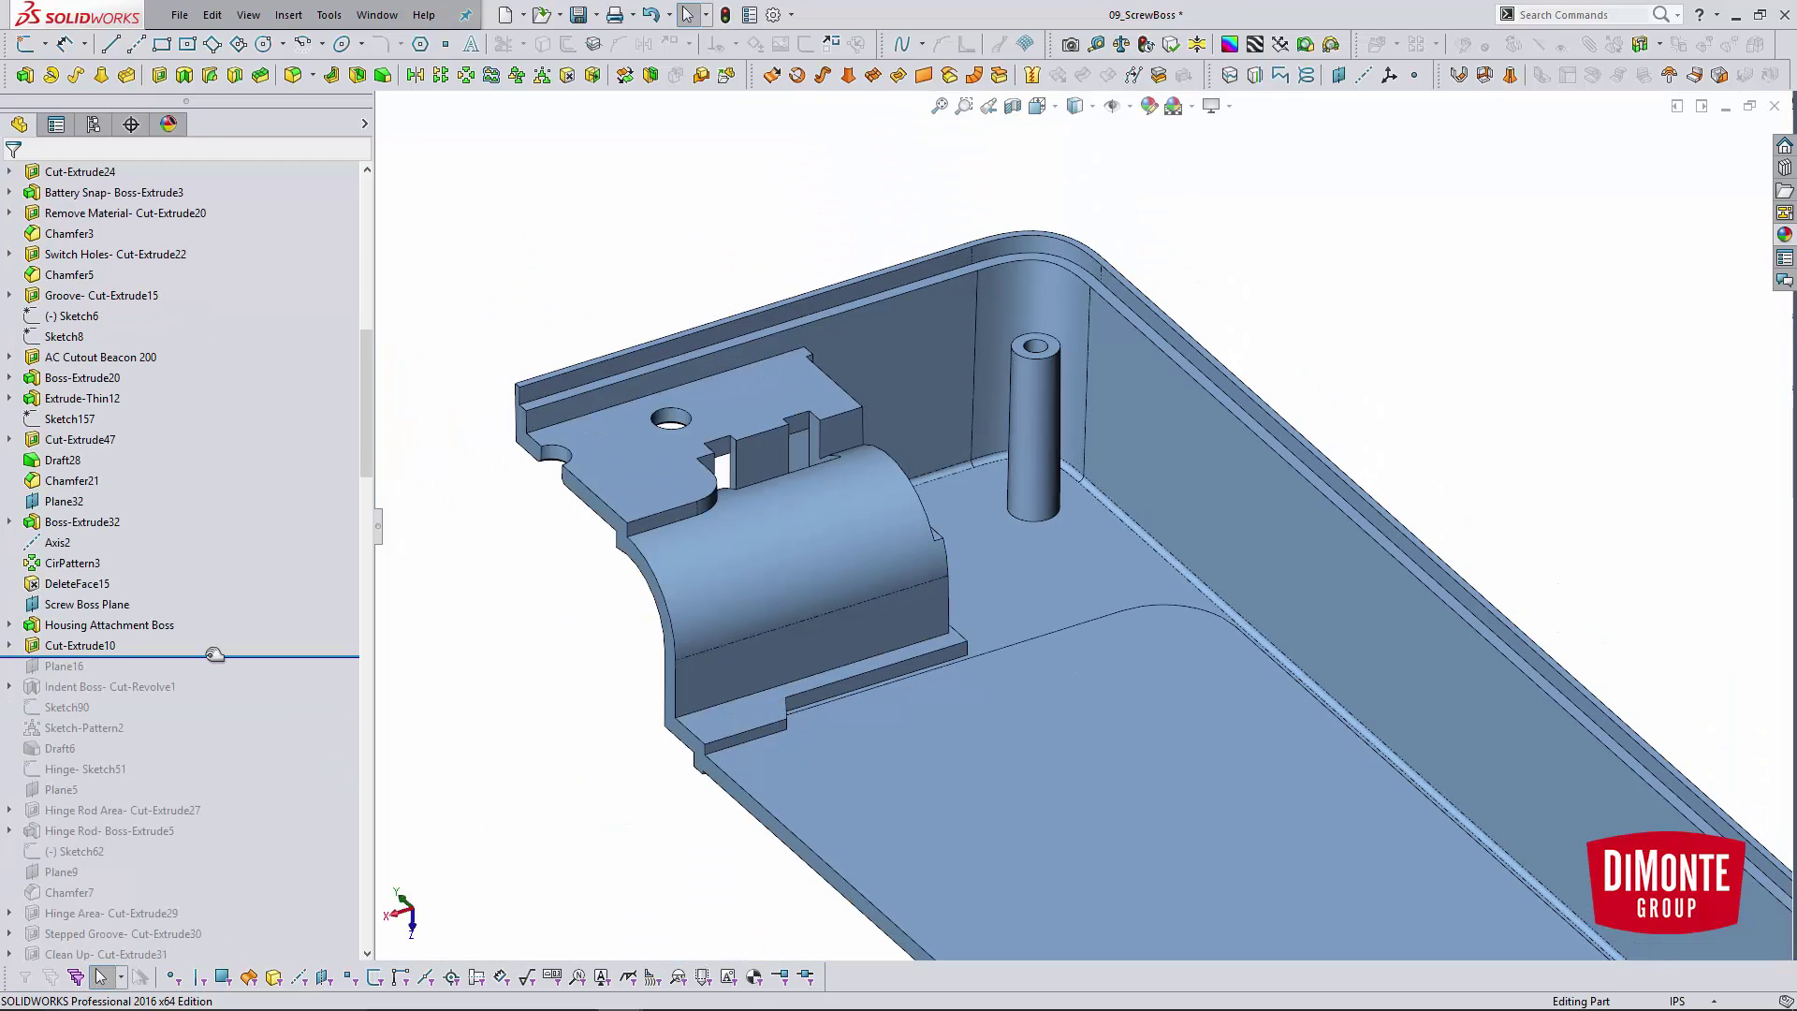
drag(215, 653, 213, 699)
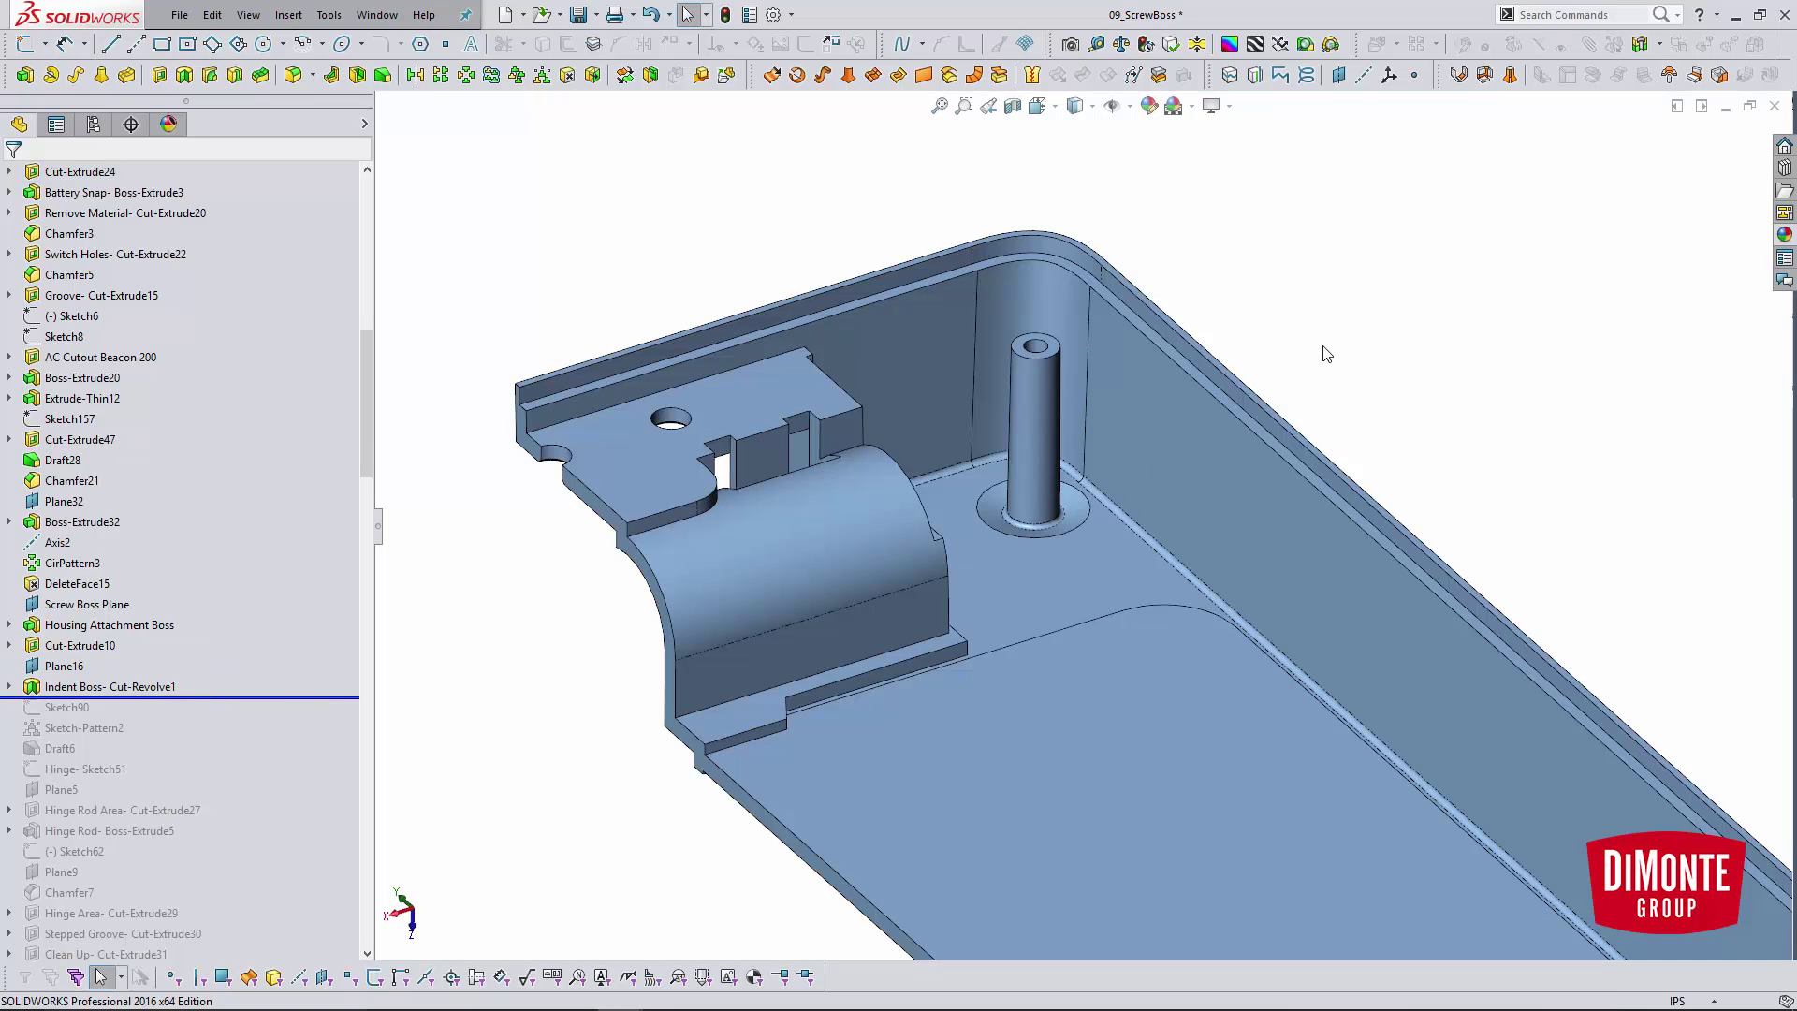
- Open Sketch89 of the Indent Boss cut-revolve for editing and examine its profile at the boss base
click(10, 686)
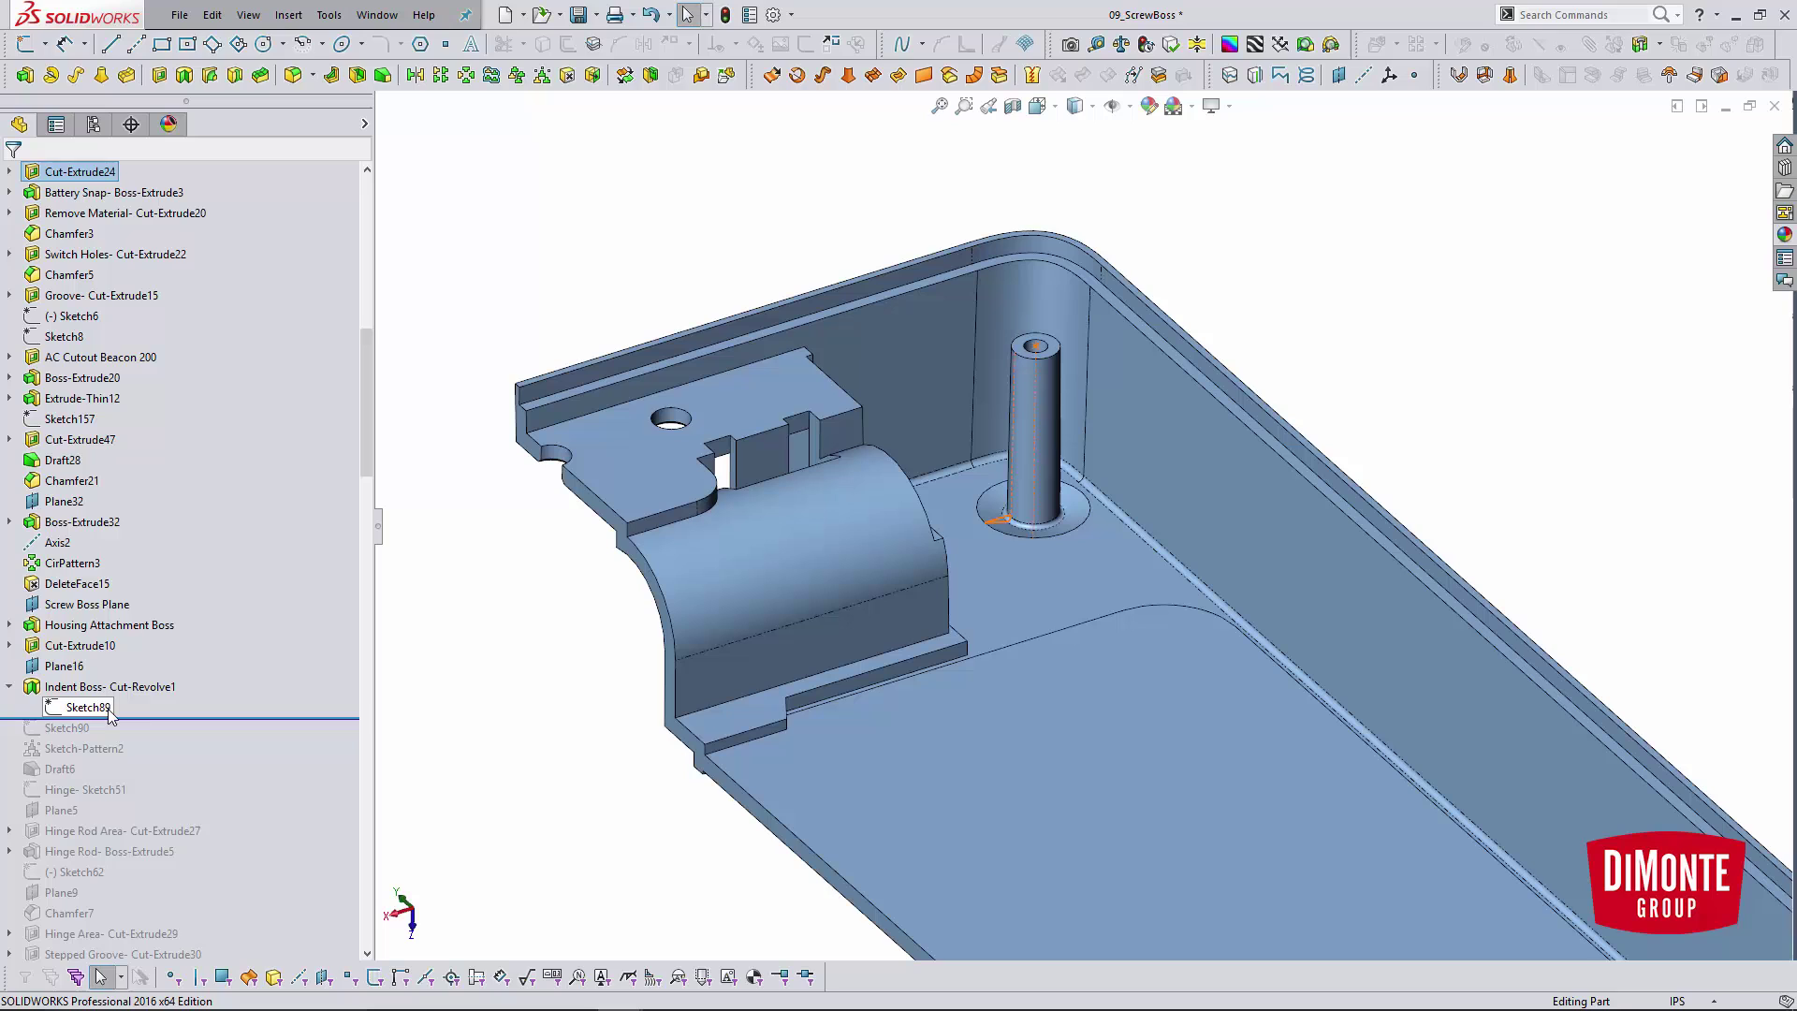
click(109, 708)
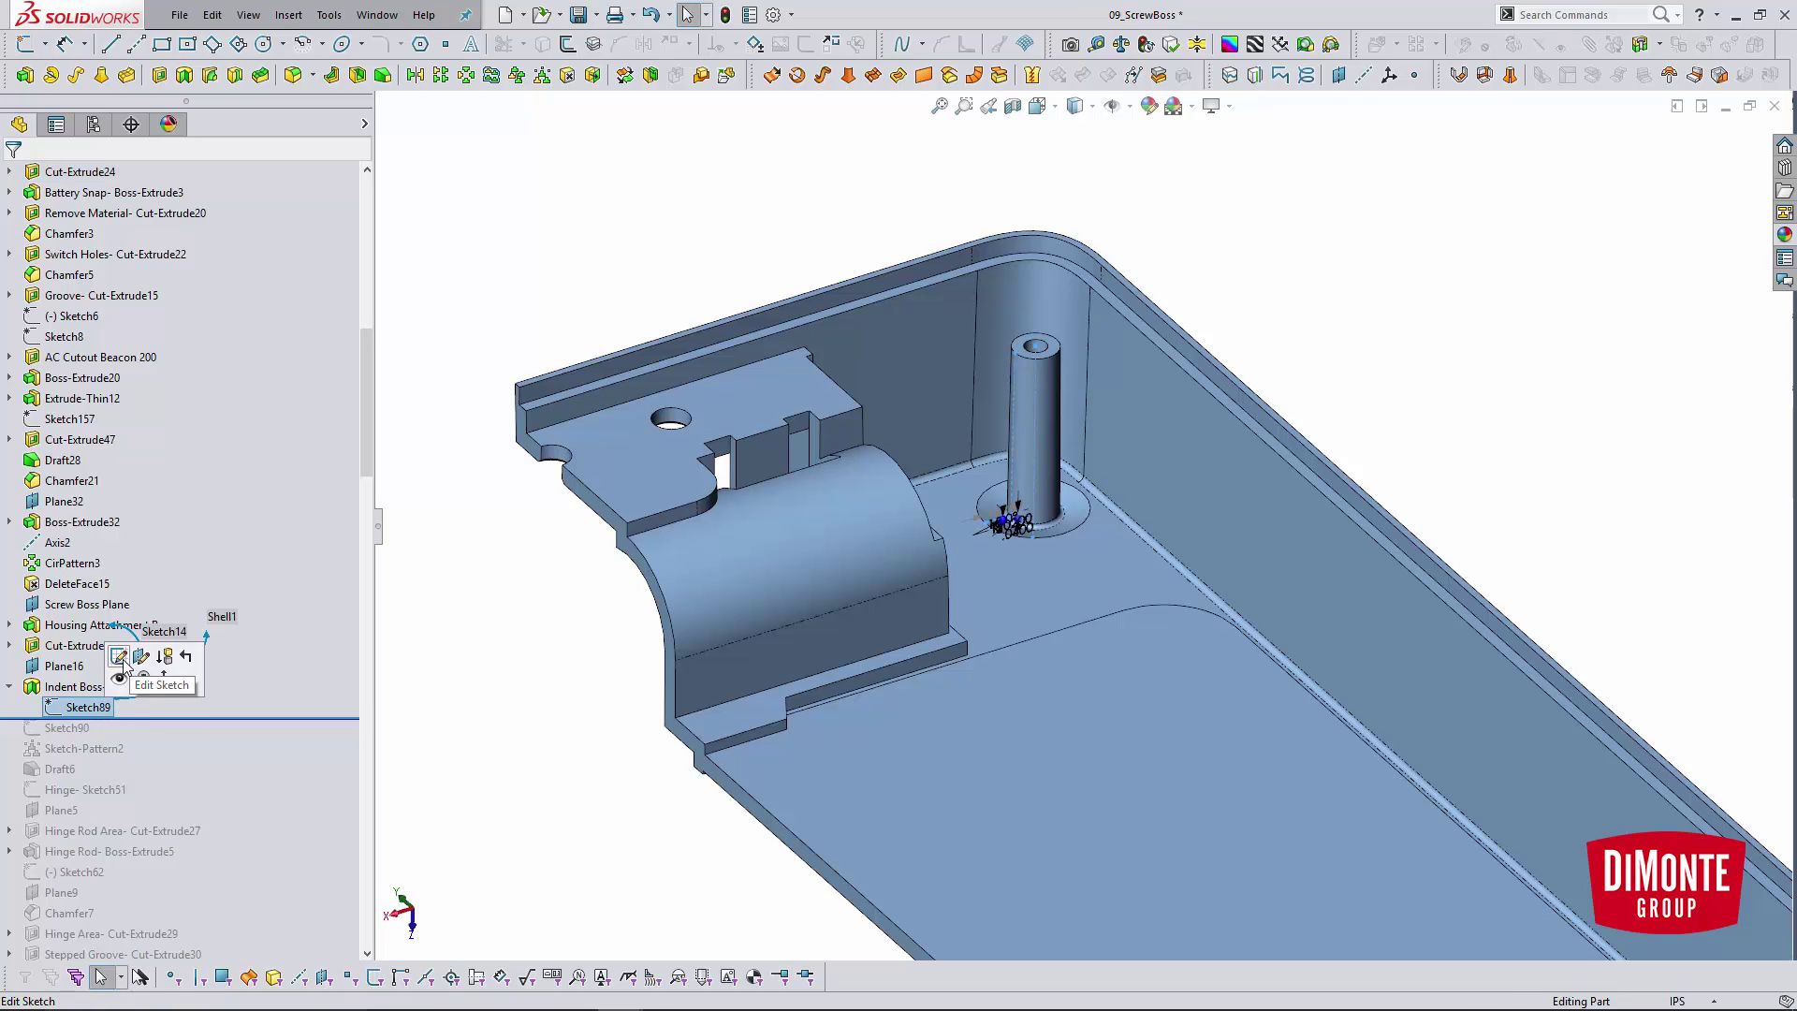
click(120, 656)
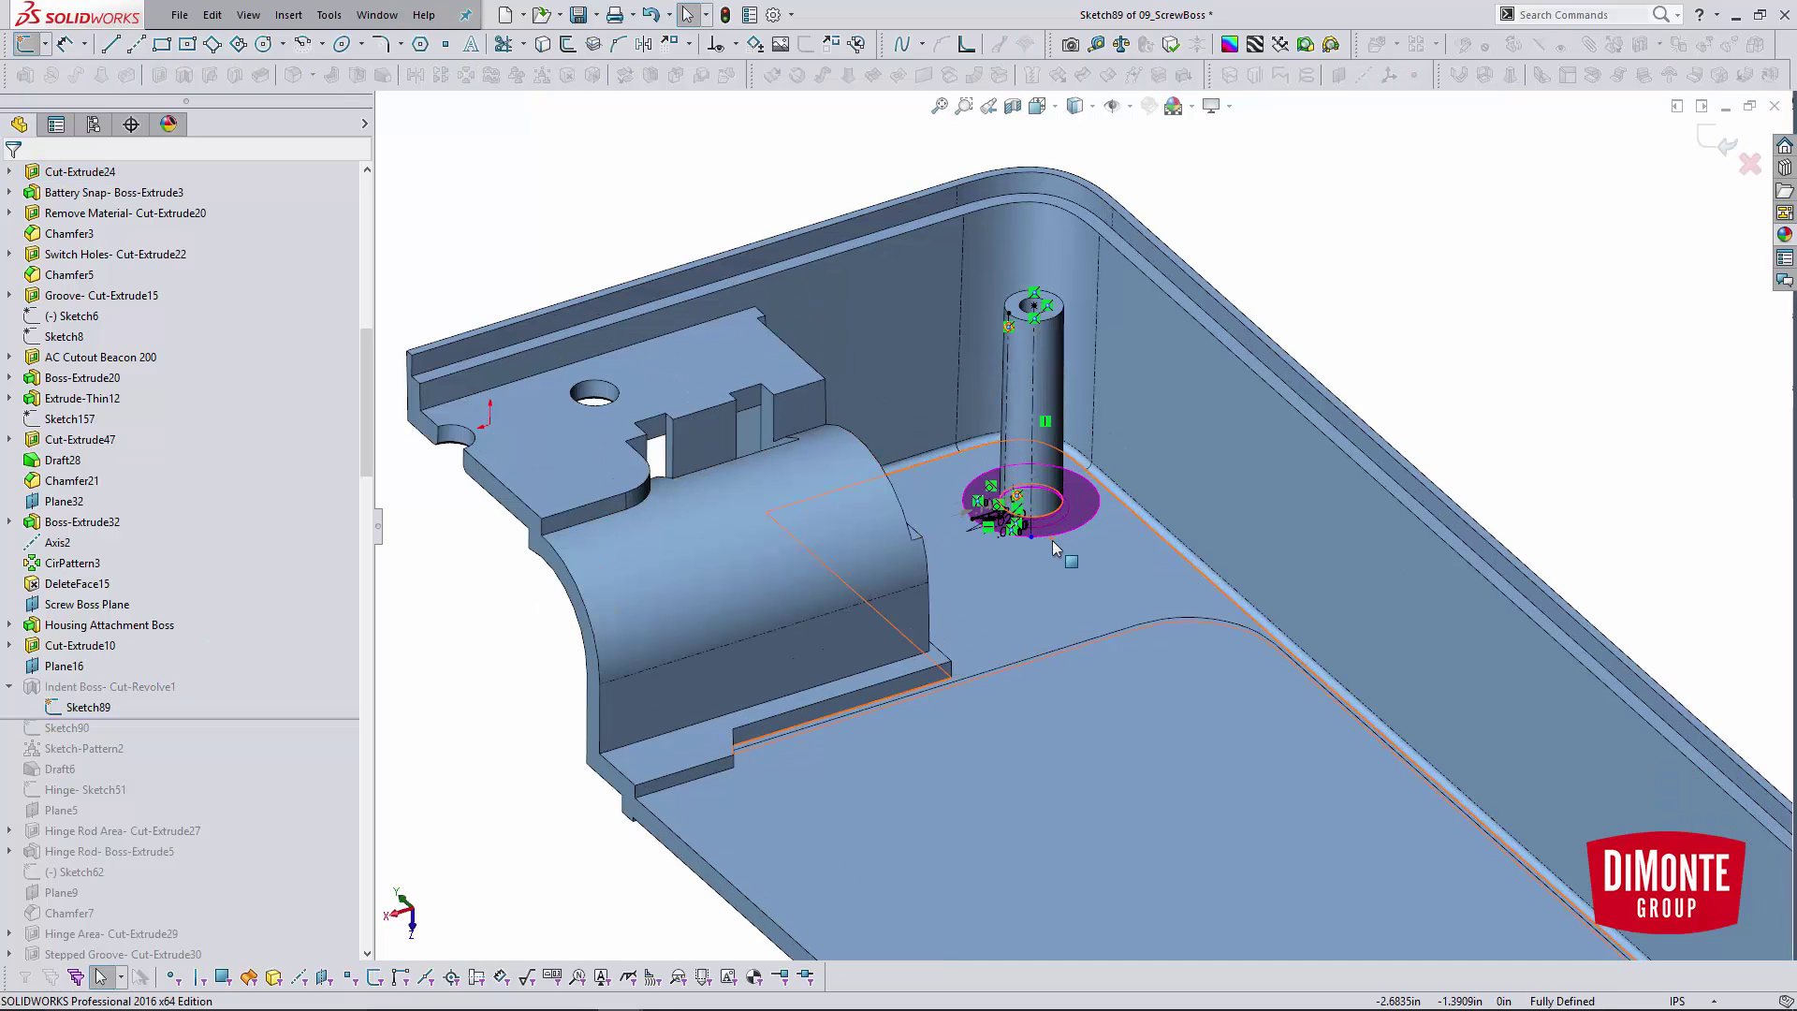
scroll(1052, 540, down, 10)
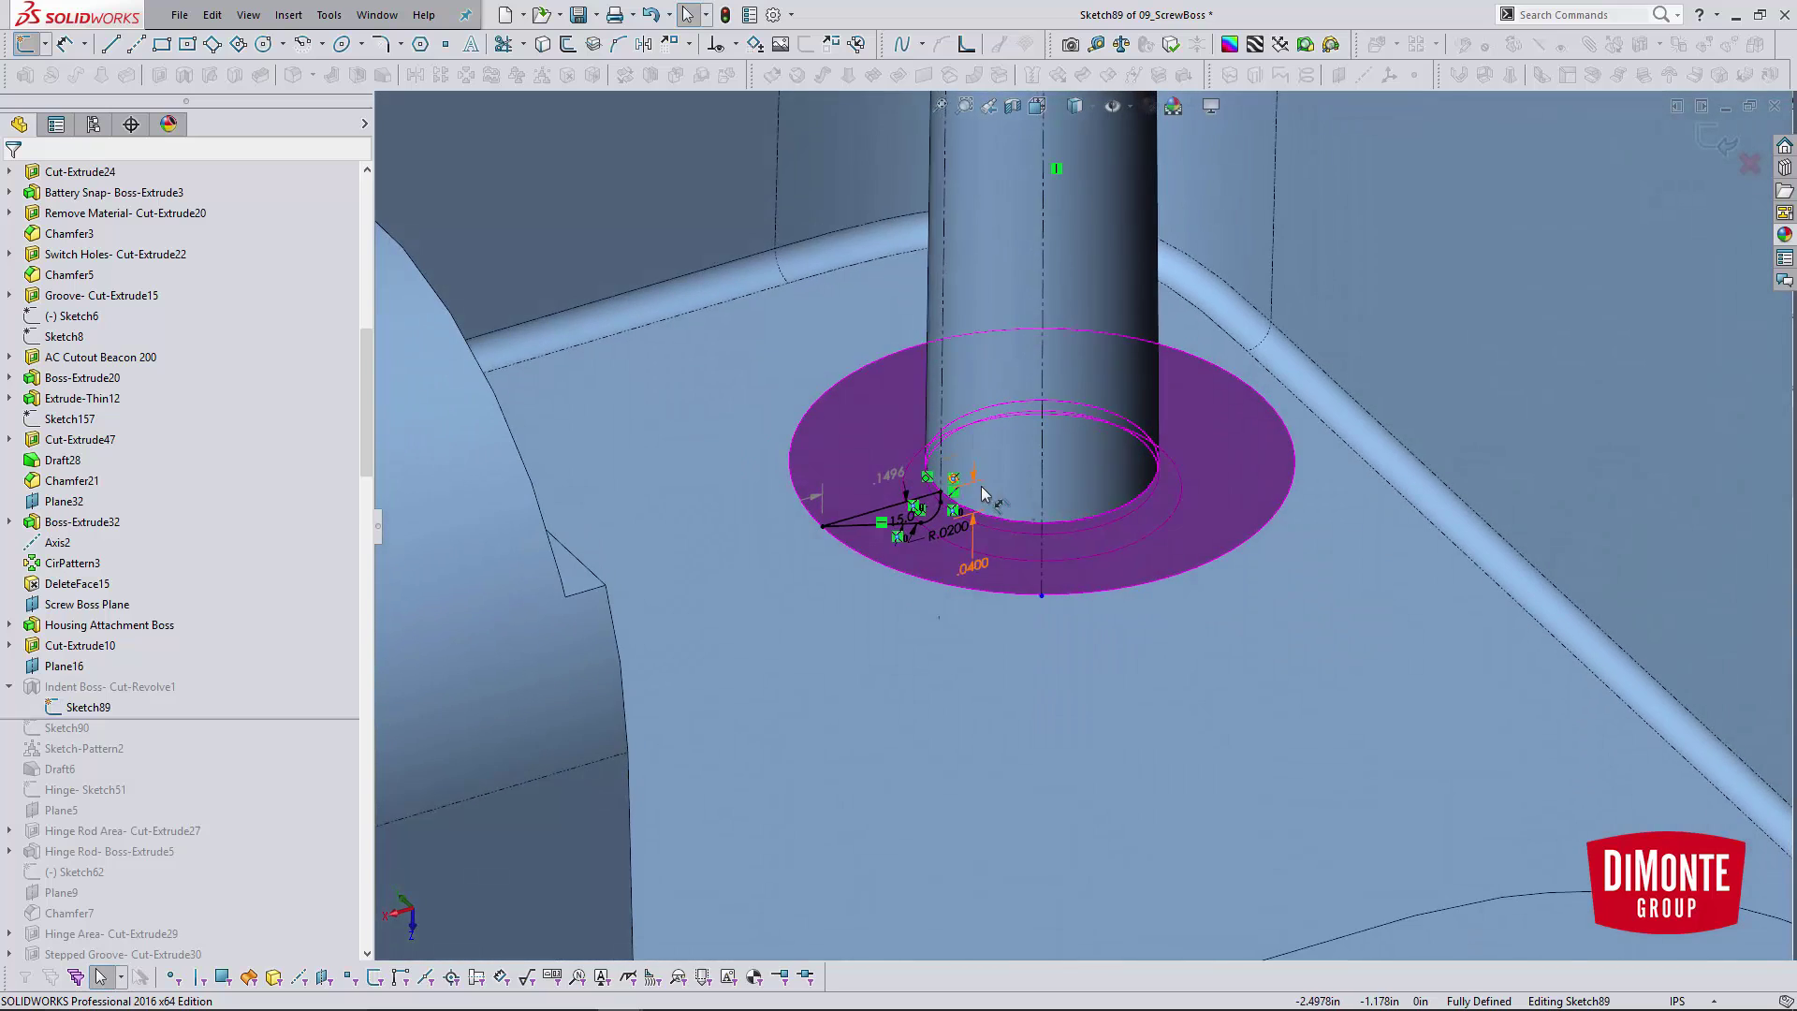
scroll(982, 493, up, 5)
scroll(1052, 547, up, 3)
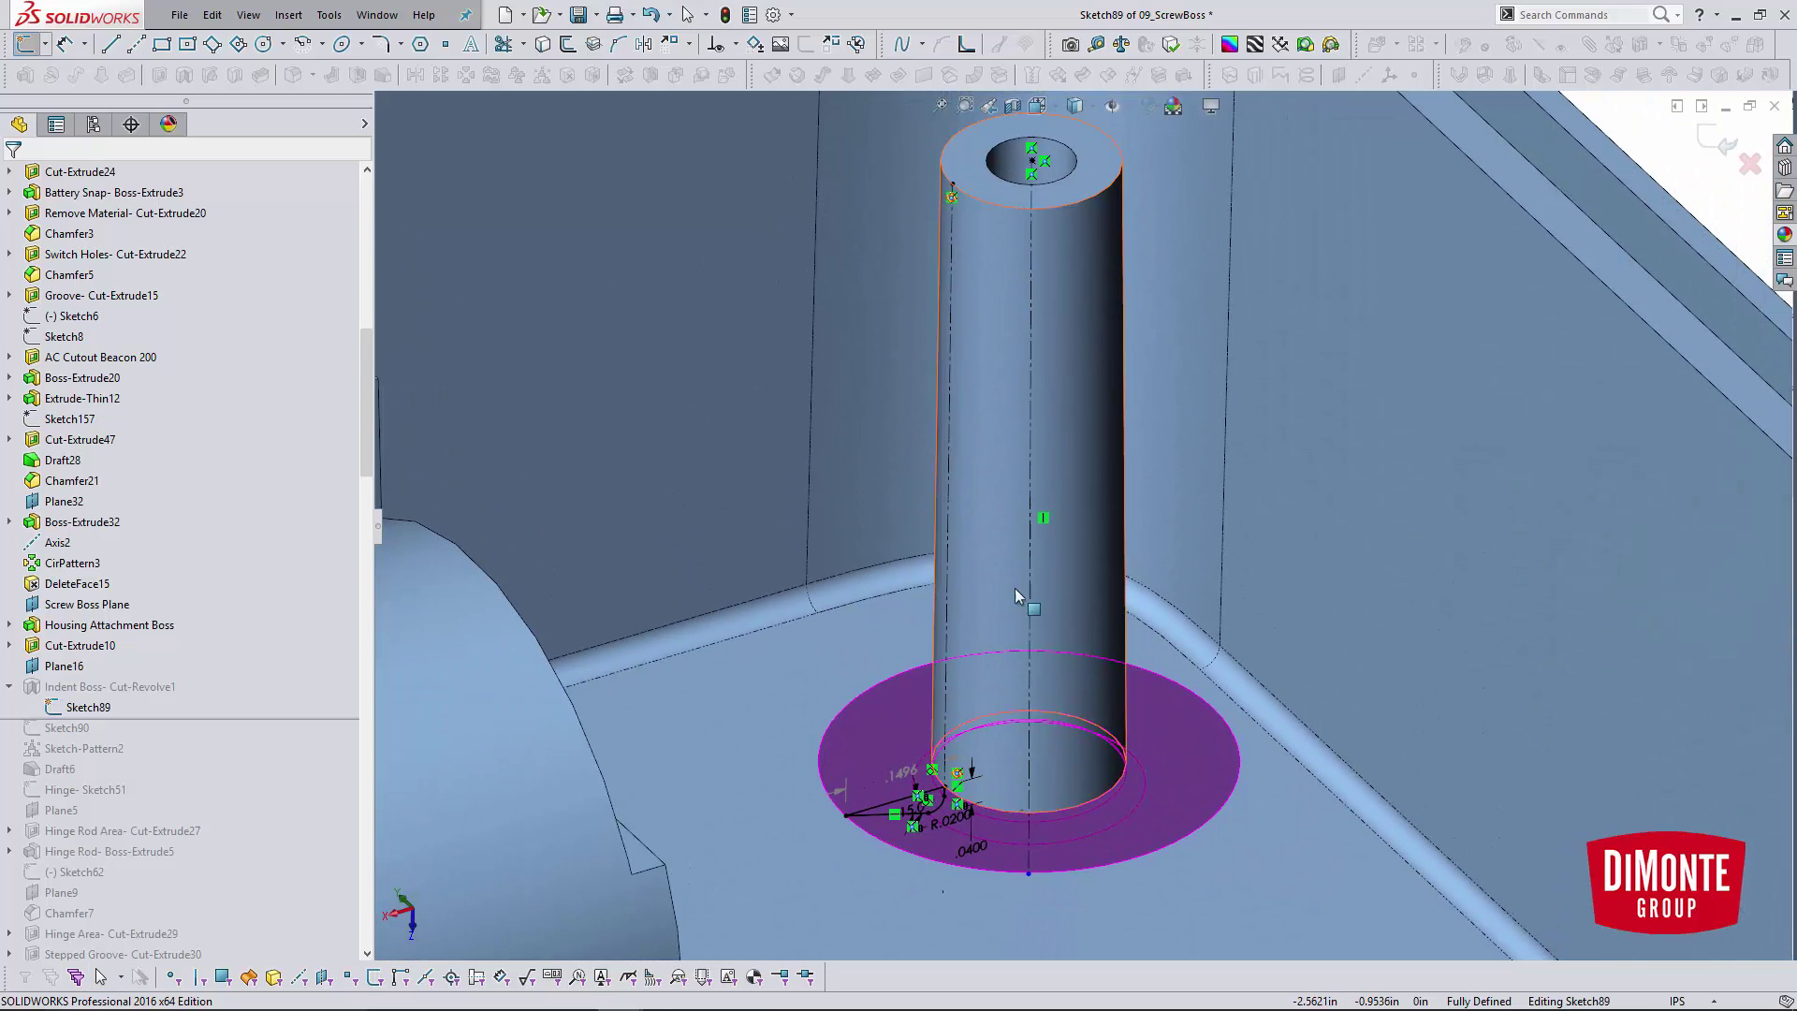
- Examine the relations of the construction line along the boss's side and the profile dimension at its base
click(953, 417)
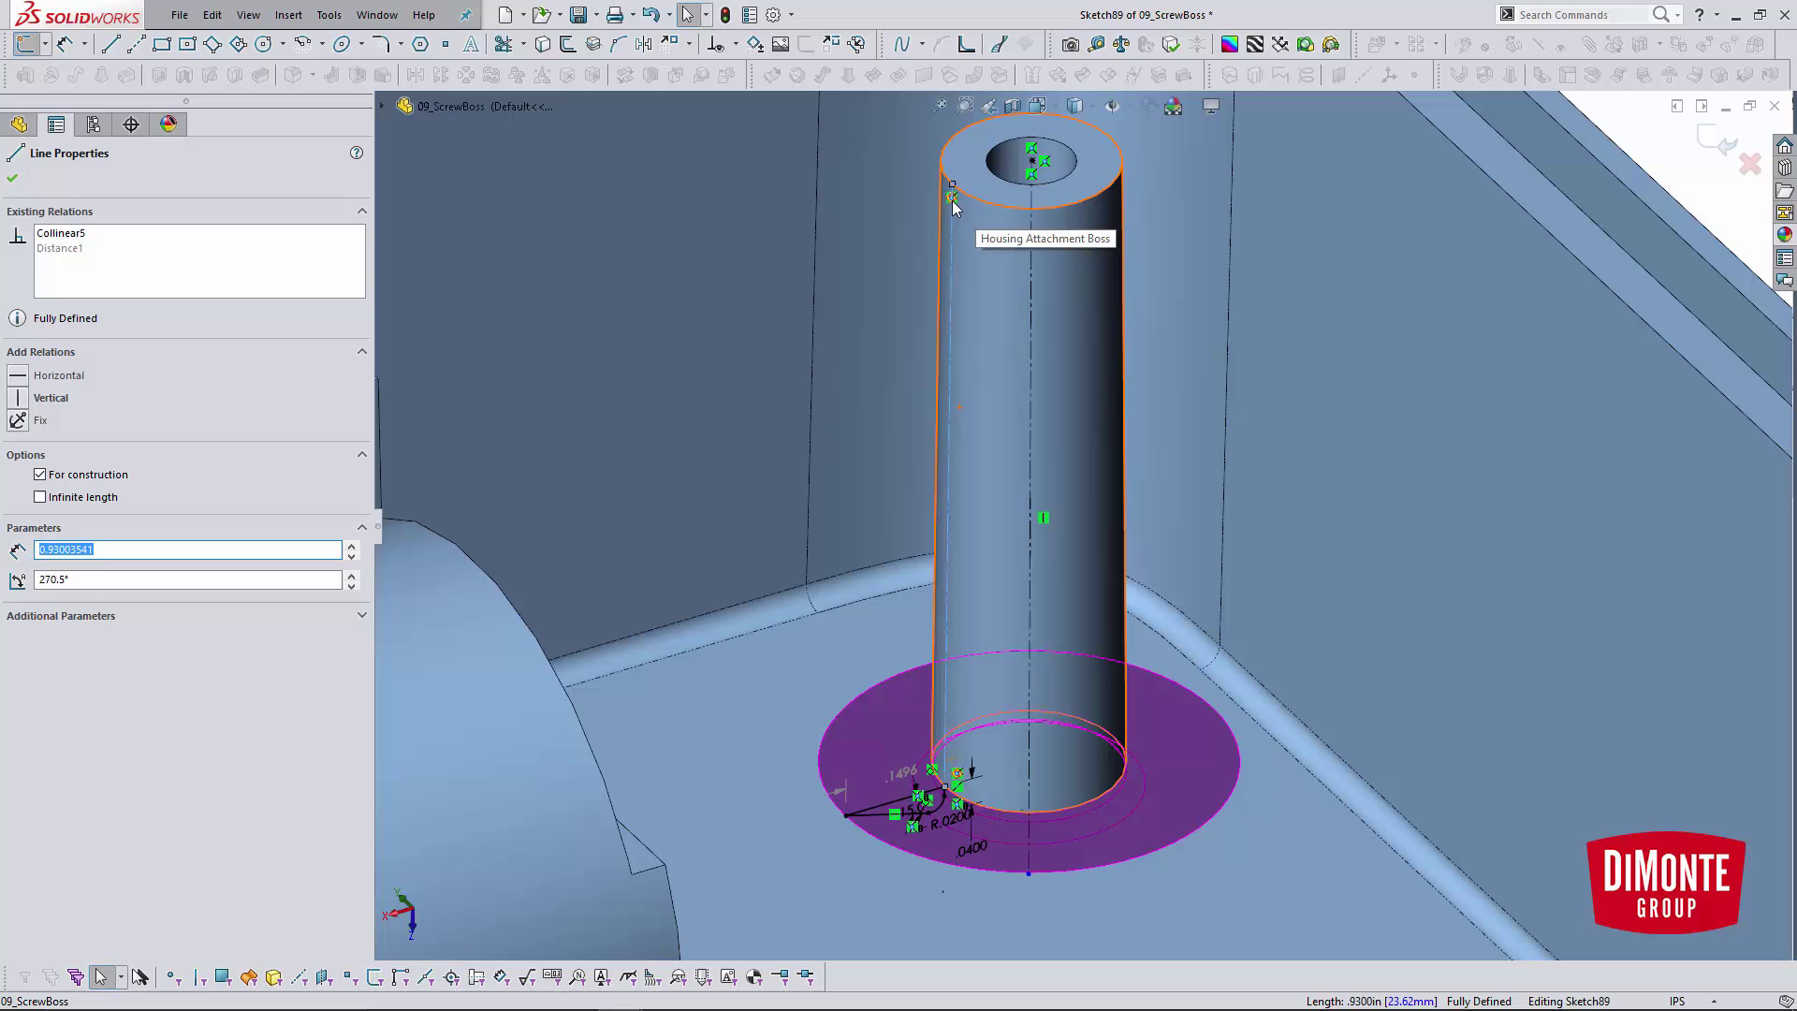
key(Escape)
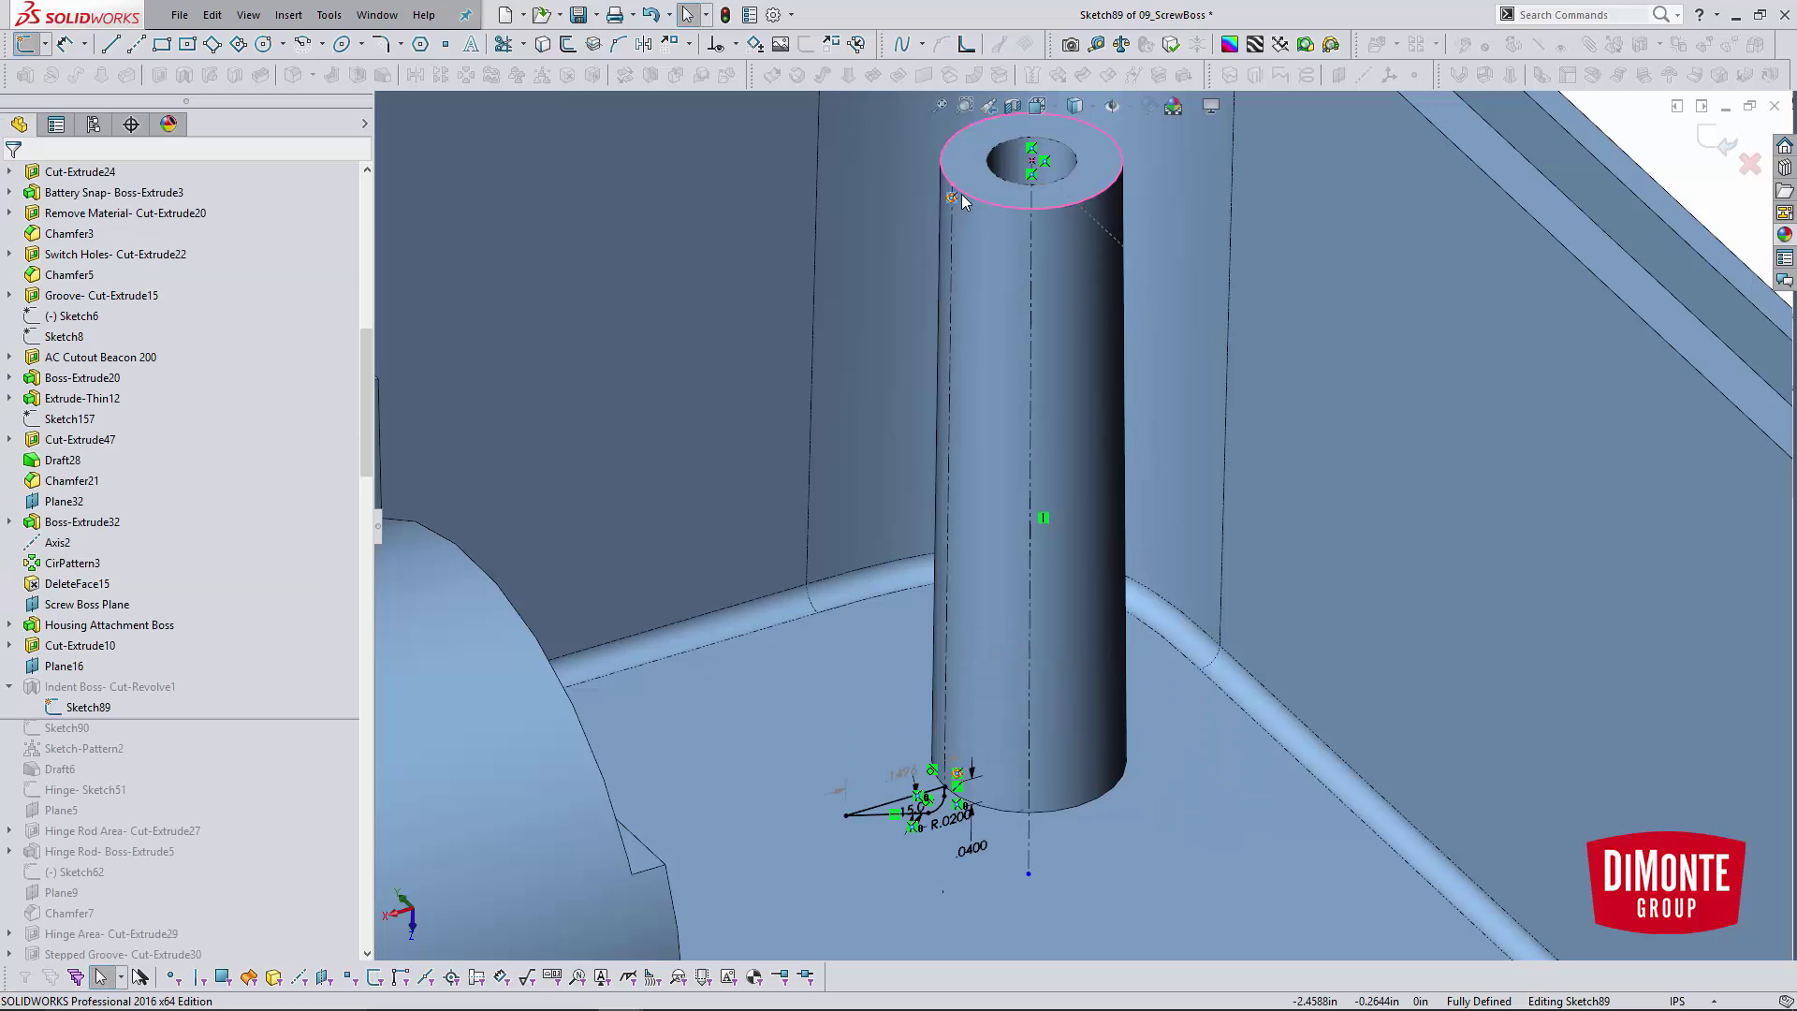
click(953, 773)
click(951, 568)
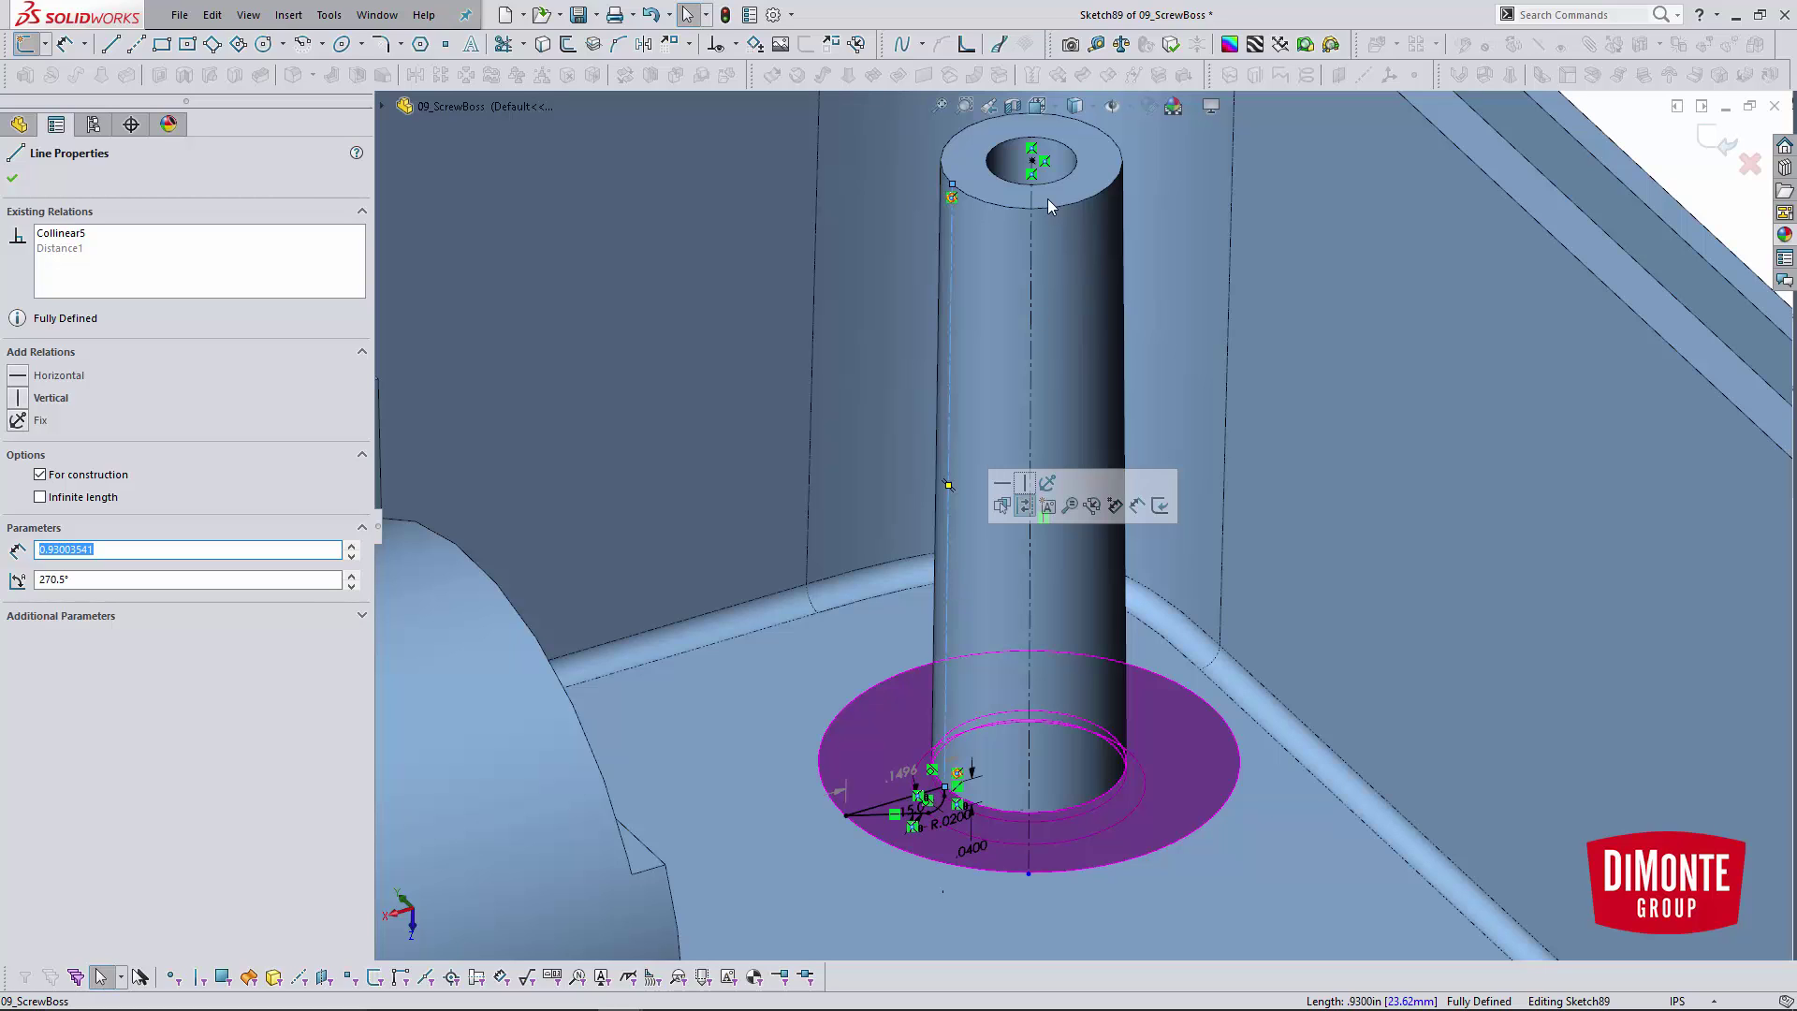
- Examine the relations of the short line in the profile at the boss's base and its height dimension
middle_drag(992, 298, 994, 262)
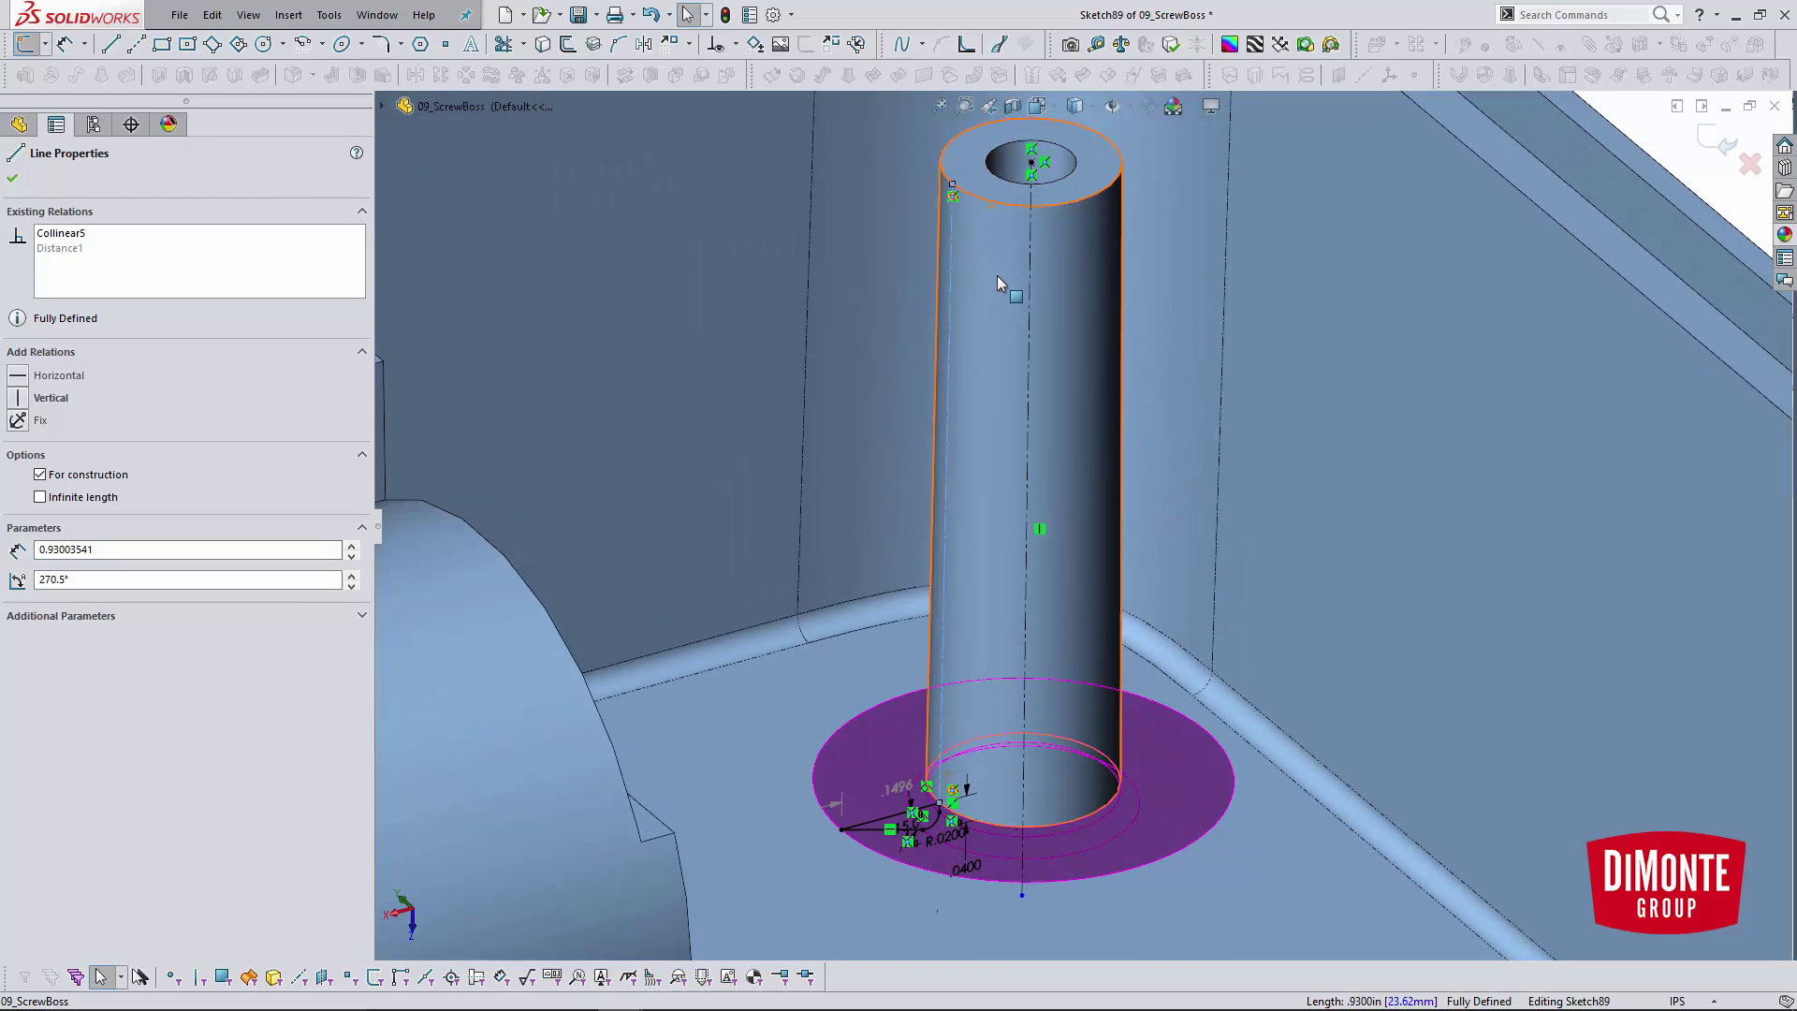
scroll(927, 842, down, 5)
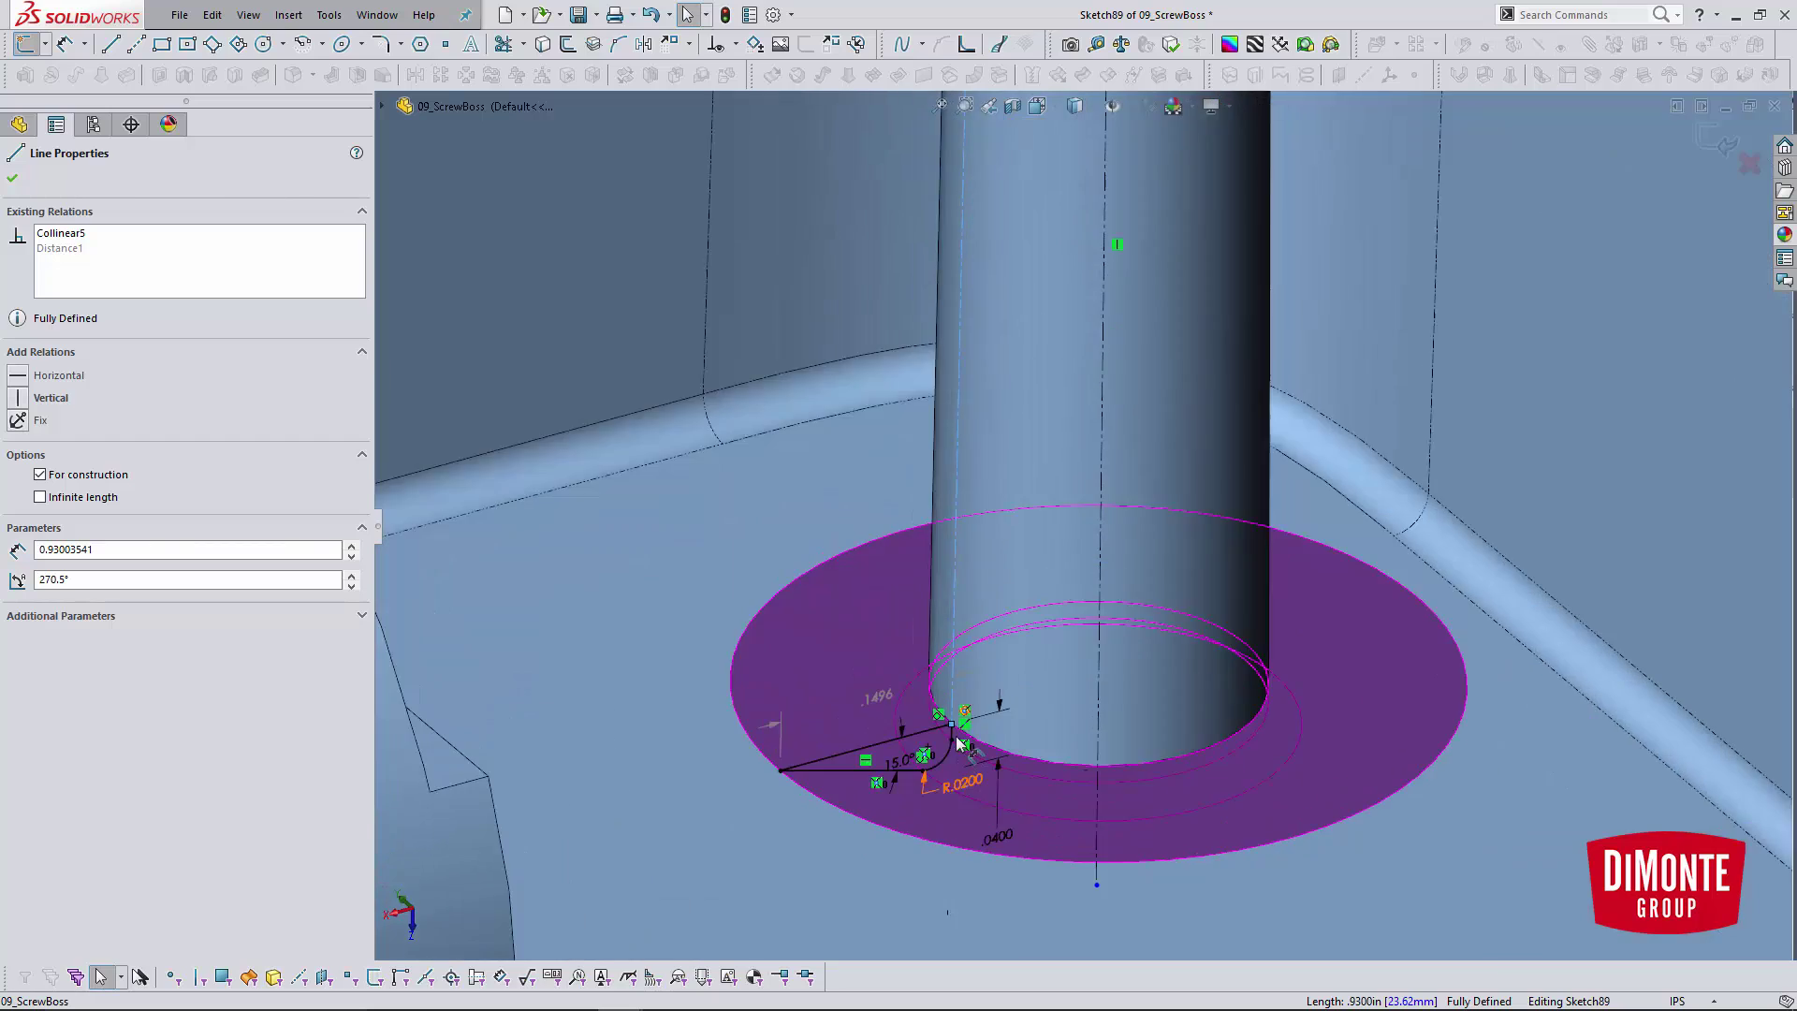
click(979, 680)
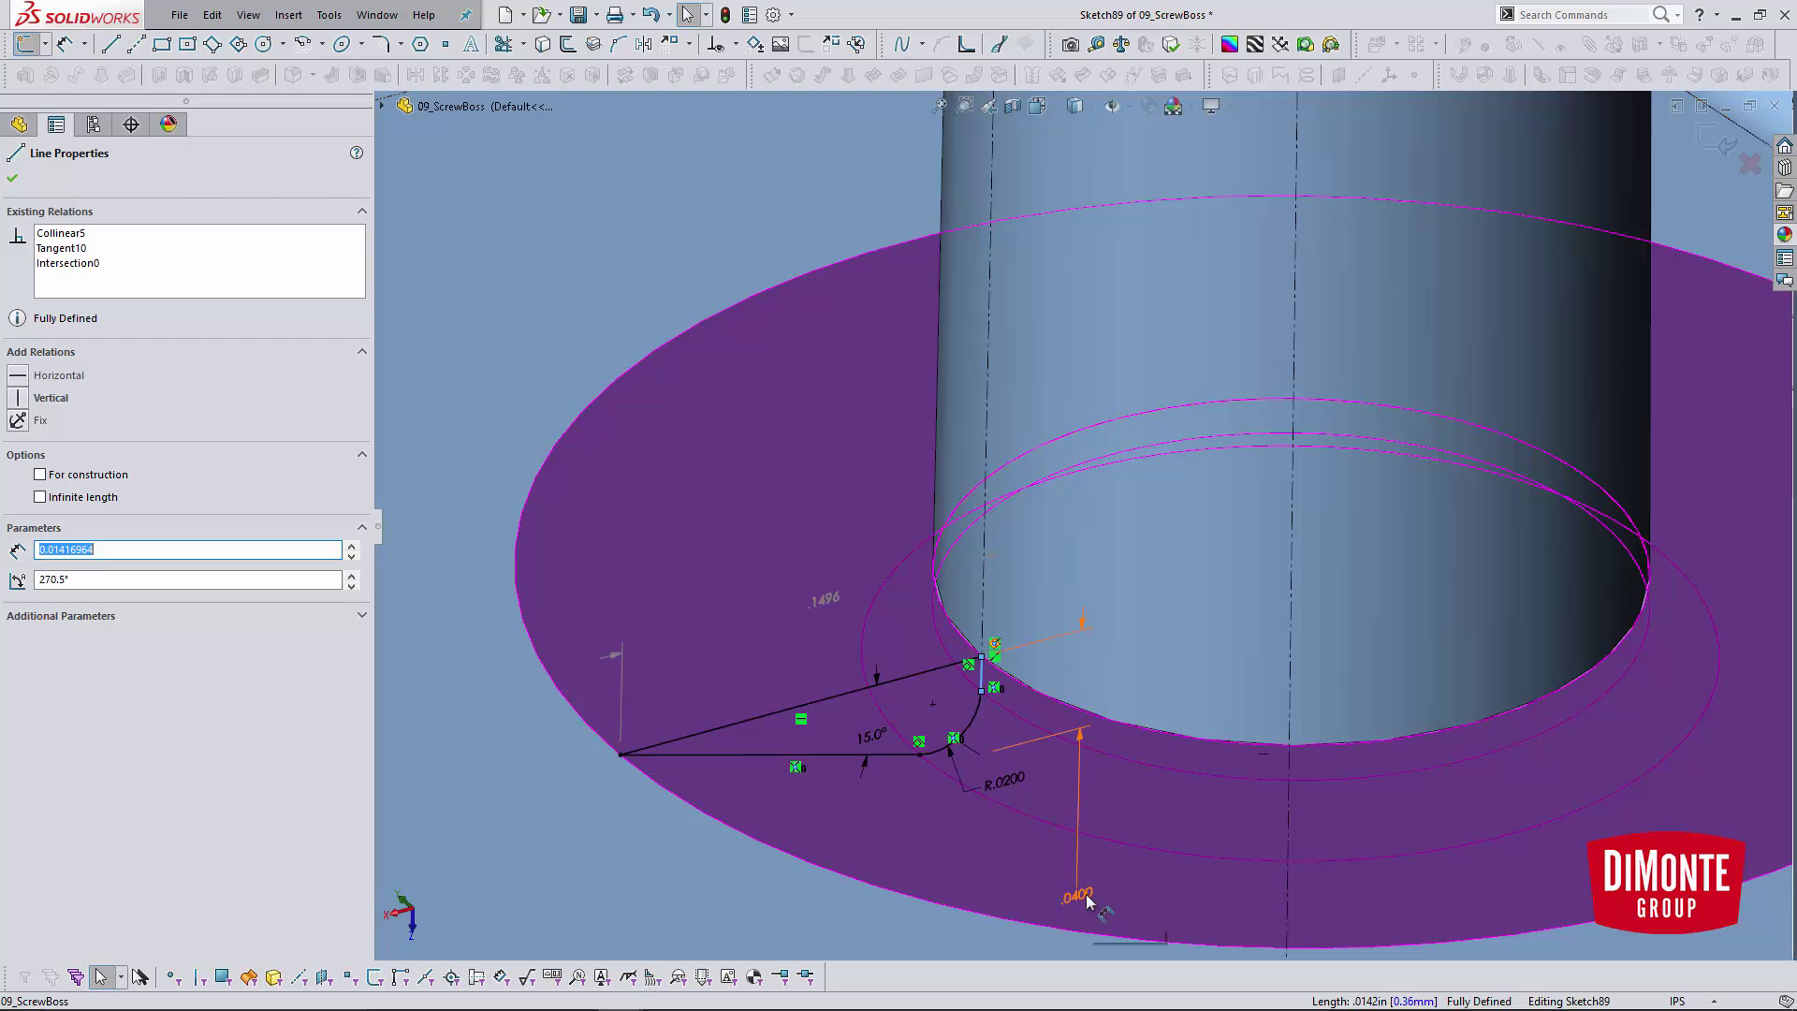
scroll(1065, 775, up, 2)
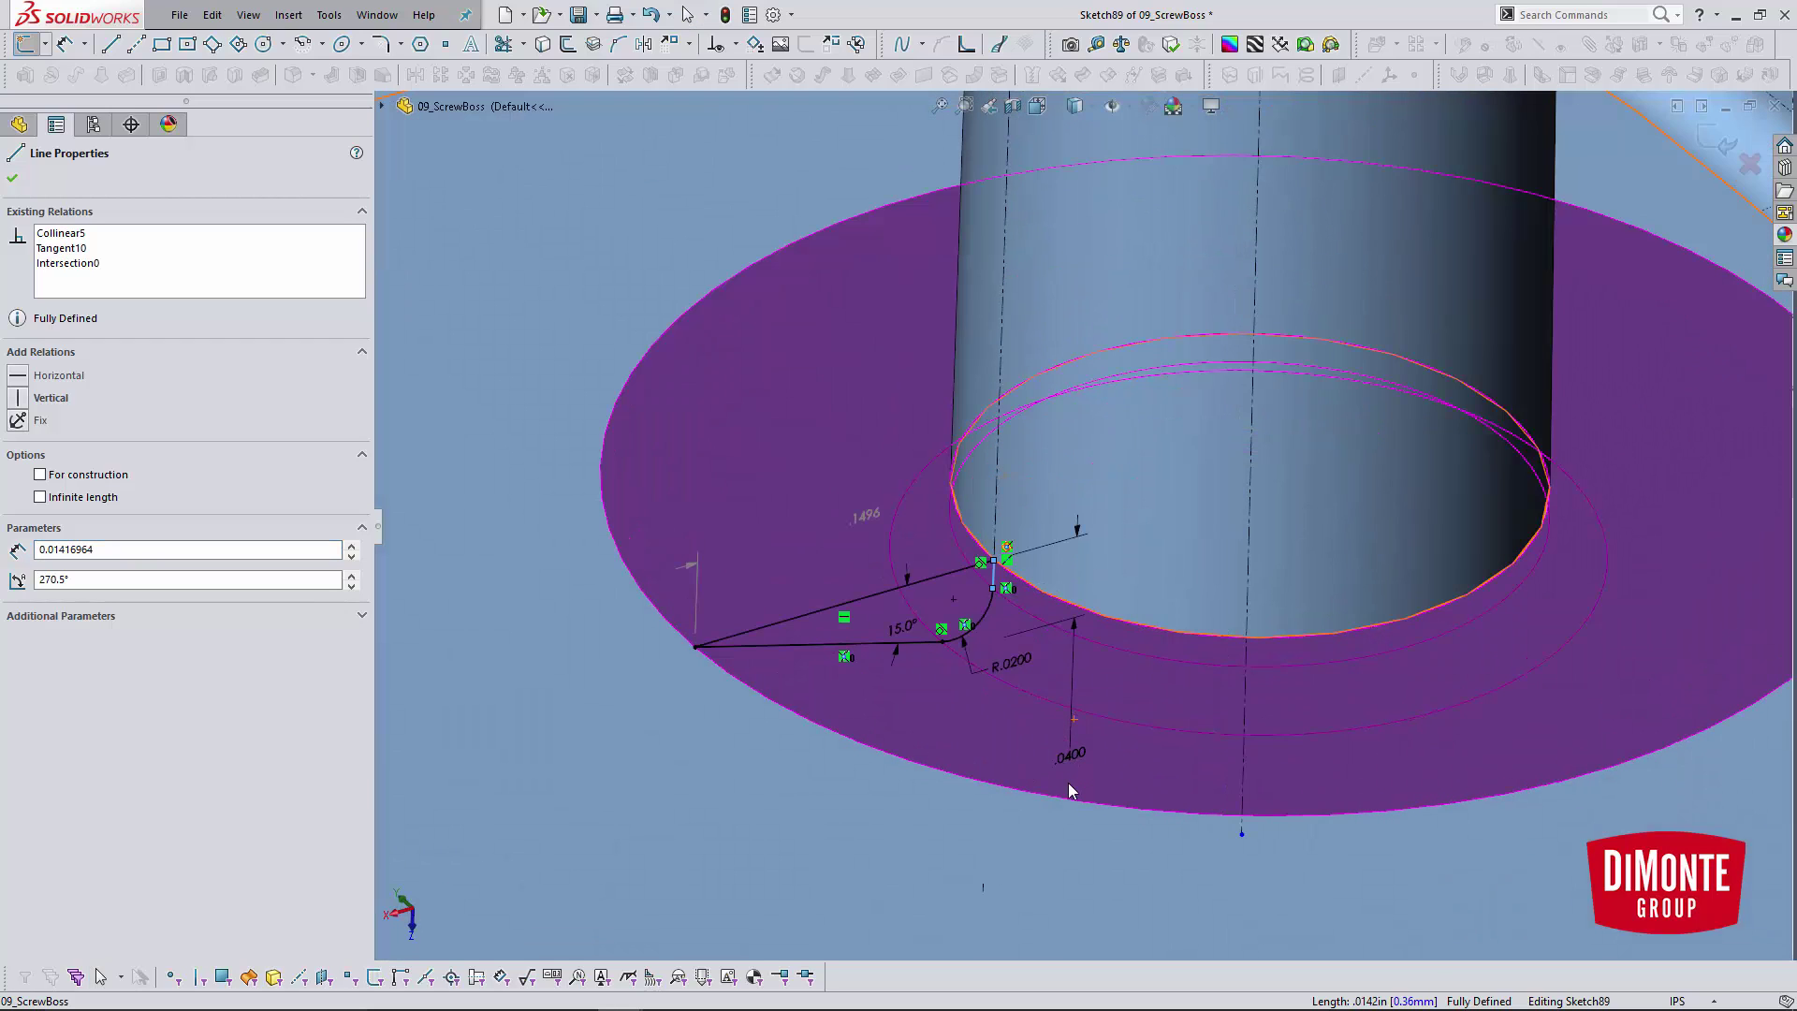
scroll(1069, 778, up, 1)
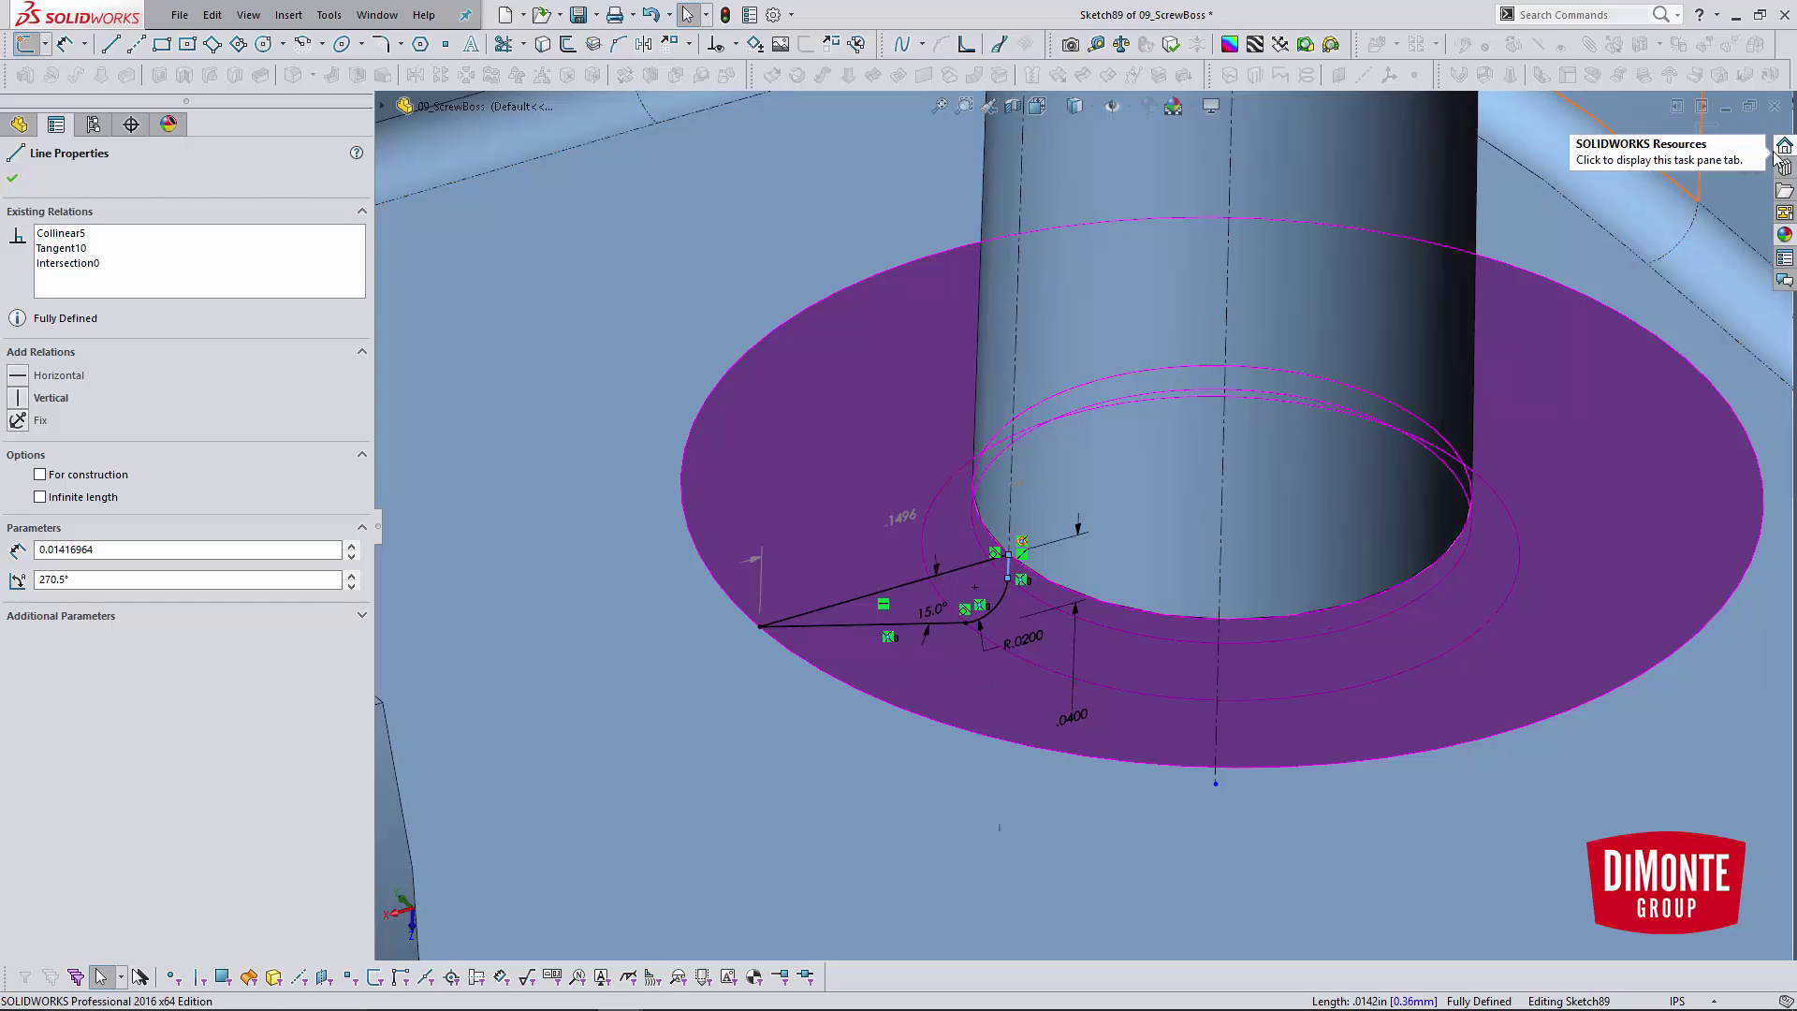
- Close Sketch89 and inspect the revolved-cut indent around the base of the screw boss
click(1752, 167)
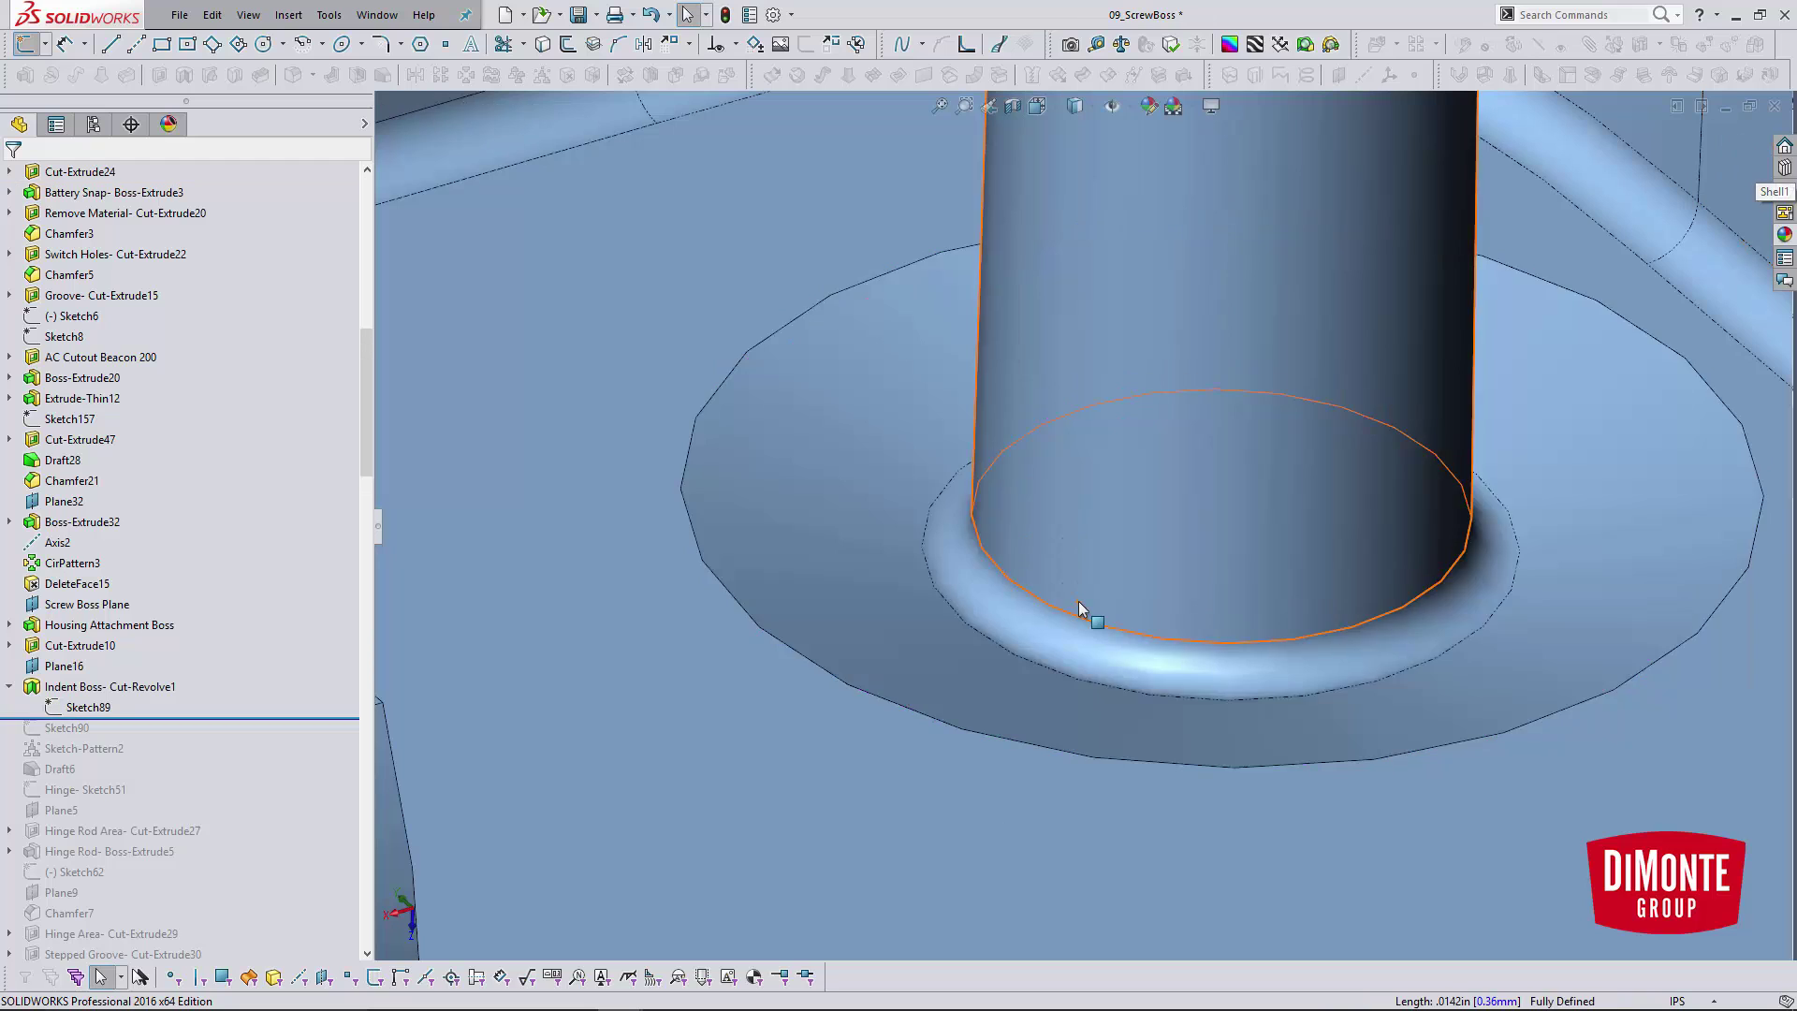
scroll(1078, 601, up, 3)
ctrl+middle_drag(1112, 476, 1078, 763)
scroll(1082, 760, up, 3)
middle_click(1117, 642)
scroll(1115, 626, up, 5)
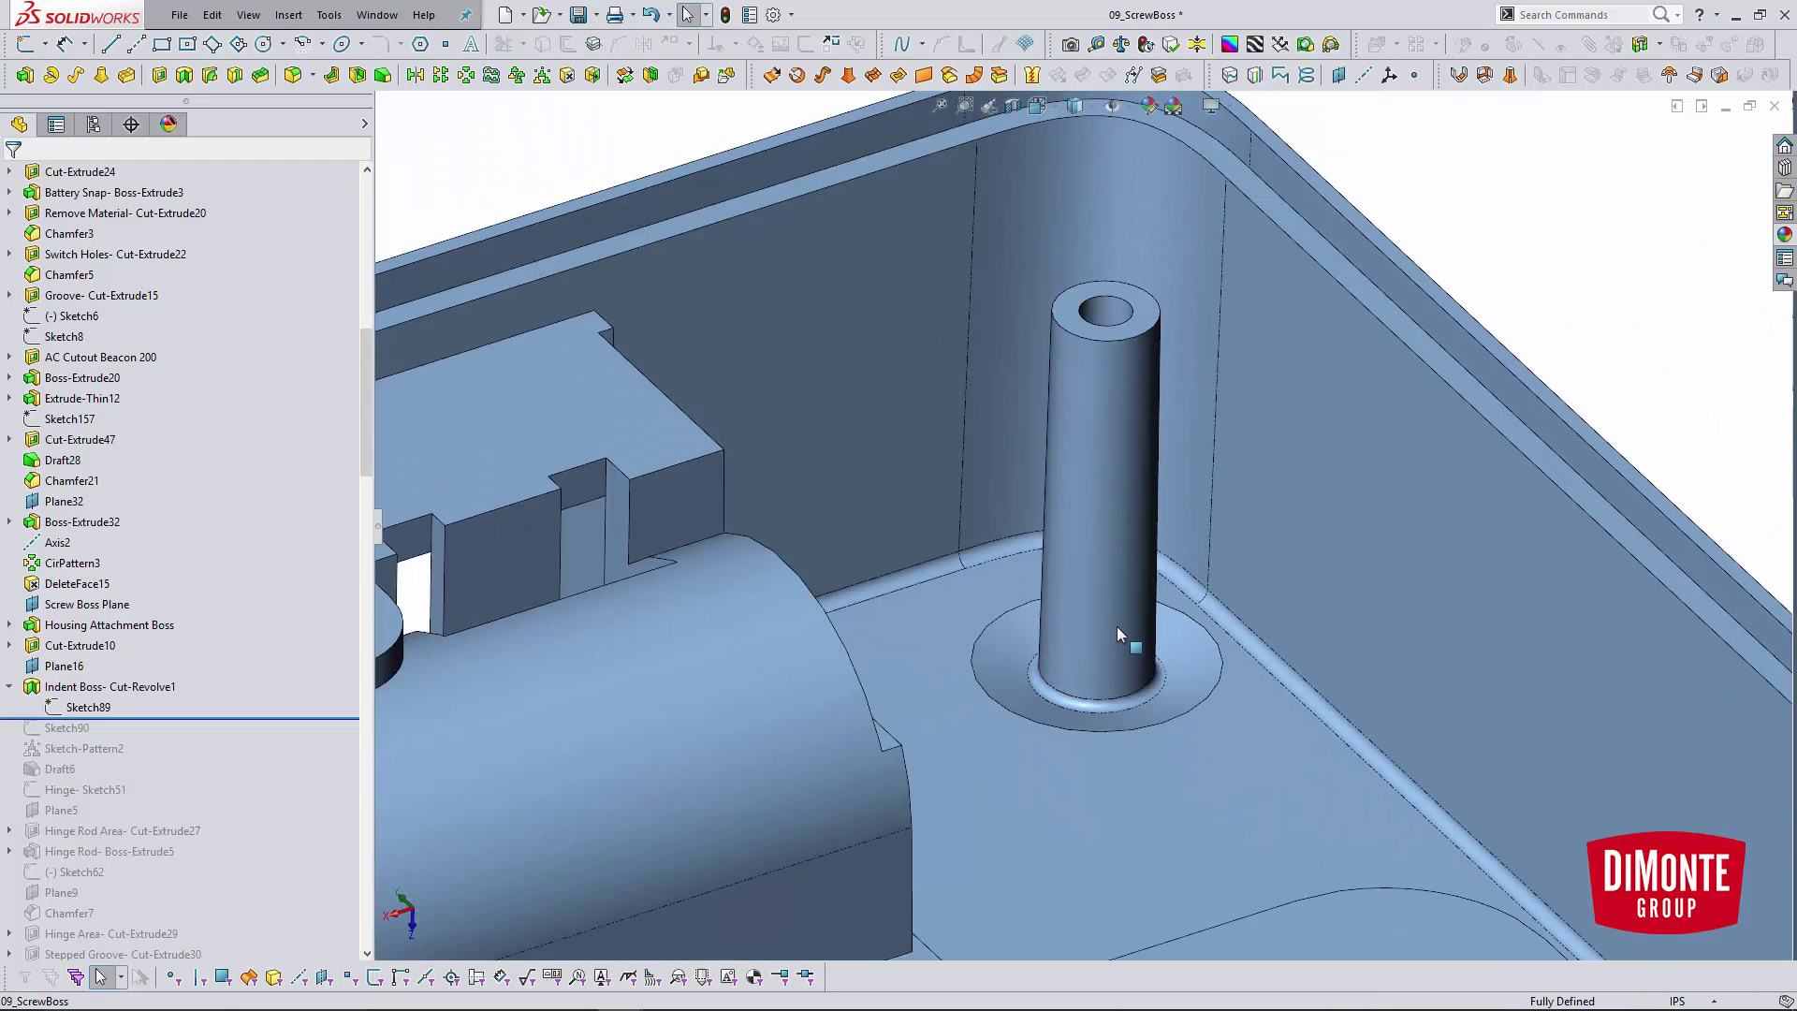
- Show Sketch89 of the Indent Boss- Cut-Revolve1 feature in the model
click(1022, 112)
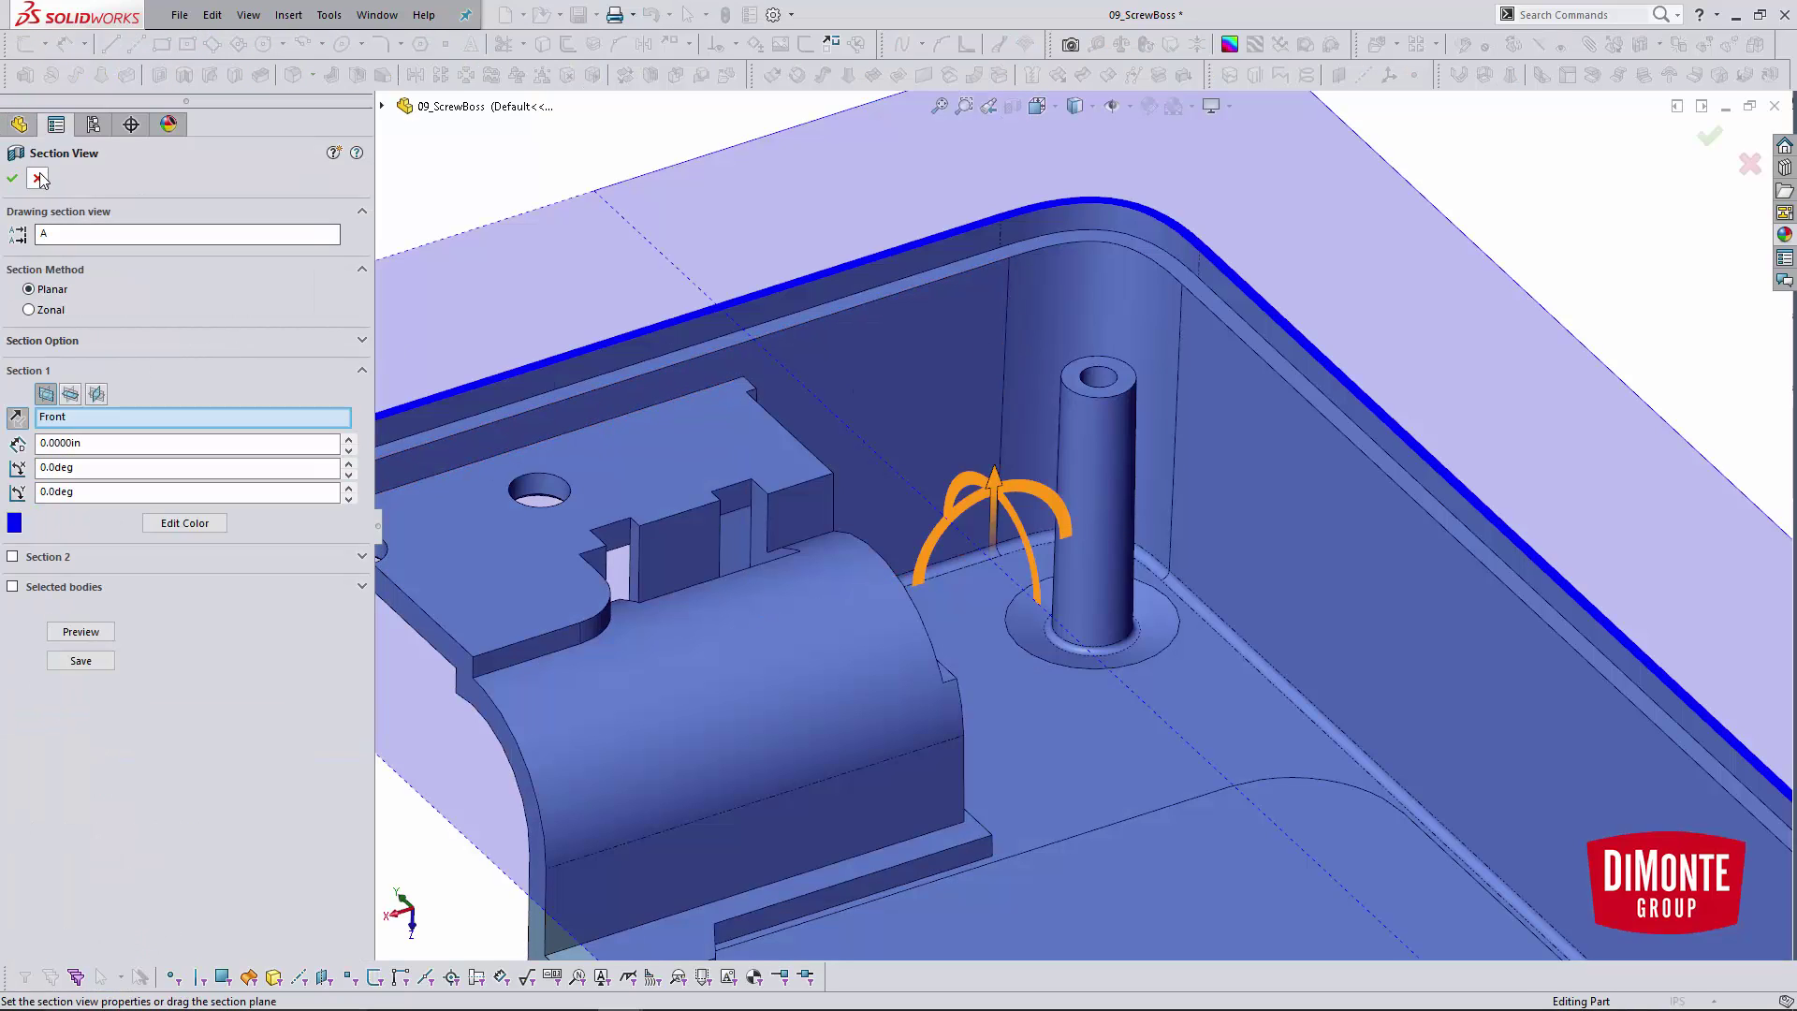
click(39, 179)
scroll(81, 638, down, 8)
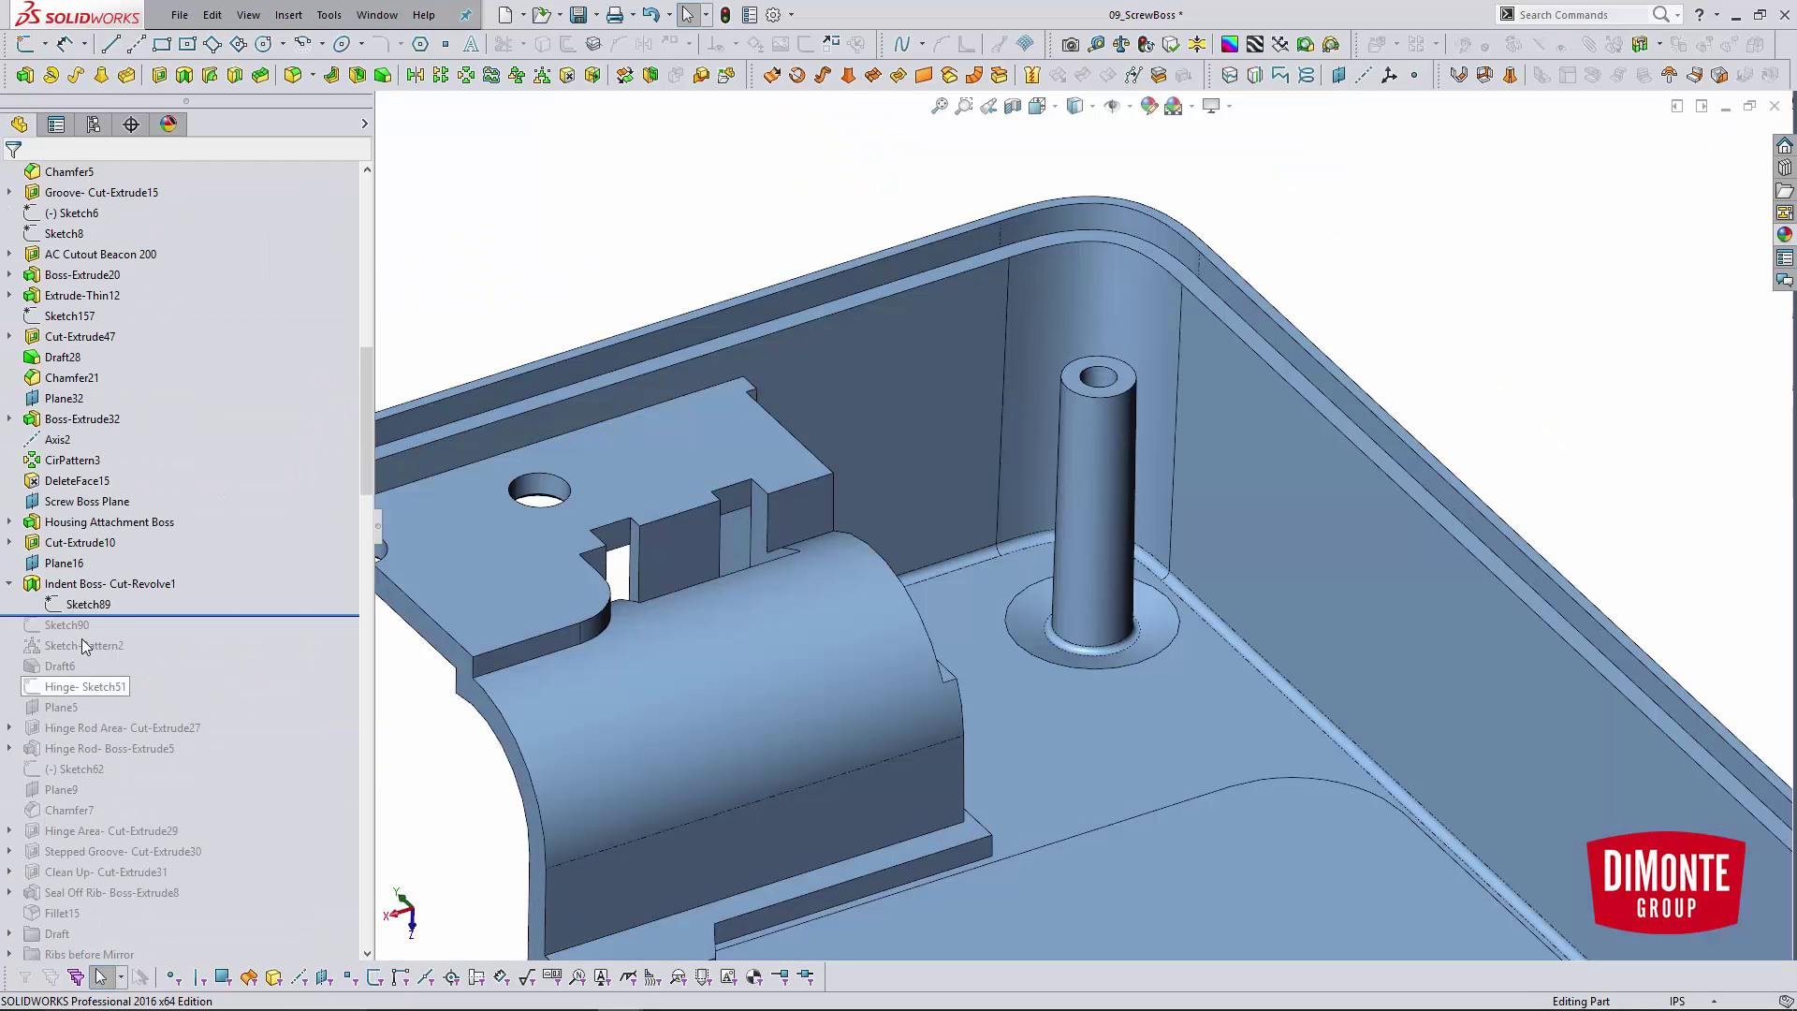
click(88, 604)
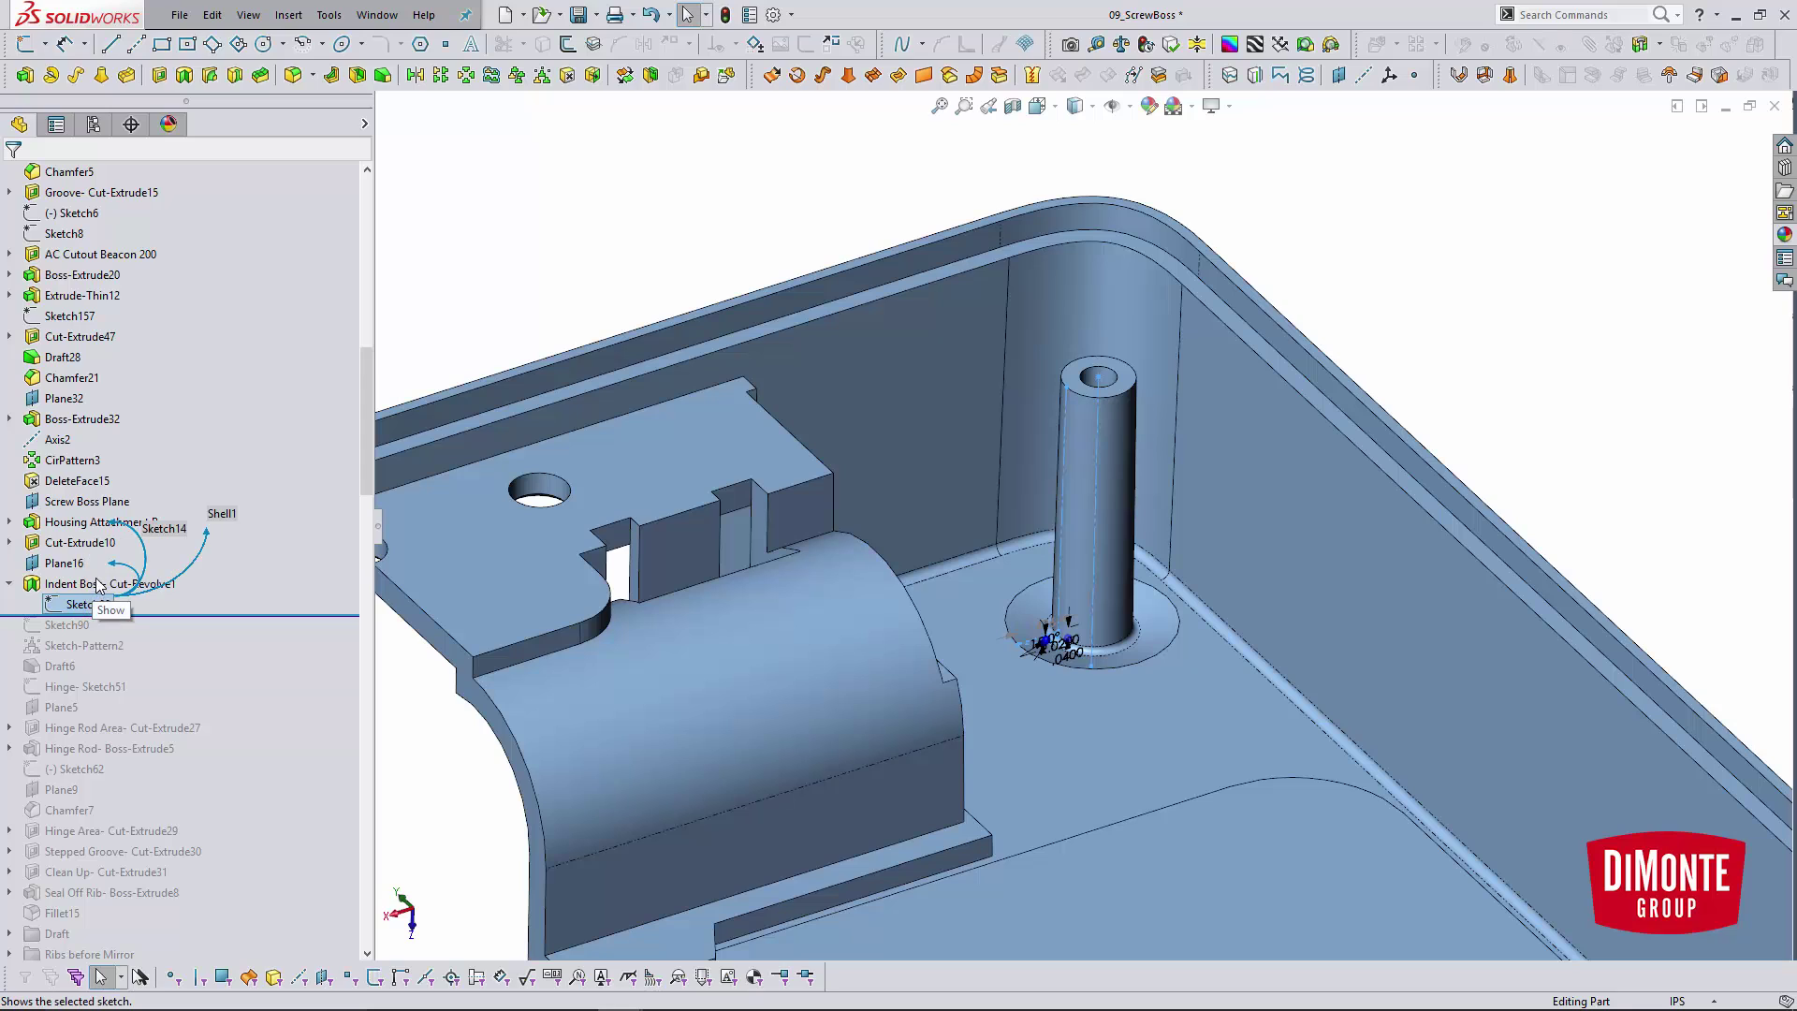
click(100, 586)
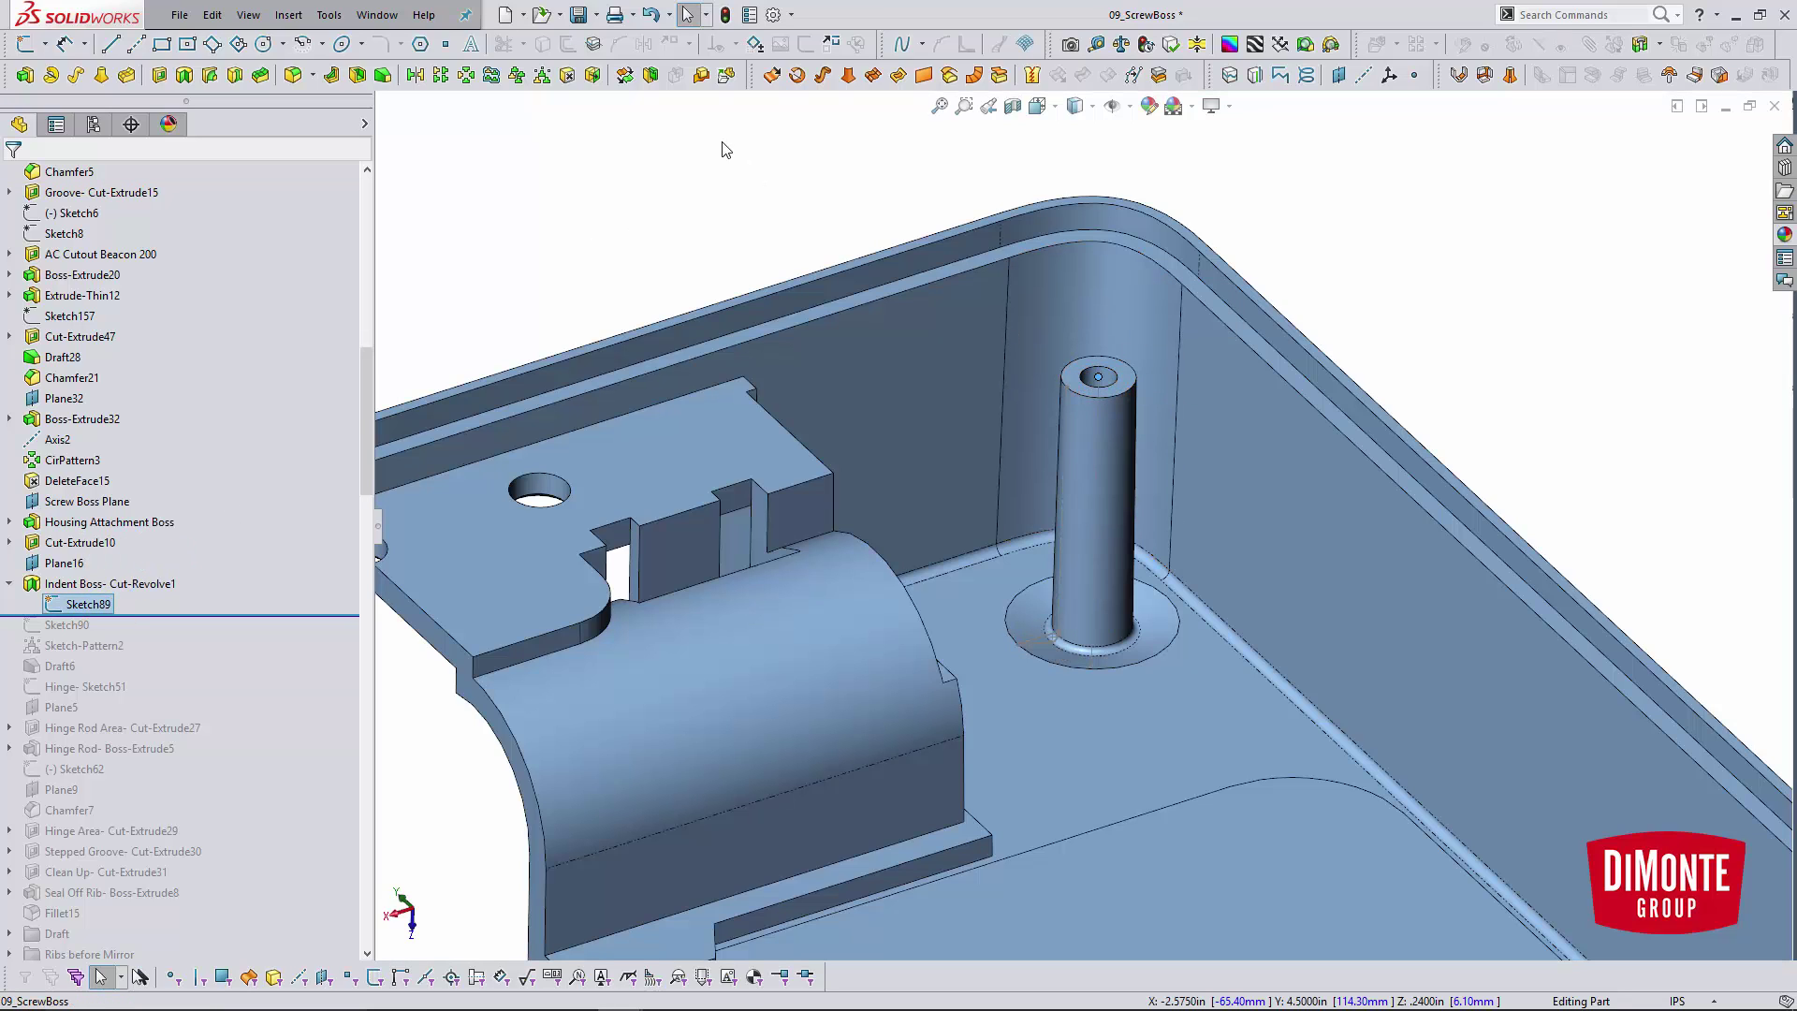
- Section the housing through the screw boss with a planar section parallel to the Top plane, offset 4.4800 in
click(1012, 106)
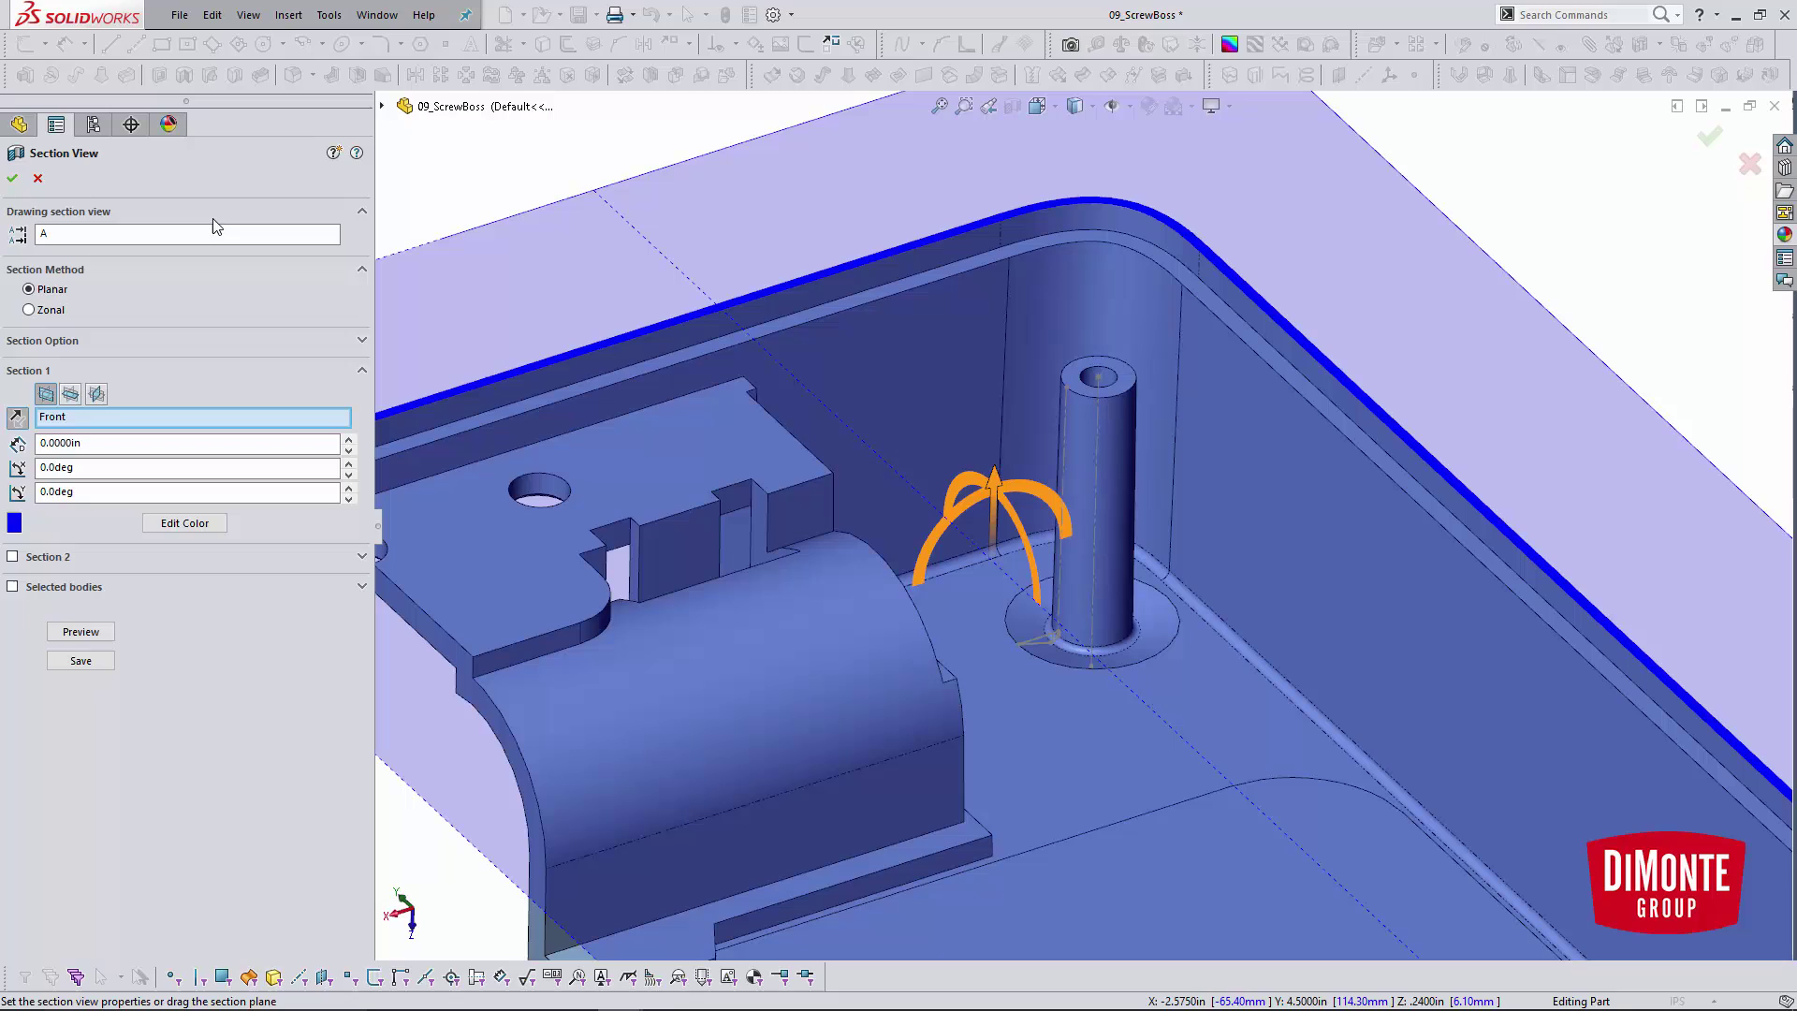
click(101, 392)
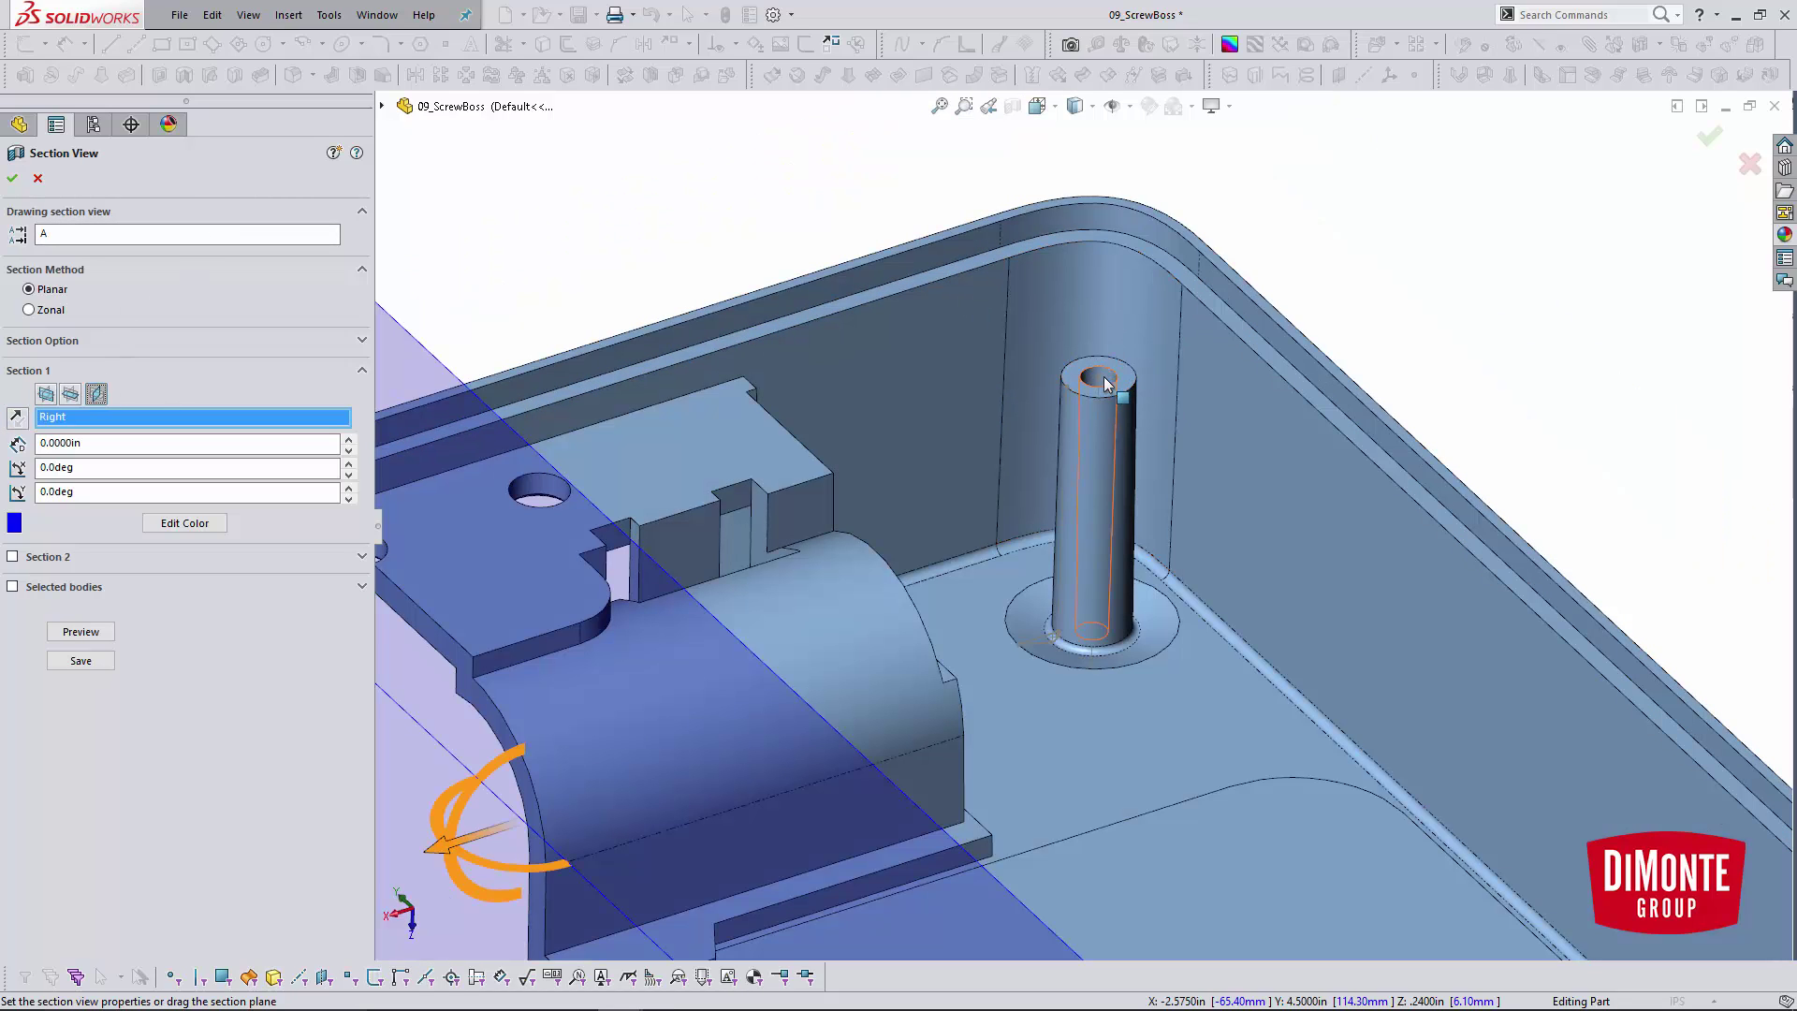
click(70, 394)
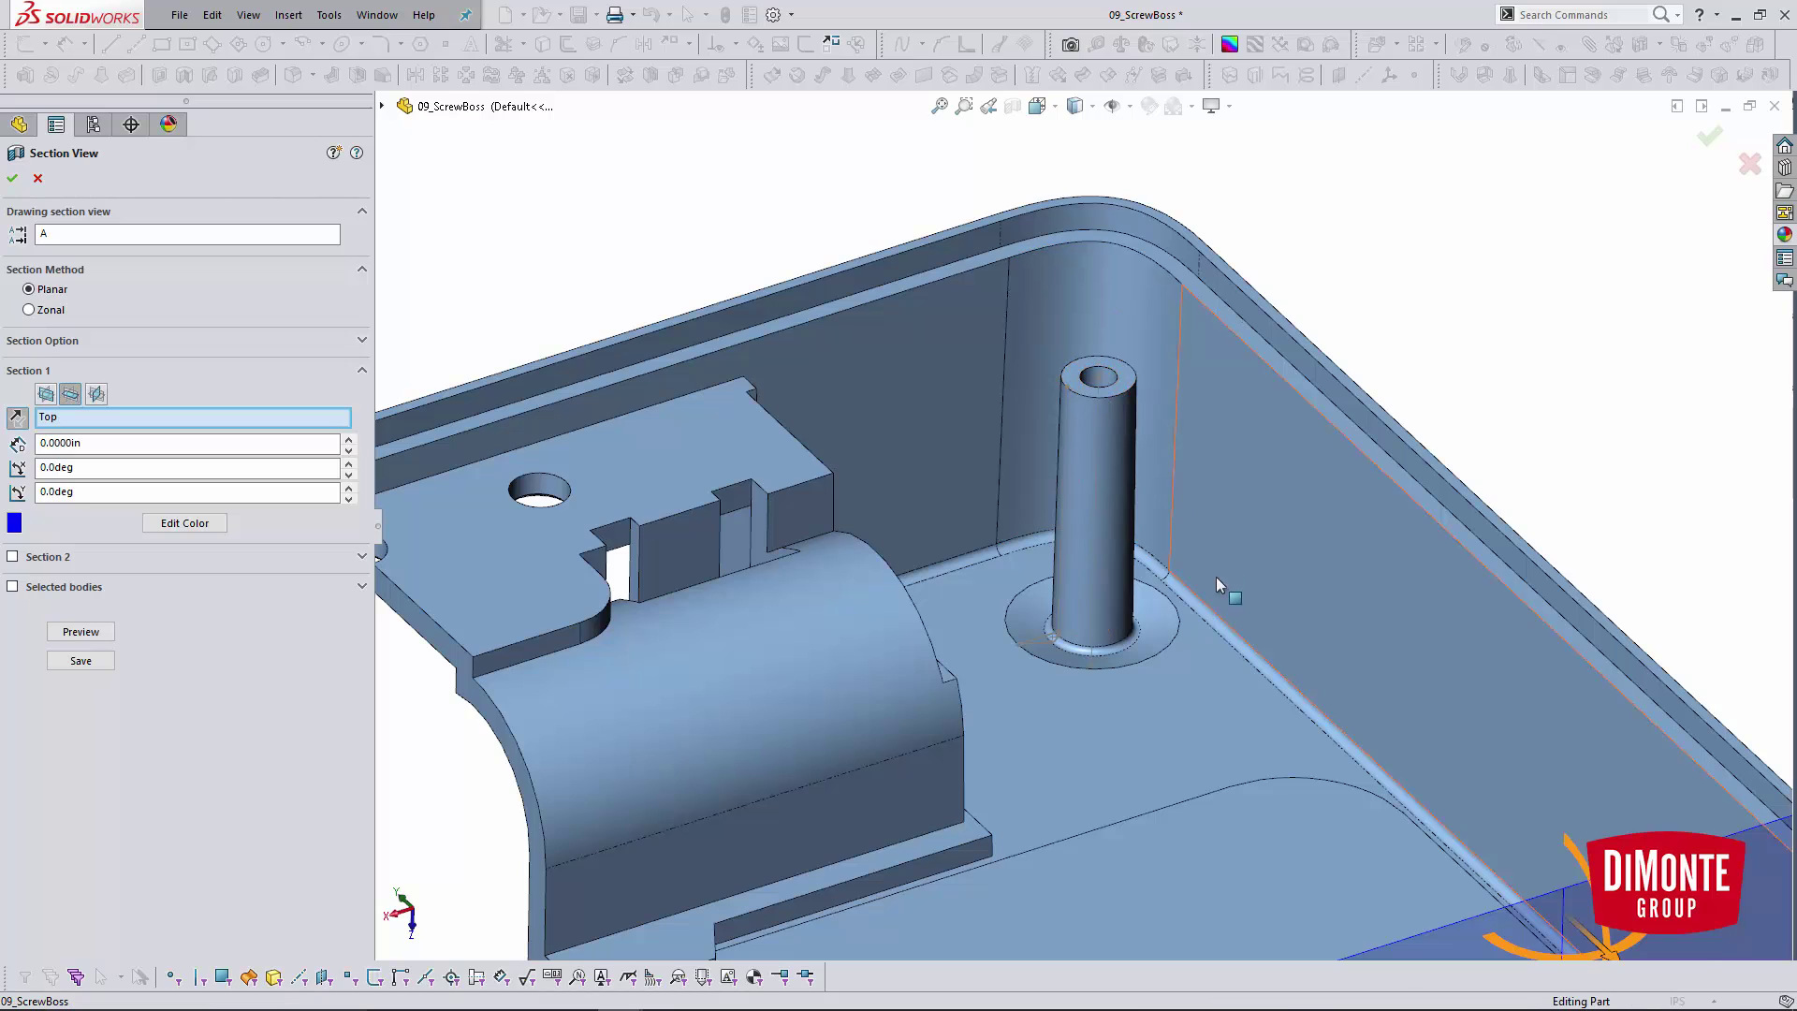
scroll(1216, 576, up, 5)
drag(1306, 845, 1009, 559)
scroll(1080, 516, down, 4)
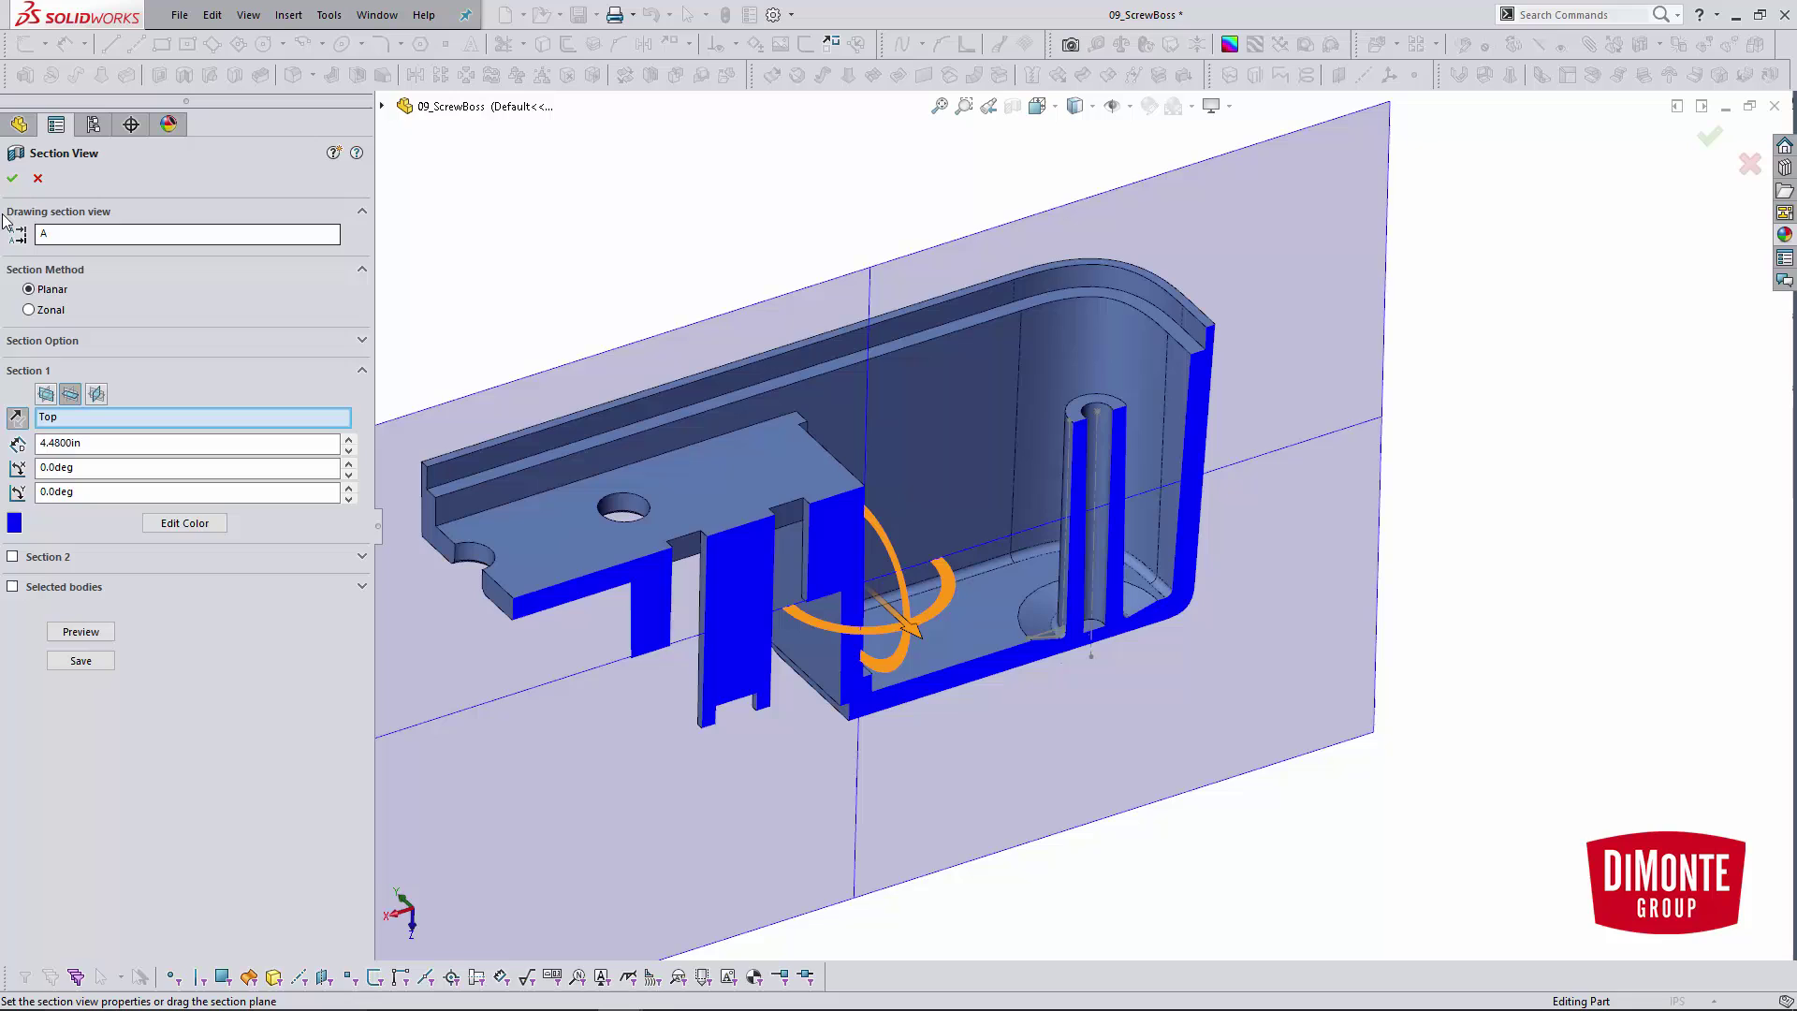
click(12, 178)
- Examine the indent's cross-section around the boss base, turn off the section view and look over the whole boss
middle_drag(1043, 595, 969, 538)
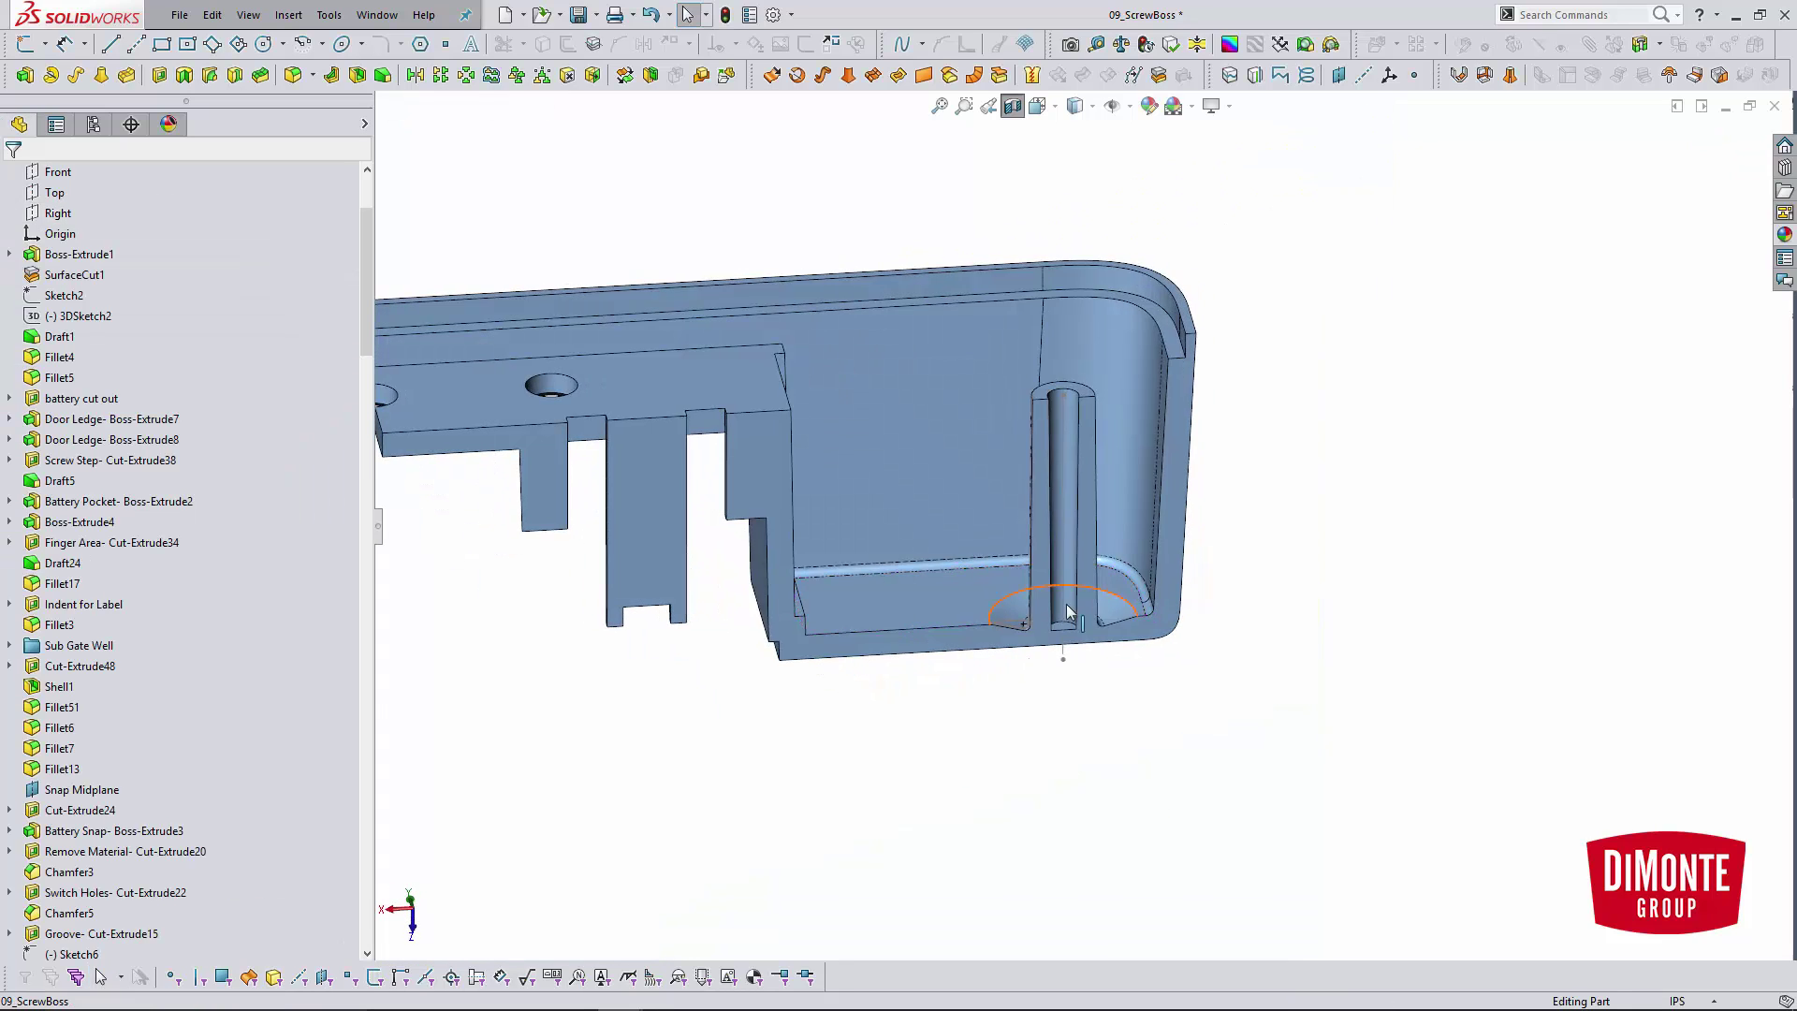
scroll(1065, 604, down, 5)
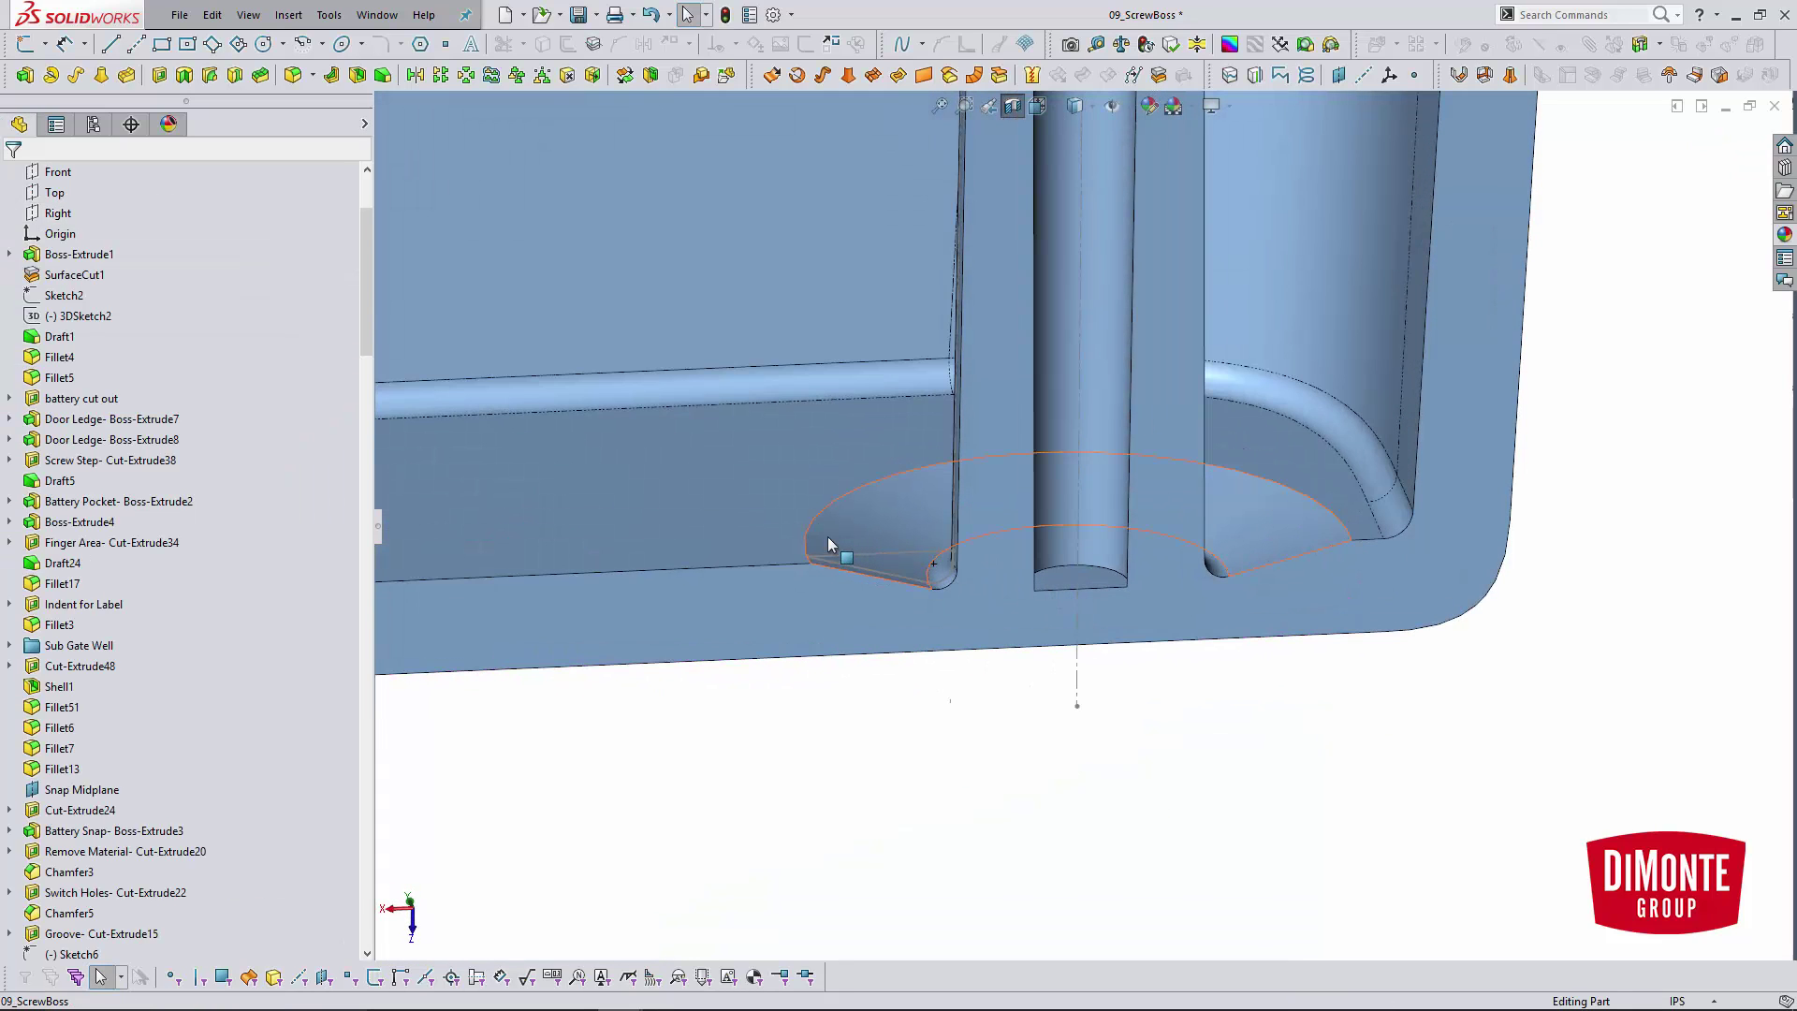
middle_drag(897, 549, 973, 700)
scroll(1005, 626, up, 5)
click(1011, 108)
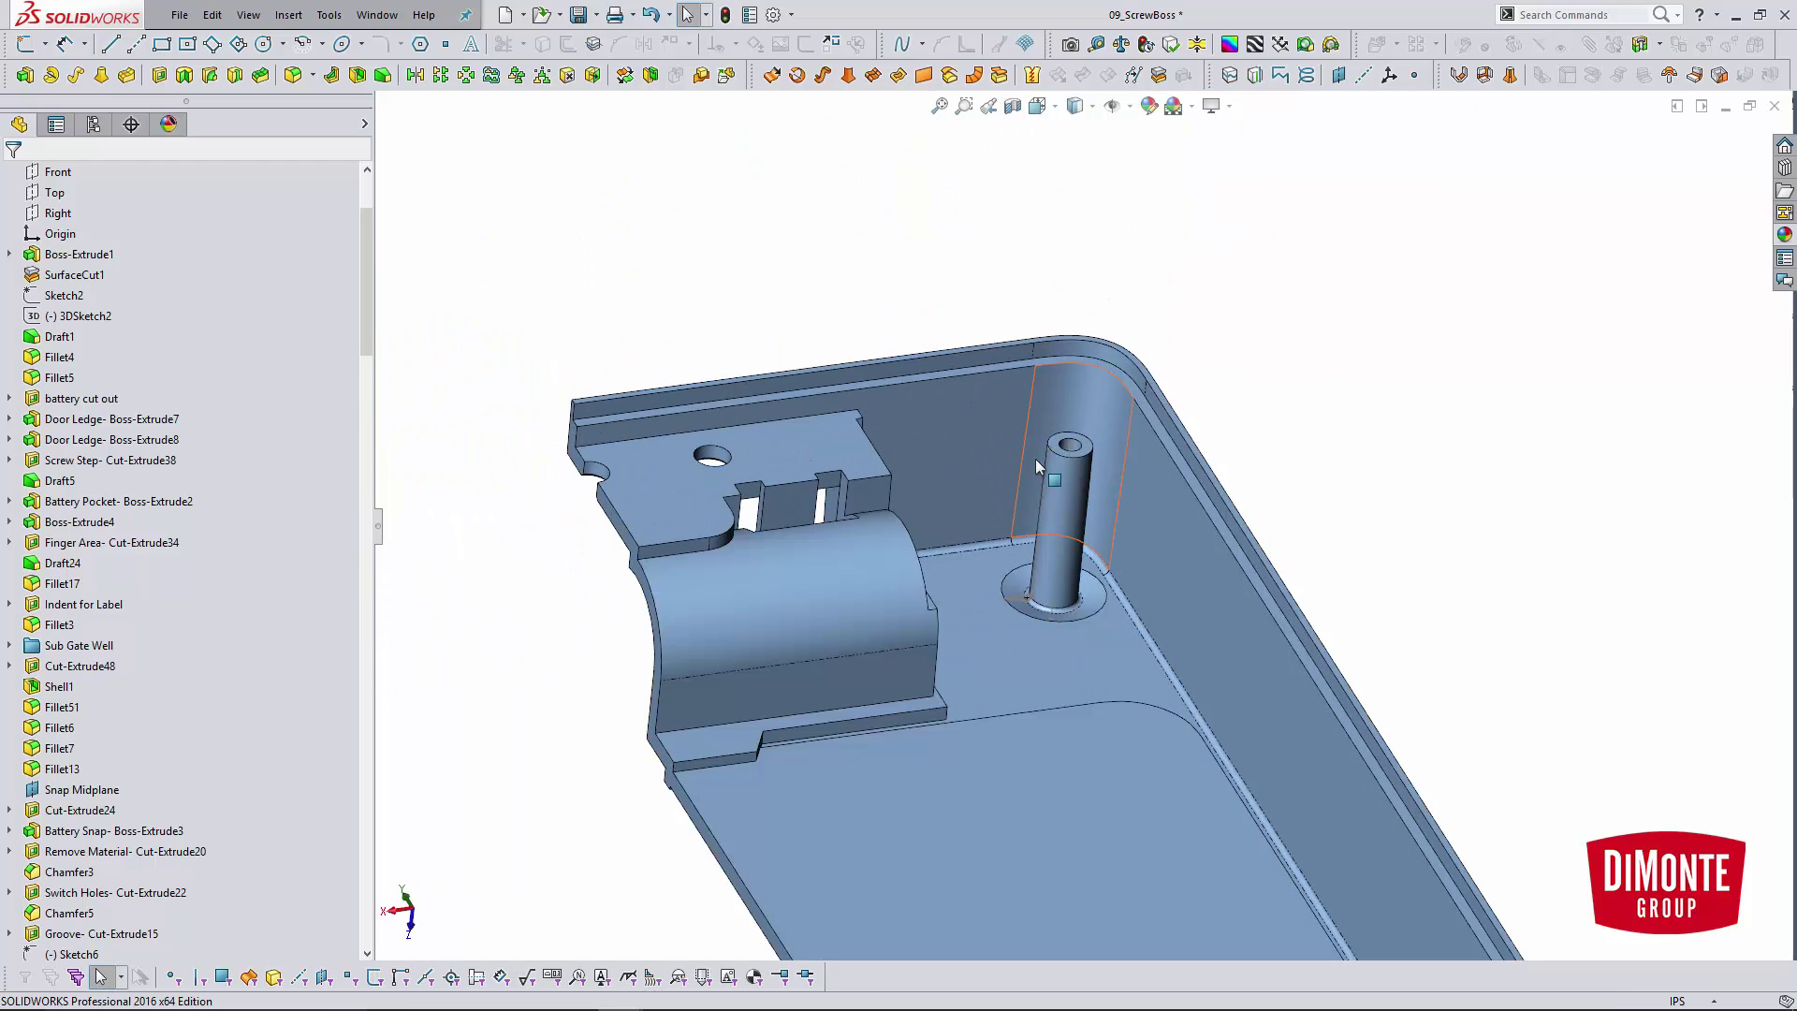
middle_drag(1035, 458, 1076, 506)
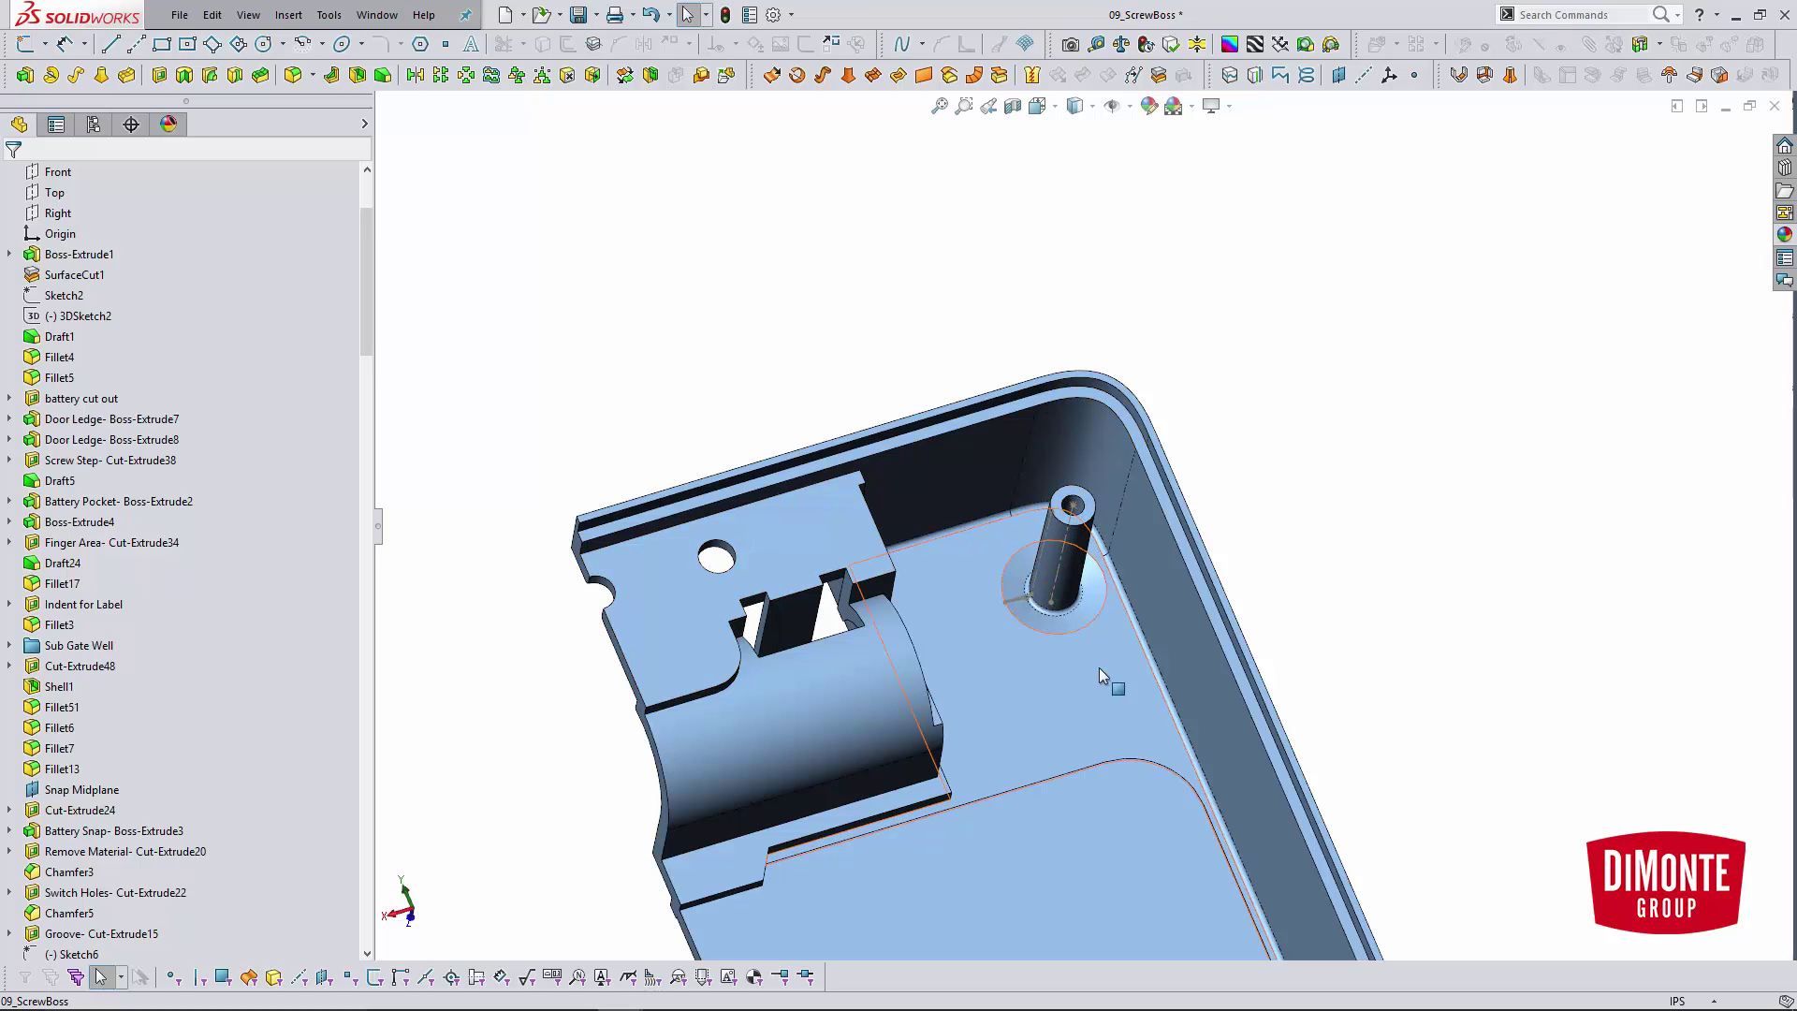
middle_drag(1103, 687, 1097, 660)
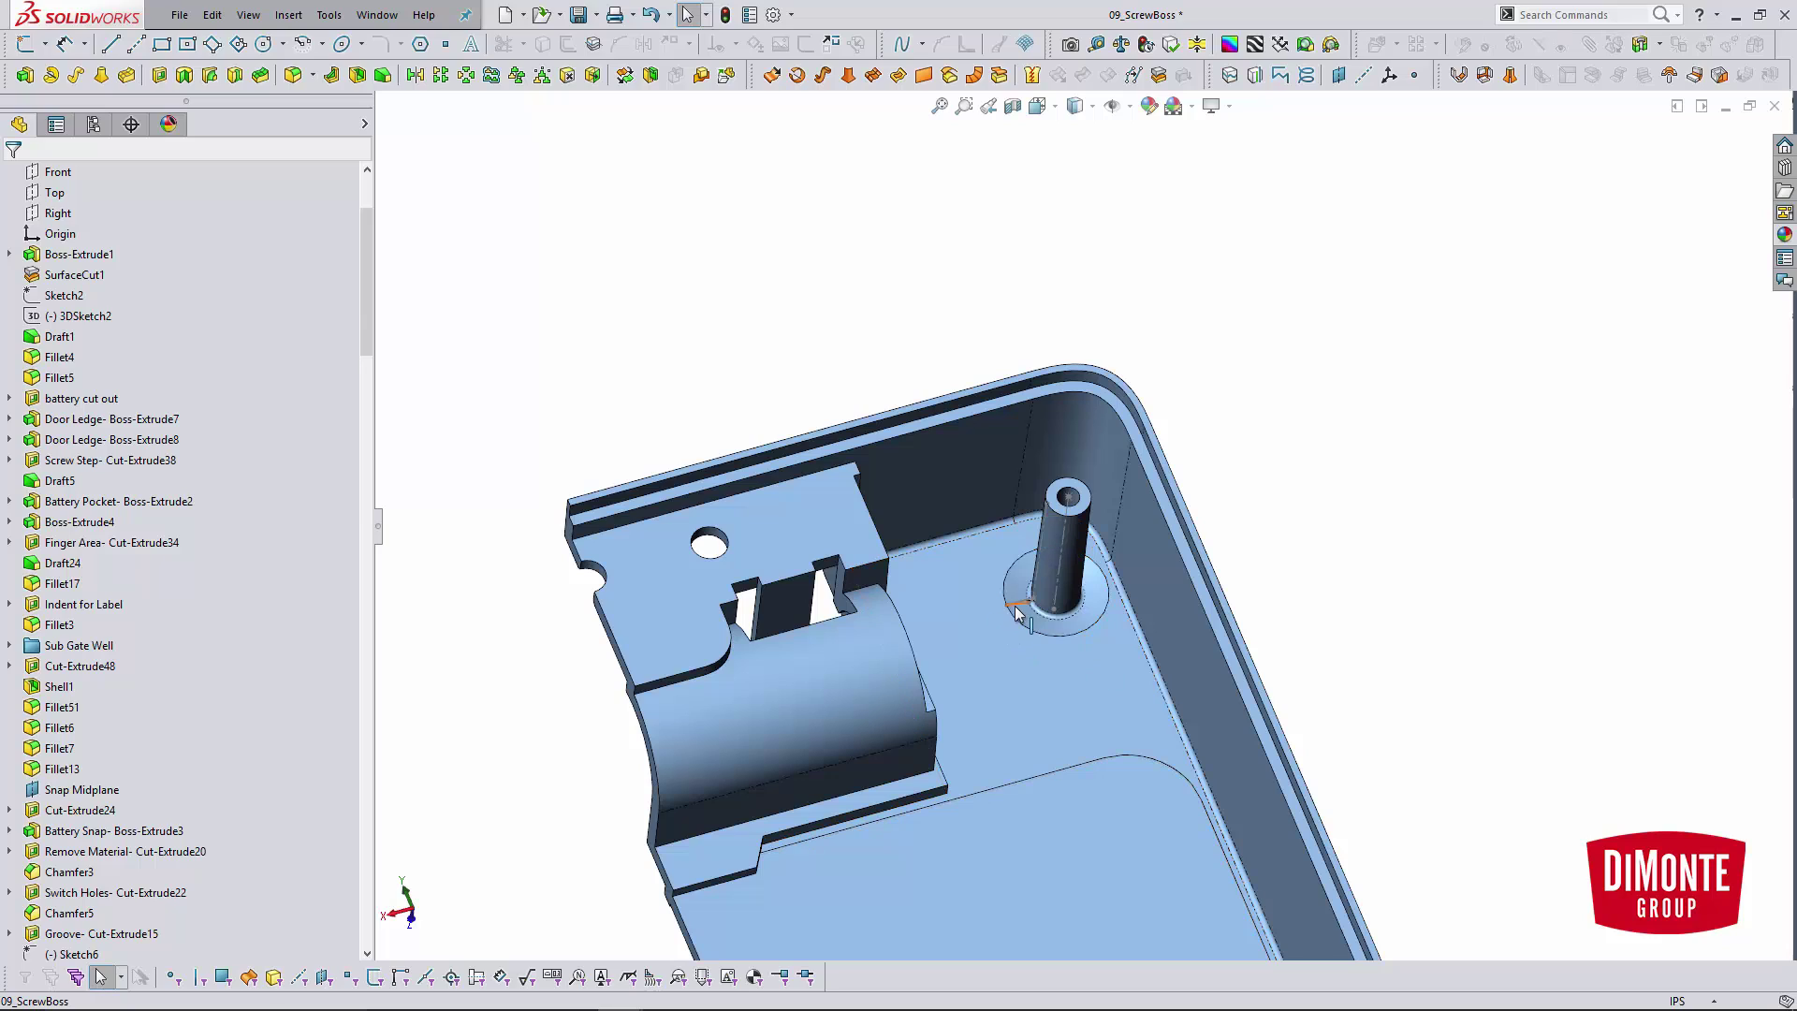